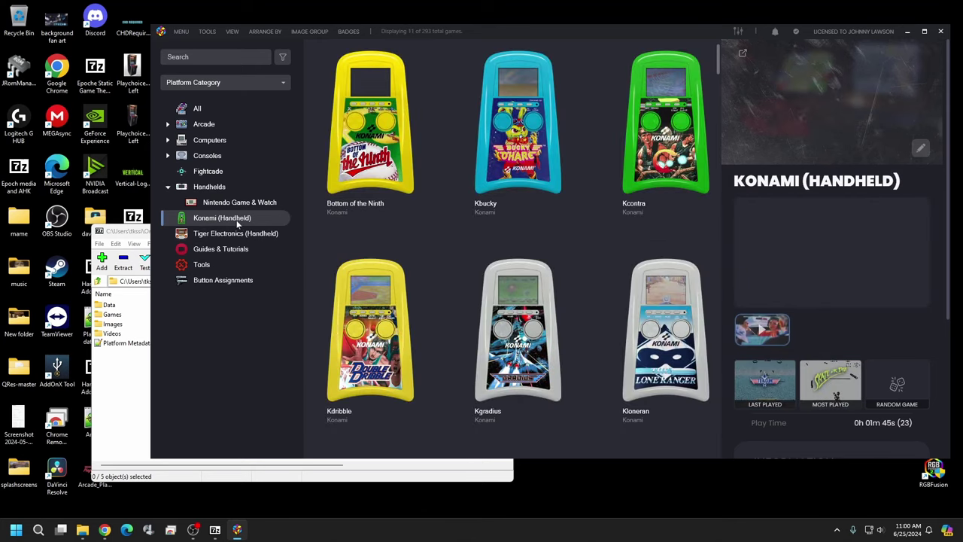
Move the Konami (Handheld) platform from Root to the Handhelds category by changing its parents.
right_click(237, 223)
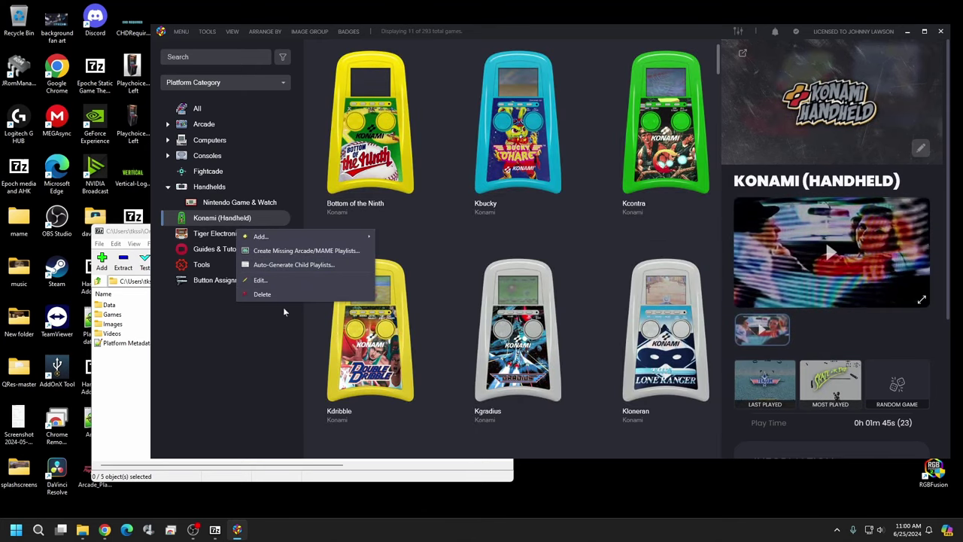
click(260, 279)
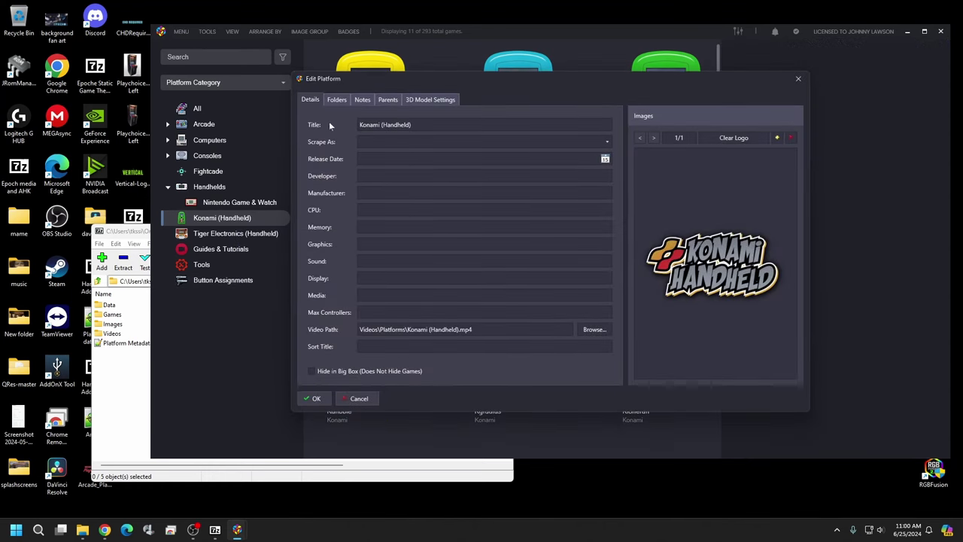
click(388, 100)
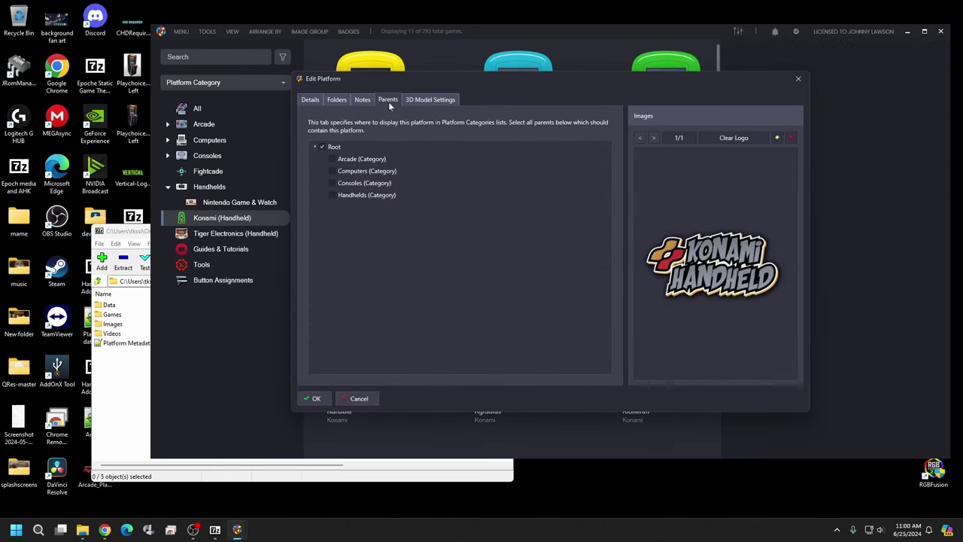
click(331, 195)
click(317, 399)
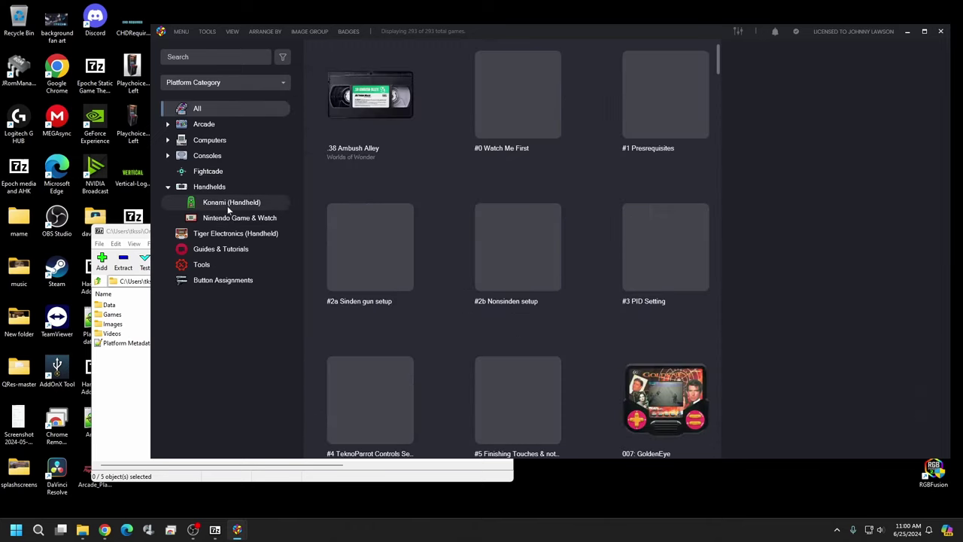
Move the Tiger Electronics (Handheld) platform from Root to the Handhelds category and save the platform.
click(242, 234)
right_click(243, 234)
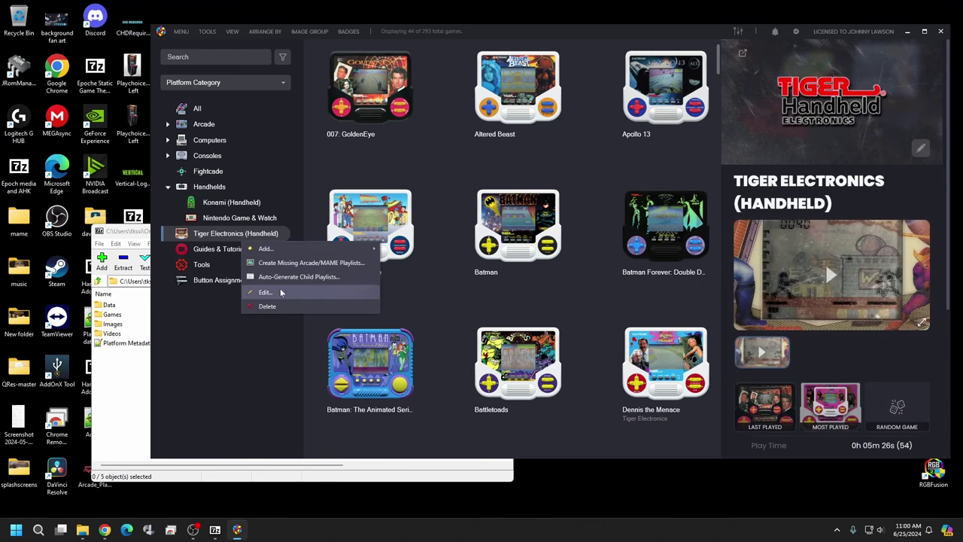
click(278, 291)
click(384, 100)
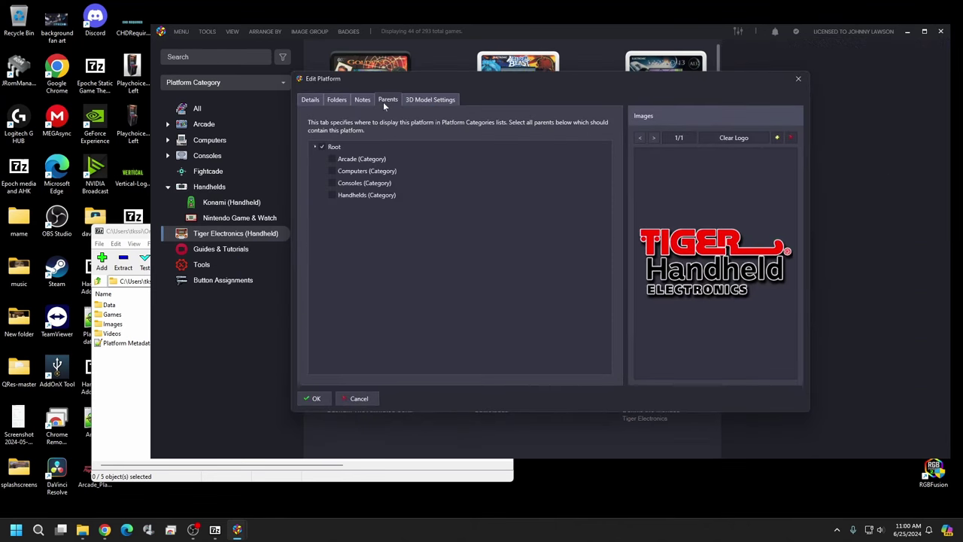
click(323, 148)
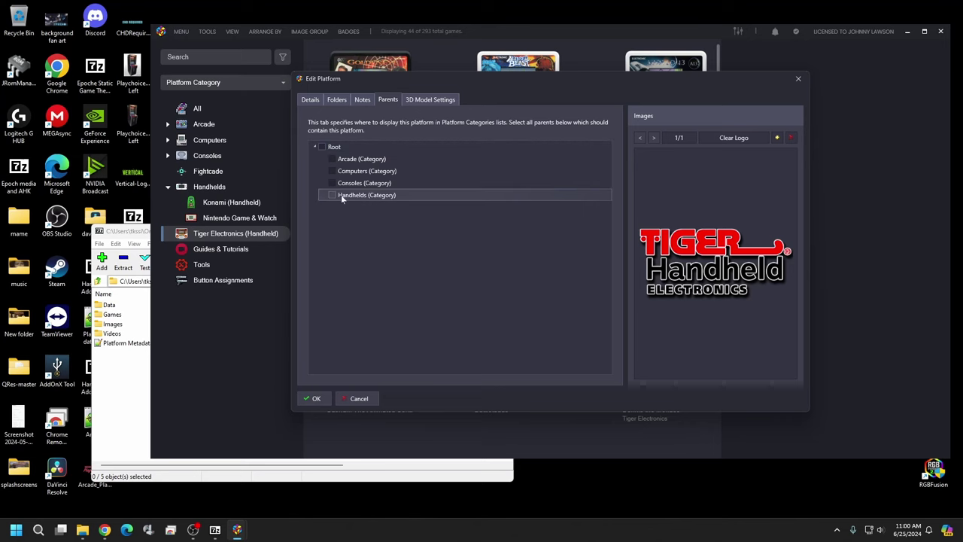
click(330, 198)
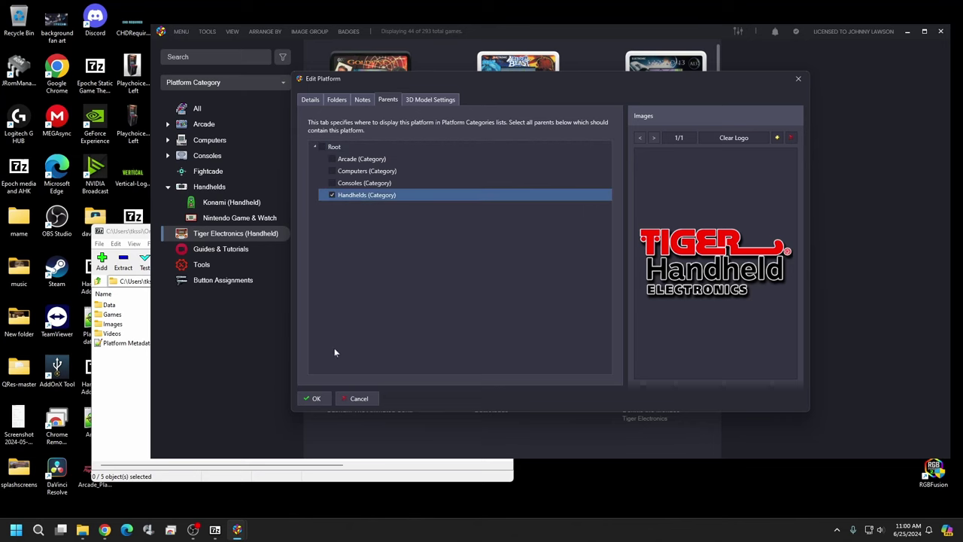
click(316, 398)
Browse the game lists of the Konami, Nintendo Game & Watch and Tiger Electronics platforms under Handhelds.
click(233, 218)
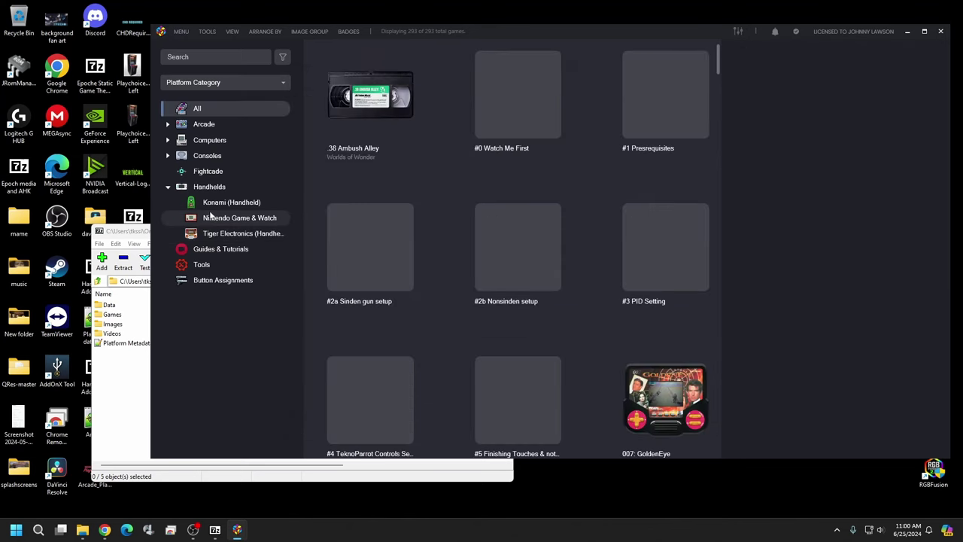
click(229, 202)
click(226, 234)
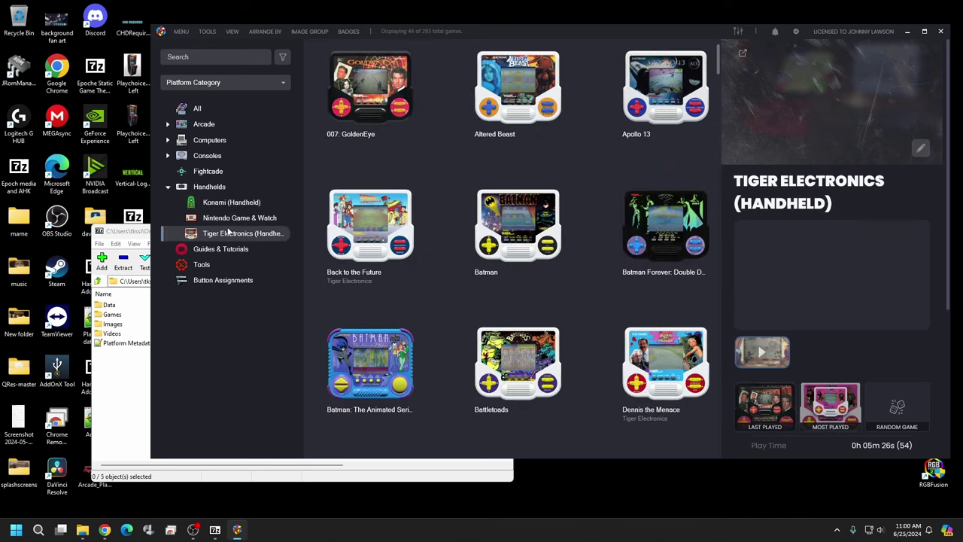
click(228, 218)
click(230, 204)
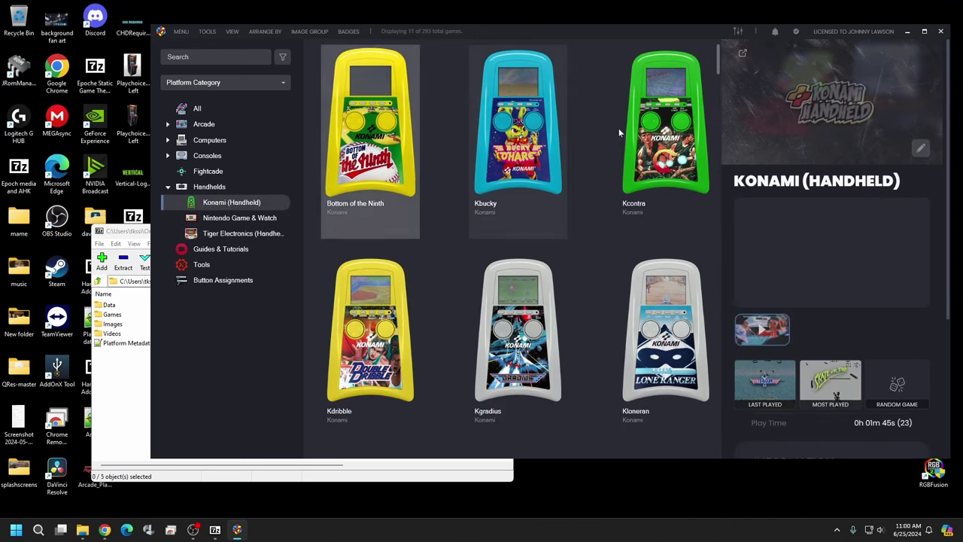
scroll(687, 194, down, 5)
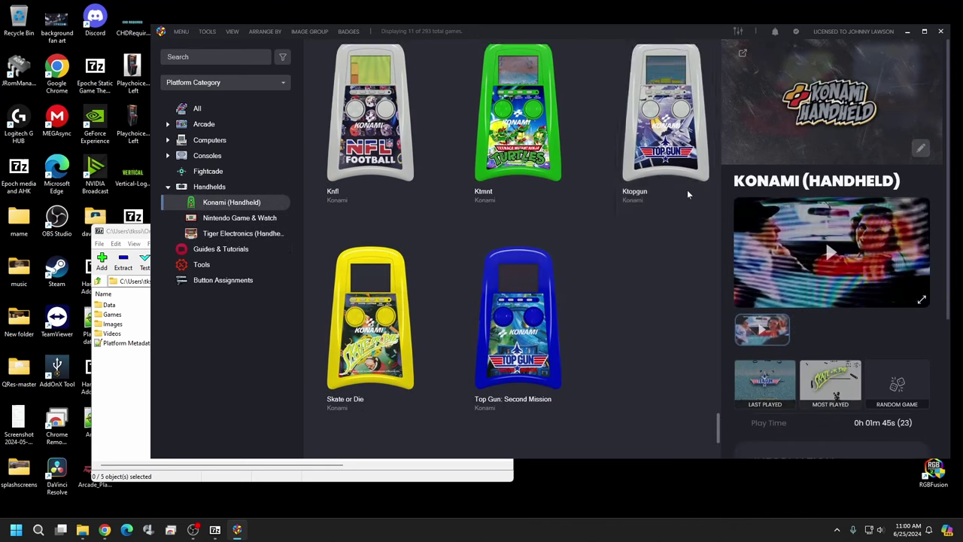
scroll(686, 194, up, 5)
click(248, 218)
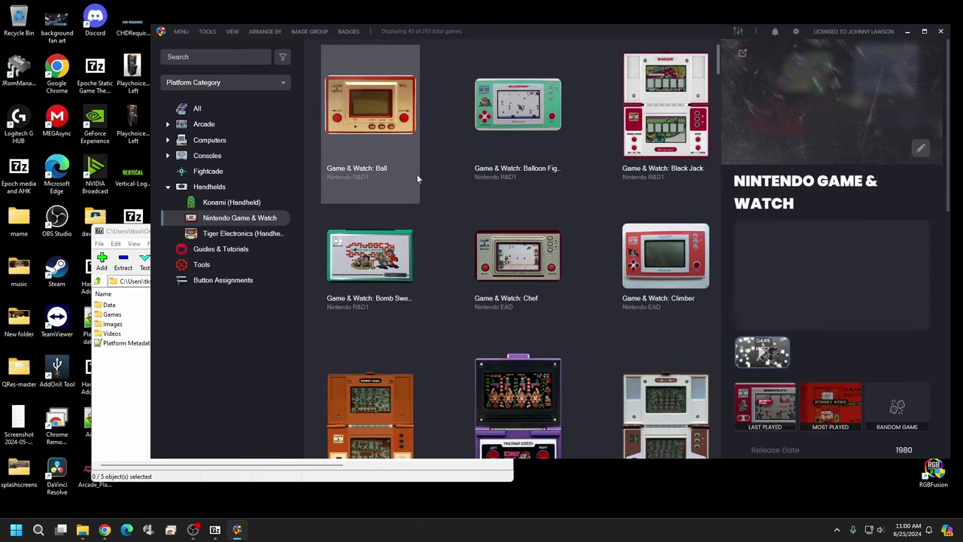
scroll(419, 176, down, 5)
click(259, 236)
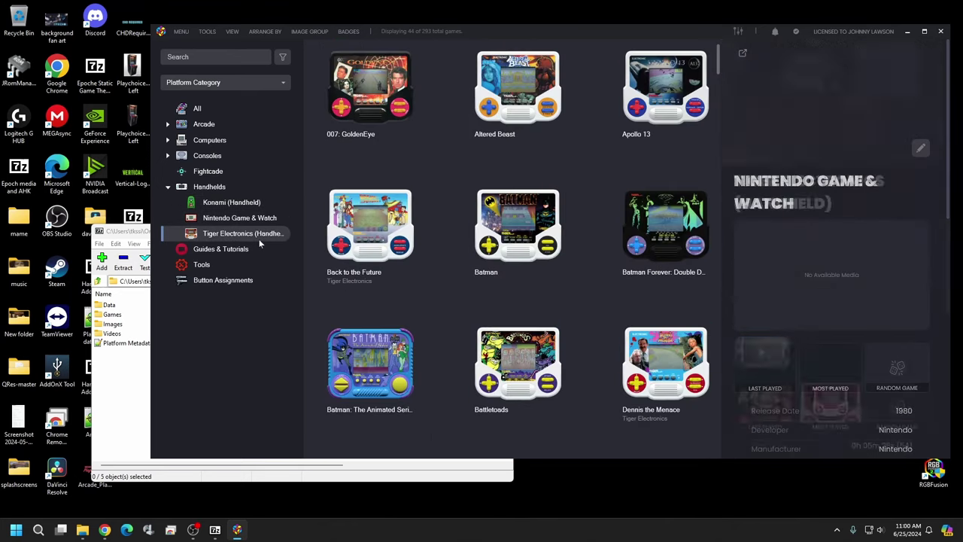
scroll(411, 236, down, 5)
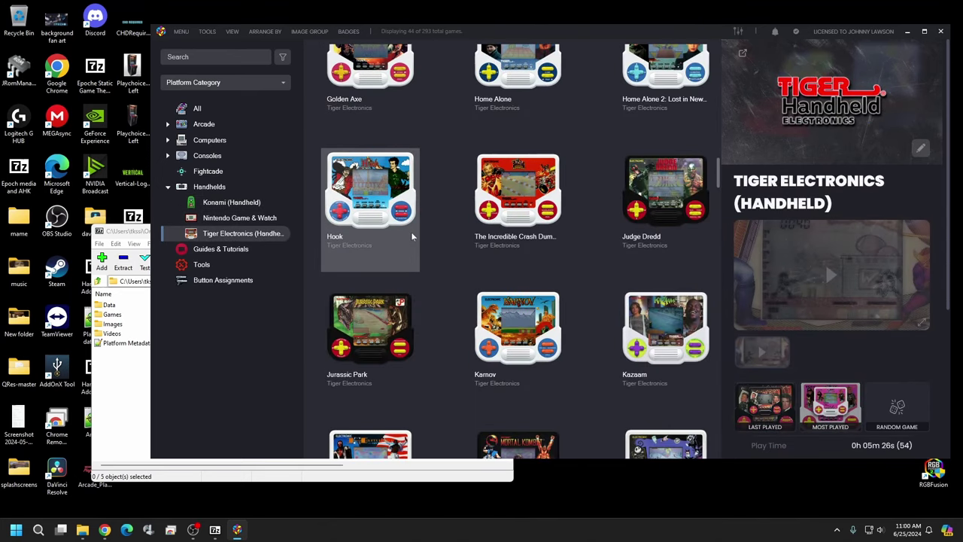
scroll(411, 237, up, 3)
scroll(412, 236, up, 2)
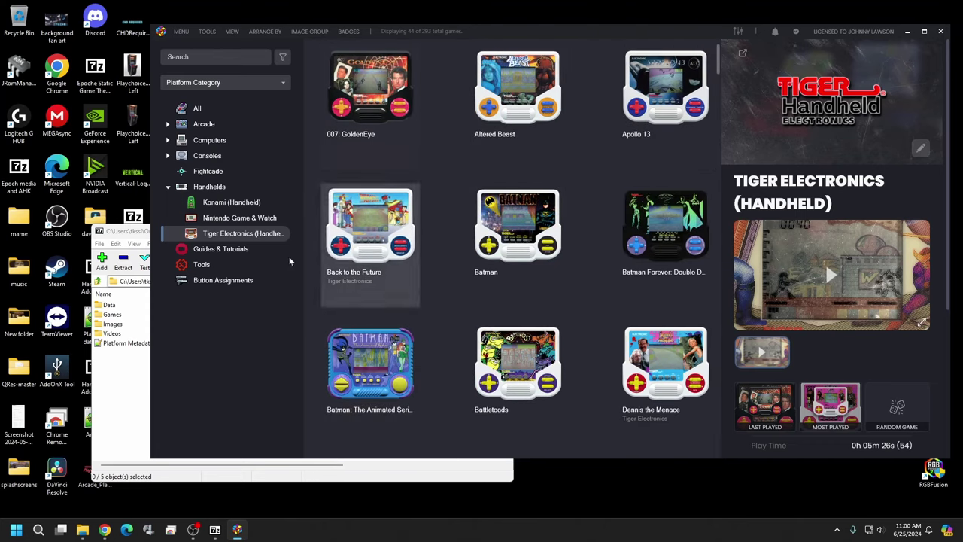
Close LaunchBox, open Platform Metadata.txt from the Handheld Addon archive, and review its platform entries.
click(941, 33)
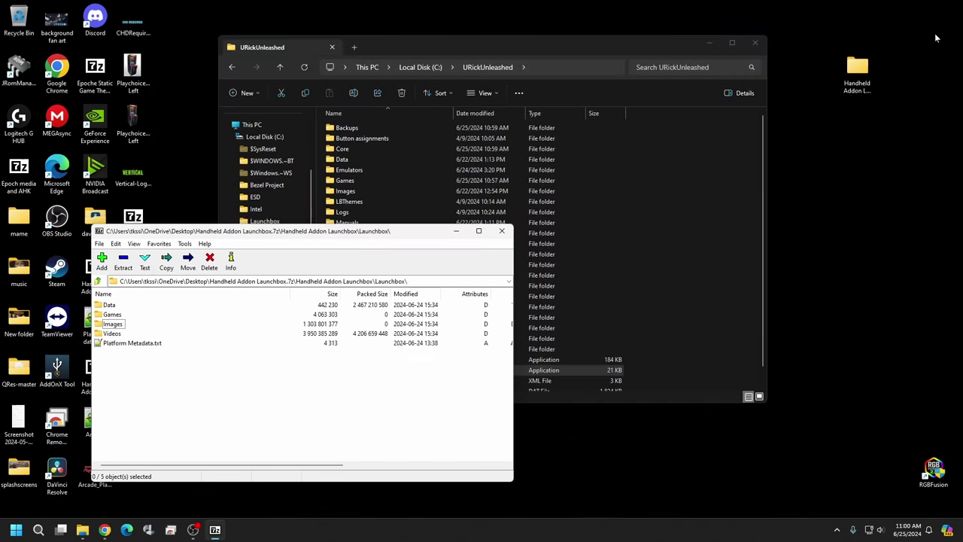
double_click(143, 345)
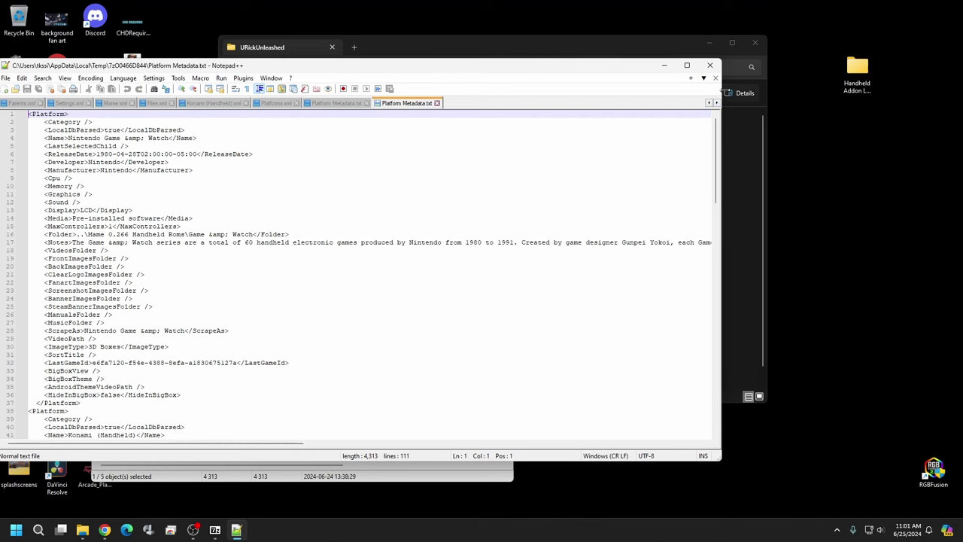
drag(721, 93, 468, 102)
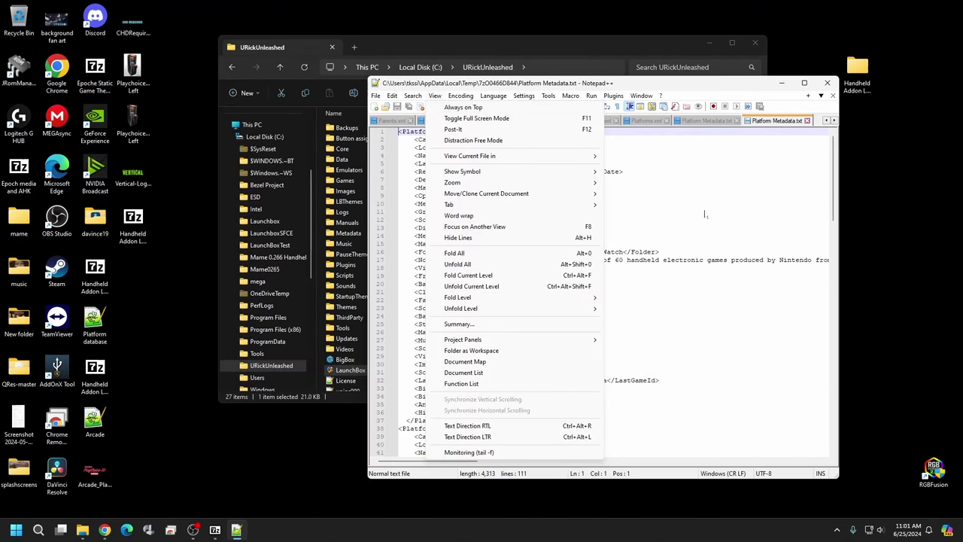
key(Escape)
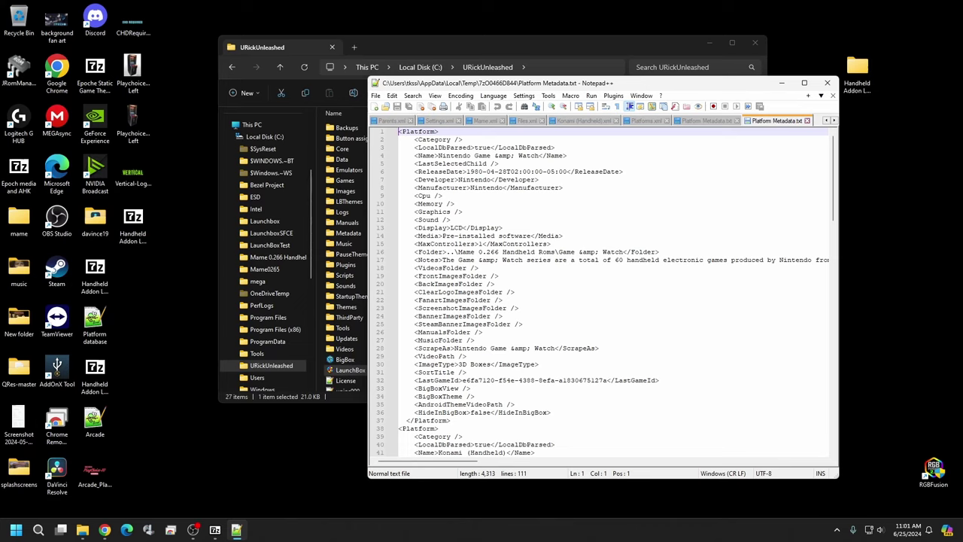
scroll(601, 293, down, 4)
scroll(602, 294, down, 14)
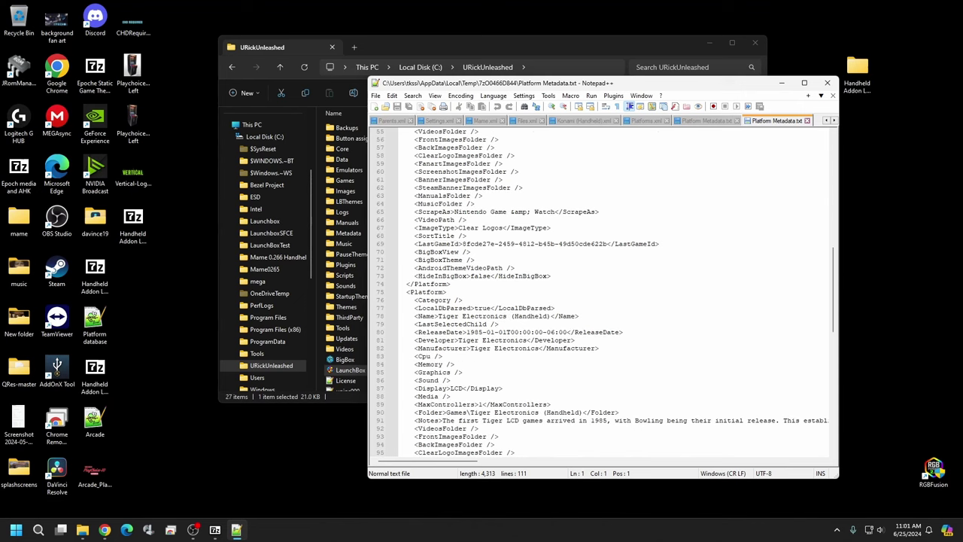
scroll(602, 293, up, 18)
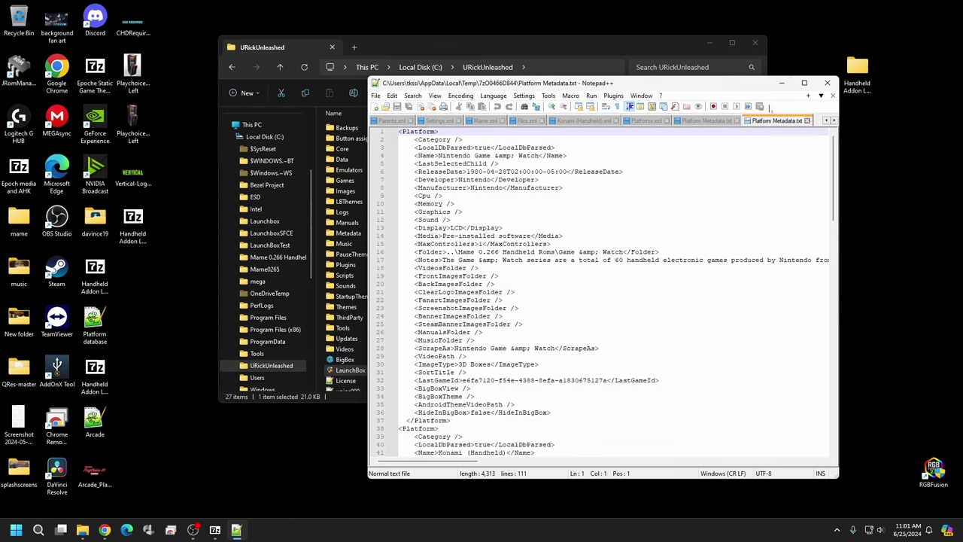
Set the metadata file aside and open Platforms.xml from the Data folder inside URickUnleashed.
click(782, 83)
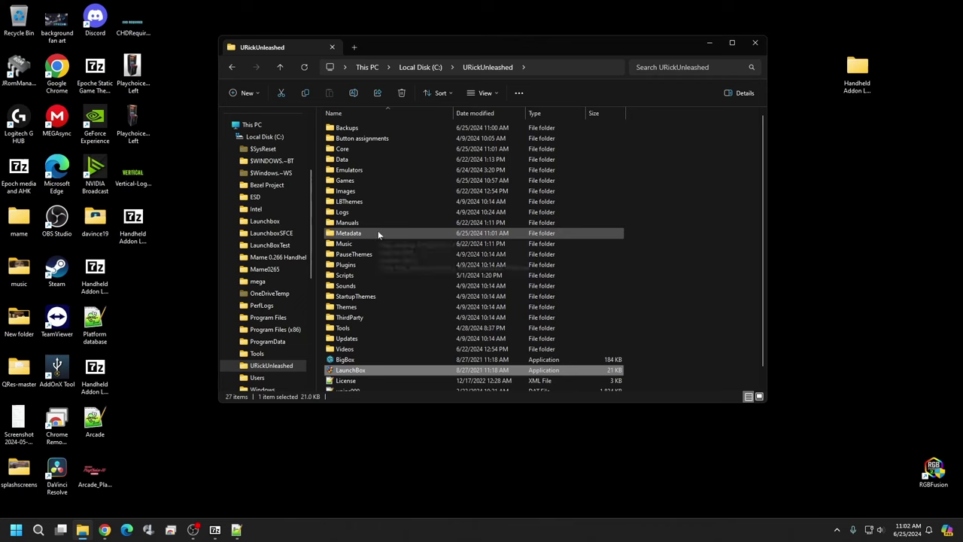
double_click(340, 159)
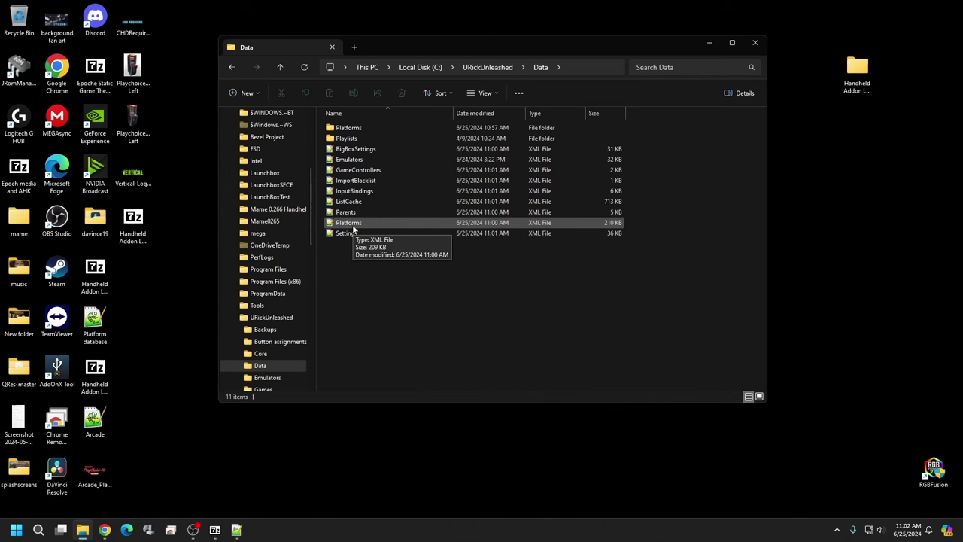
double_click(352, 229)
click(587, 183)
click(435, 95)
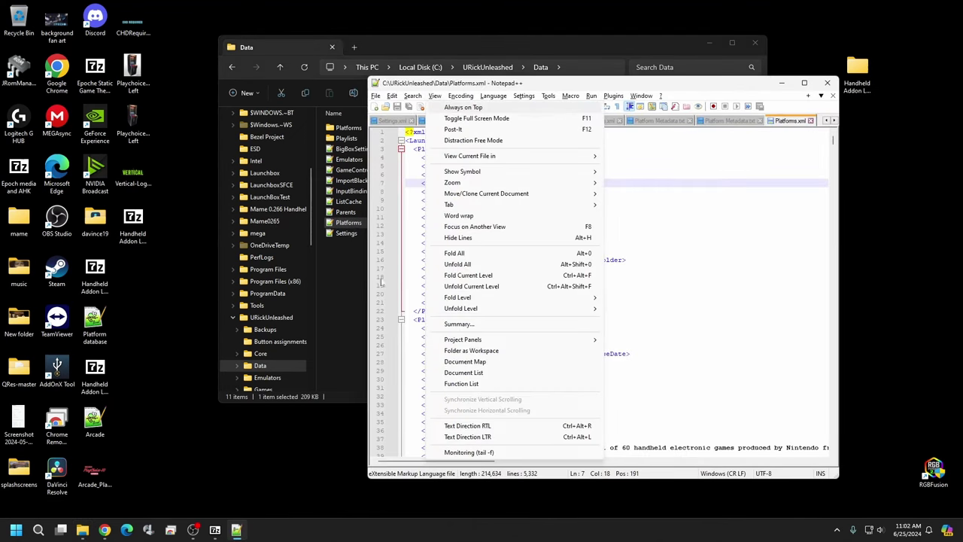
click(738, 78)
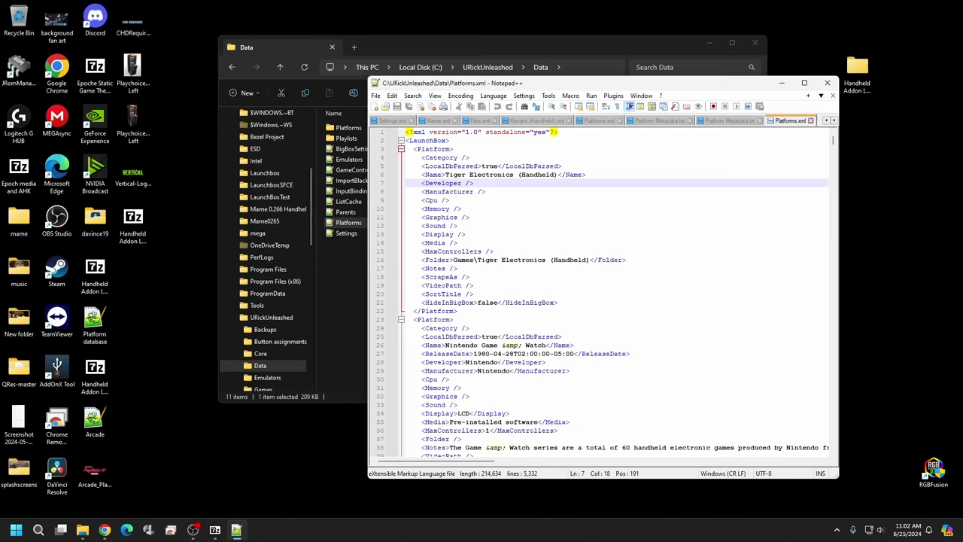
Examine the name and developer lines of the Tiger Electronics (Handheld) entry in Platforms.xml.
click(434, 175)
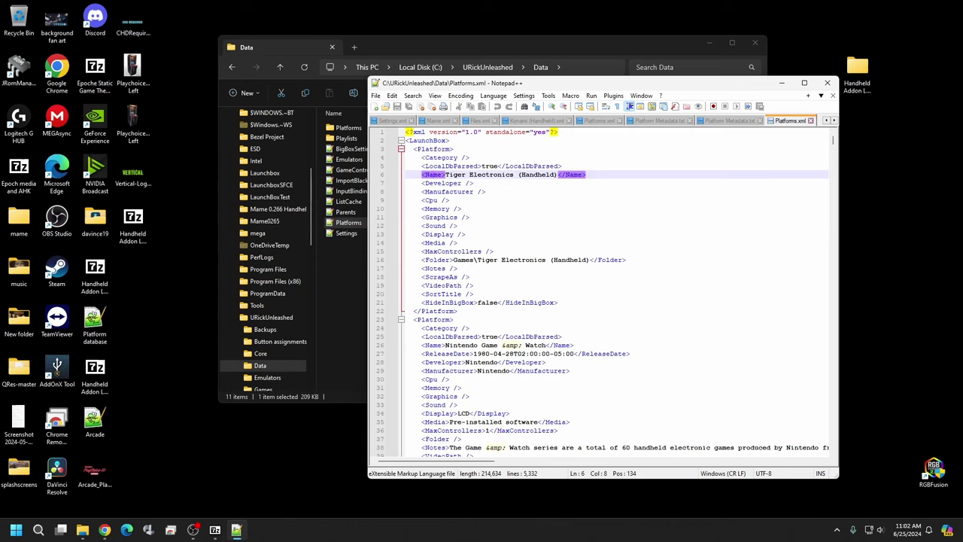
drag(445, 175, 558, 175)
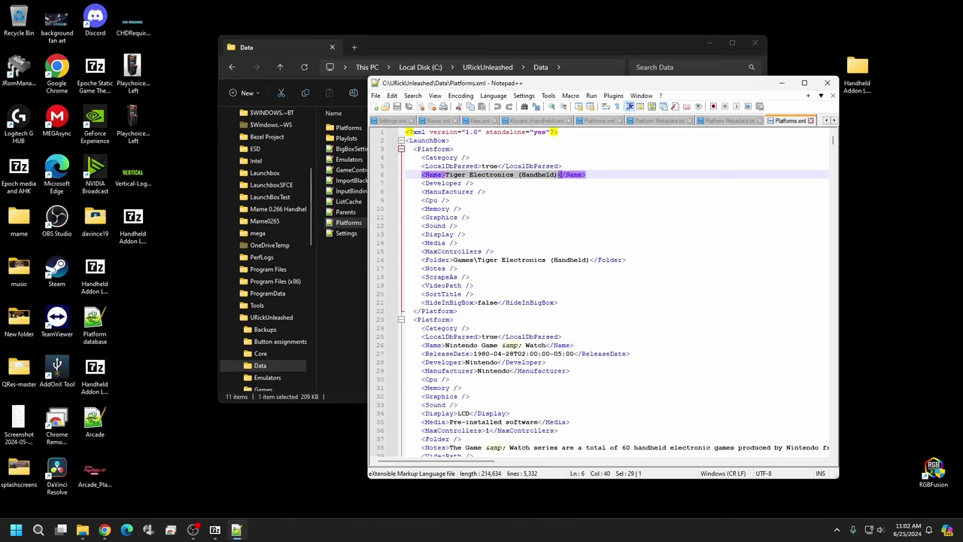
click(473, 183)
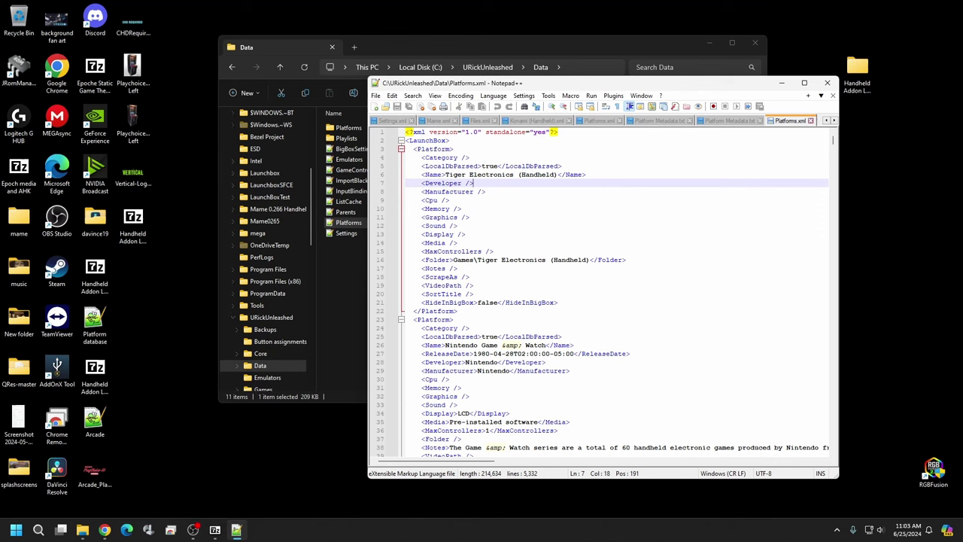
Copy the complete Tiger Electronics (Handheld) platform block from Platform Metadata.txt.
click(734, 121)
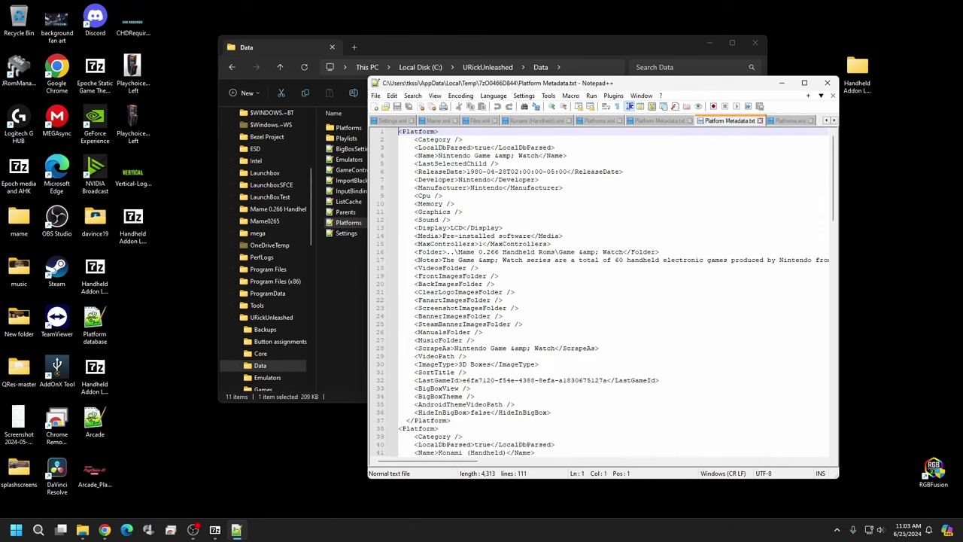
scroll(602, 293, down, 10)
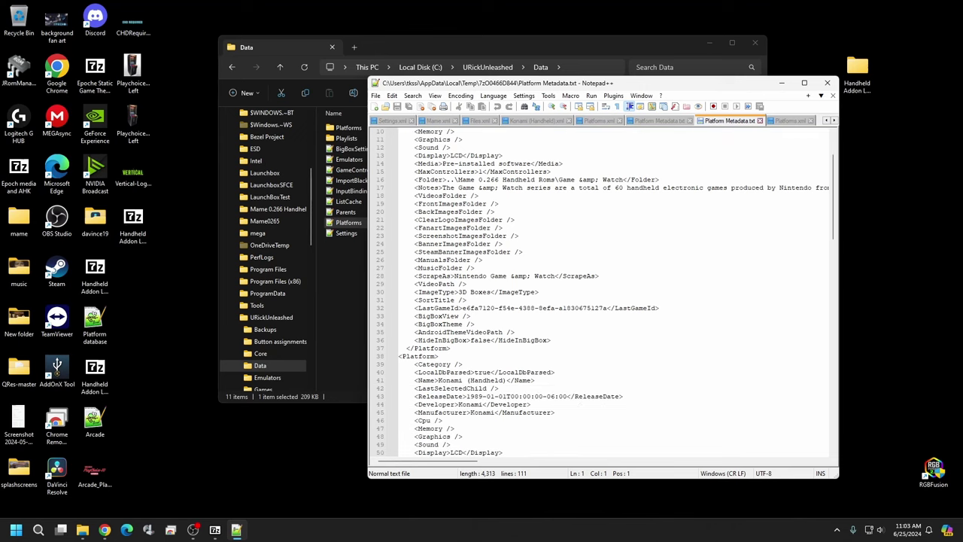
scroll(602, 293, down, 10)
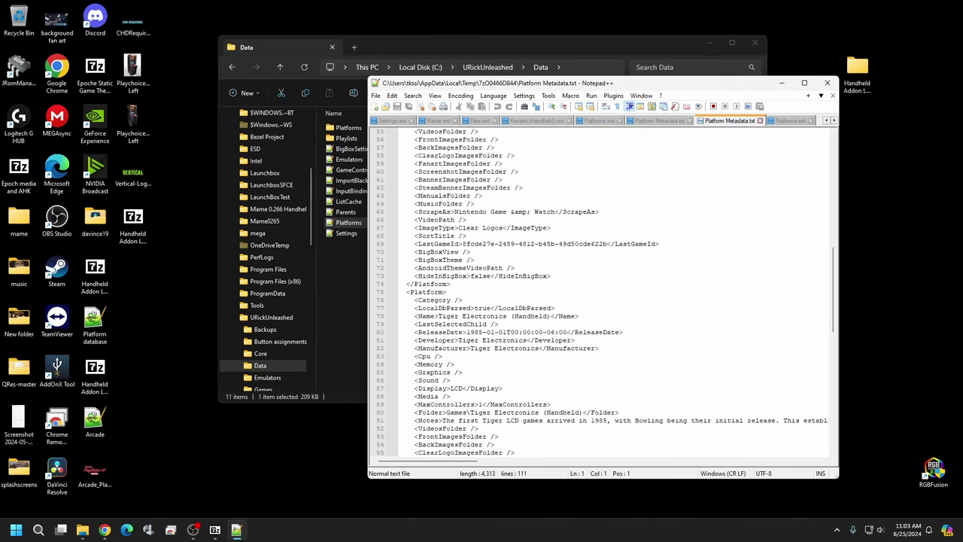
click(463, 260)
key(Up)
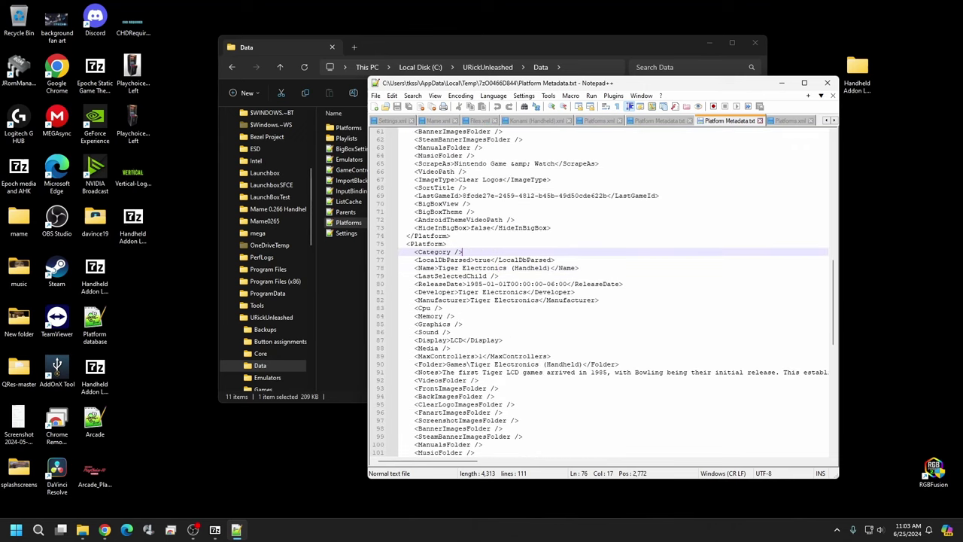
click(490, 299)
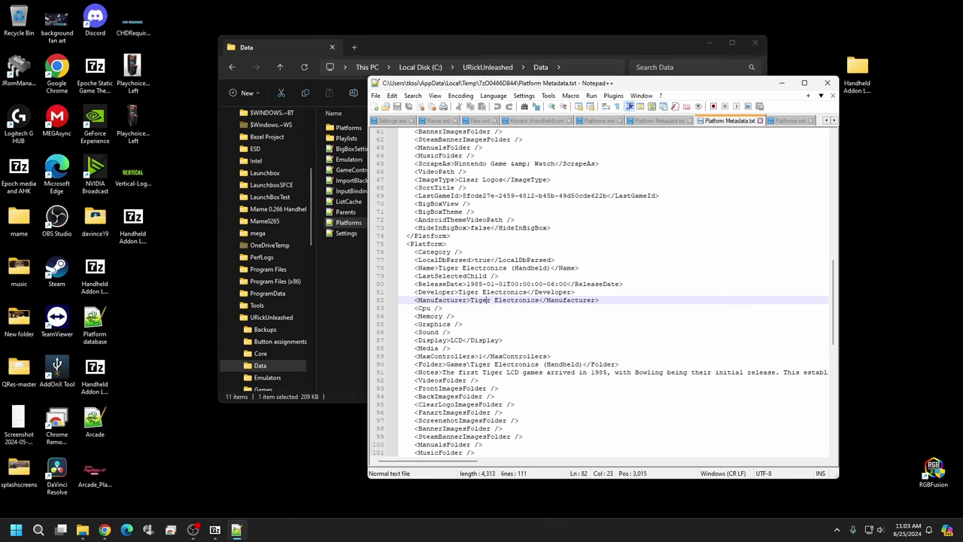
click(468, 260)
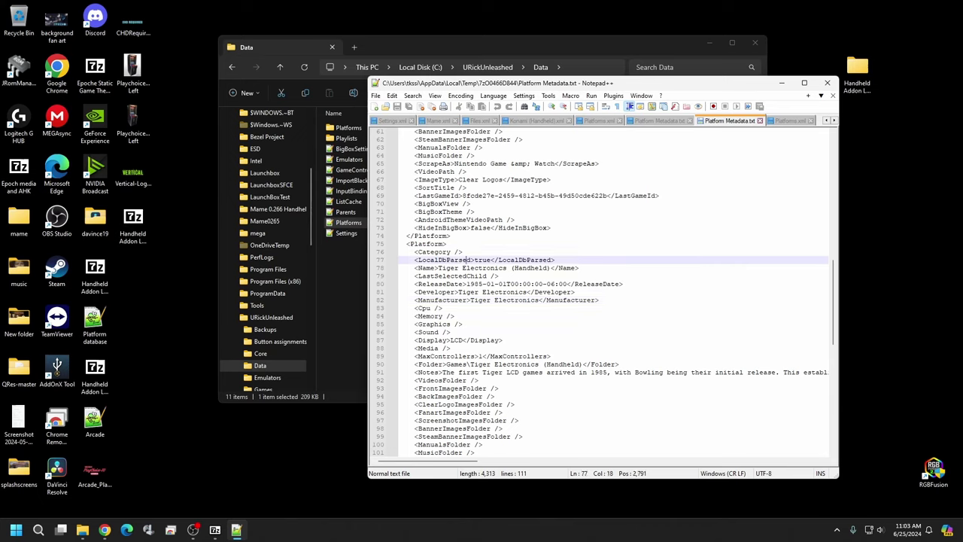
scroll(468, 259, down, 1)
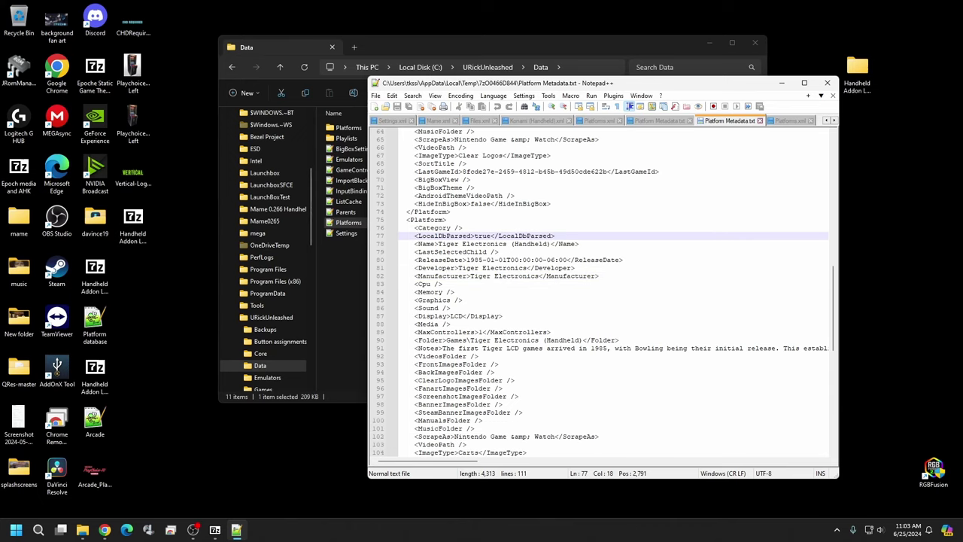
drag(406, 219, 450, 452)
key(ctrl+c)
right_click(440, 175)
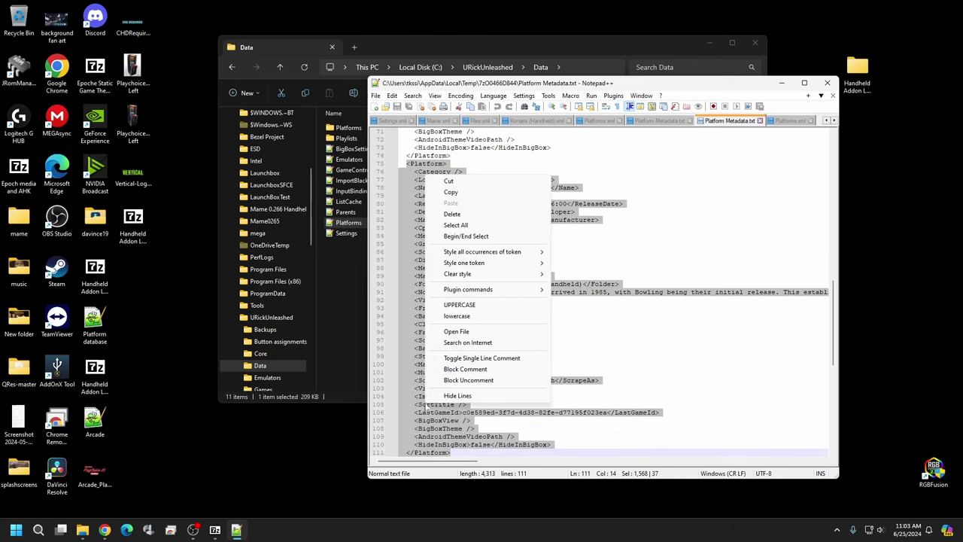
click(460, 193)
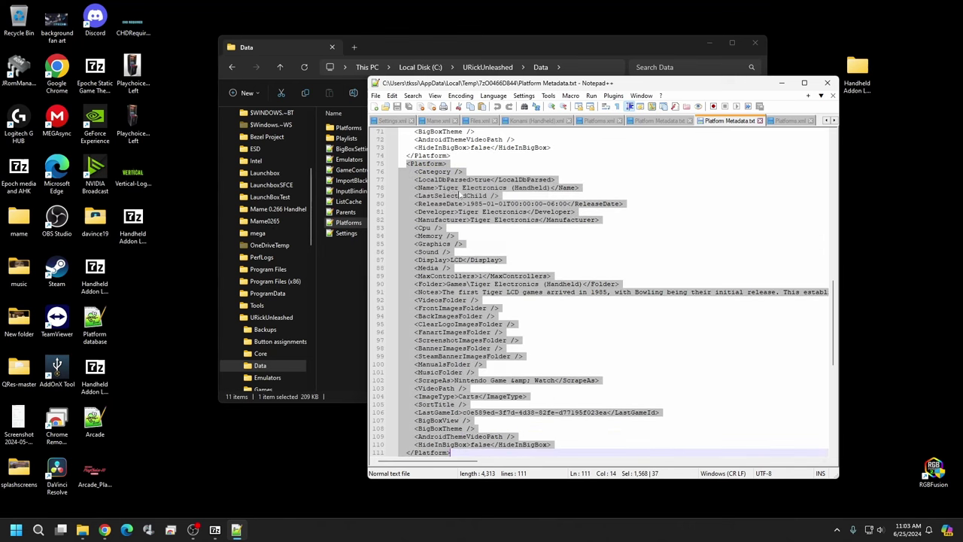
Replace the whole Tiger Electronics (Handheld) platform entry in Platforms.xml with the copied metadata block.
click(791, 122)
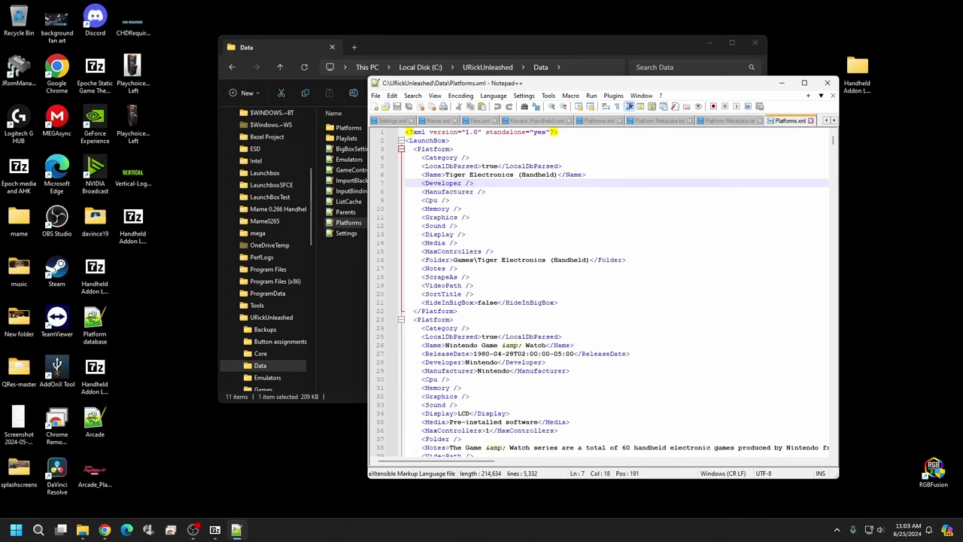
drag(413, 149, 457, 311)
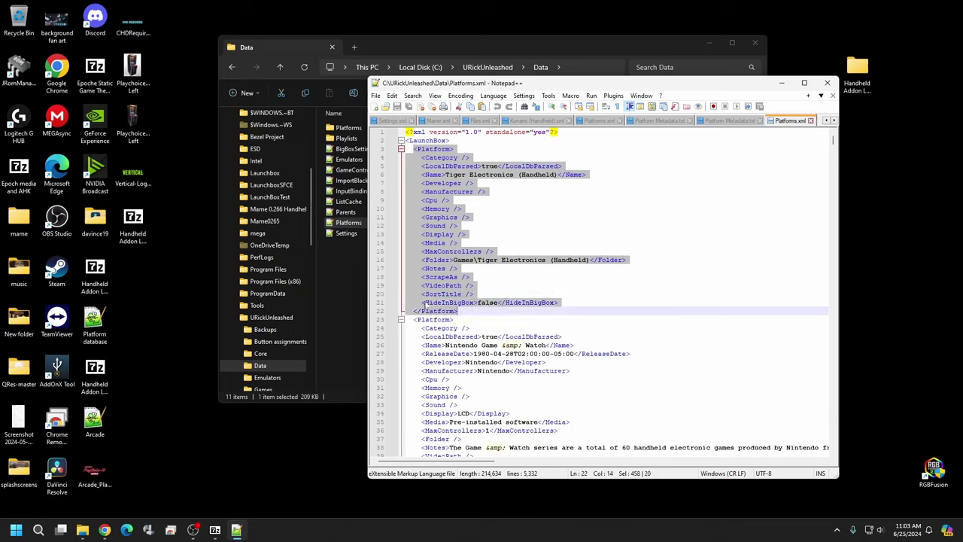
right_click(442, 229)
click(457, 256)
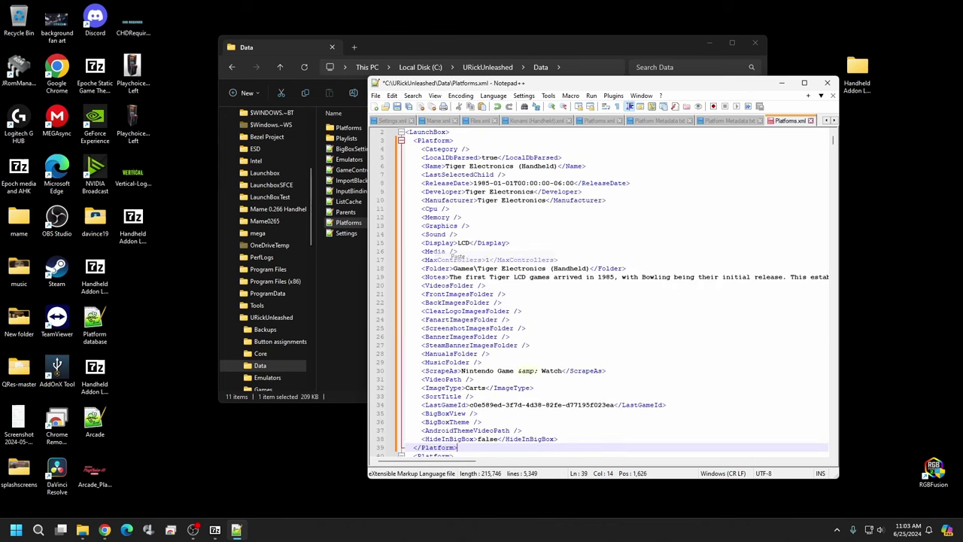
Locate the Nintendo Game & Watch entry in Platforms.xml and copy the matching platform block from Platform Metadata.txt.
scroll(602, 293, down, 10)
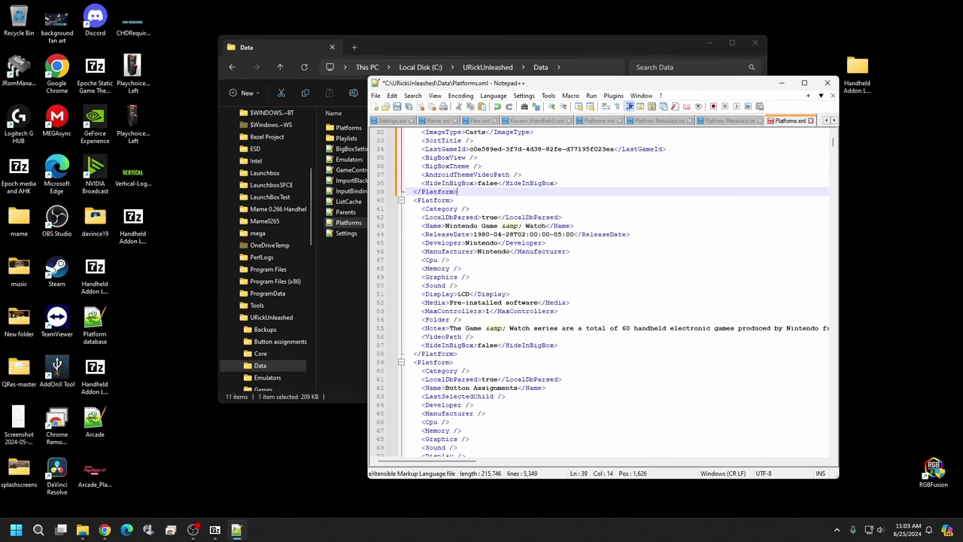
right_click(576, 199)
click(697, 190)
scroll(697, 190, down, 1)
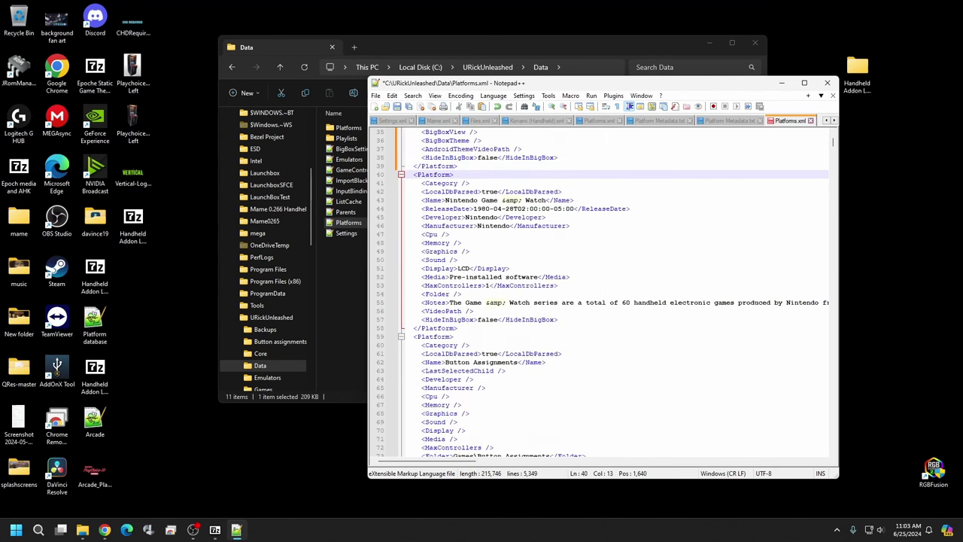
click(722, 122)
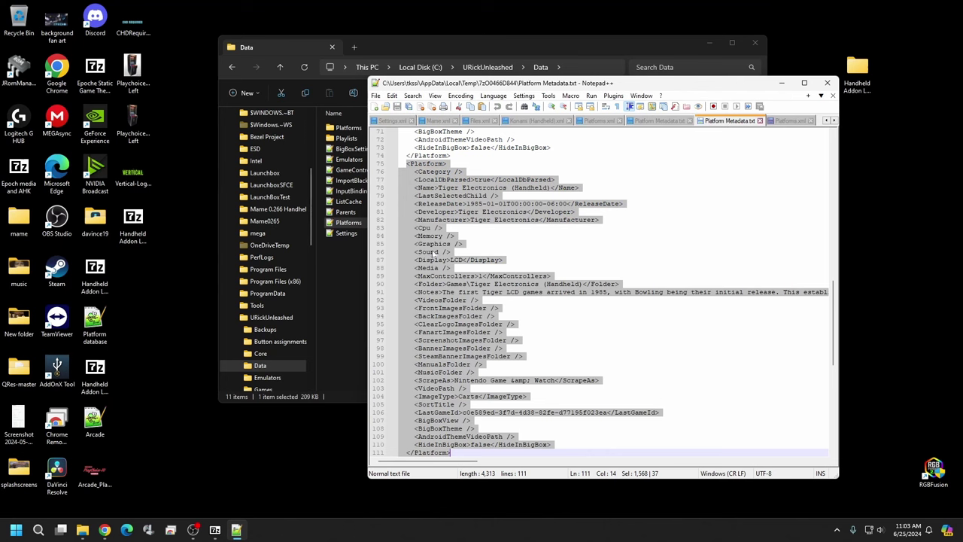
scroll(423, 214, up, 3)
scroll(422, 214, up, 15)
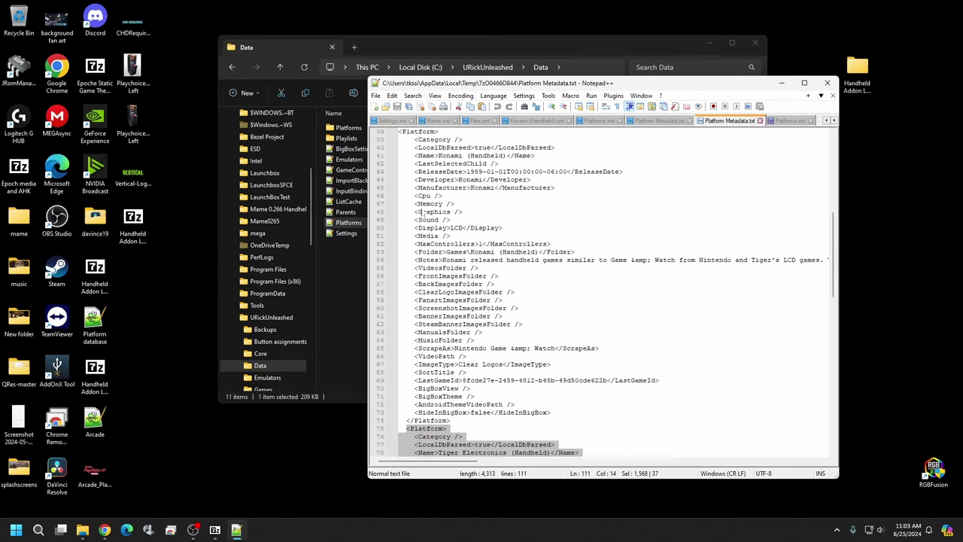
scroll(423, 214, up, 5)
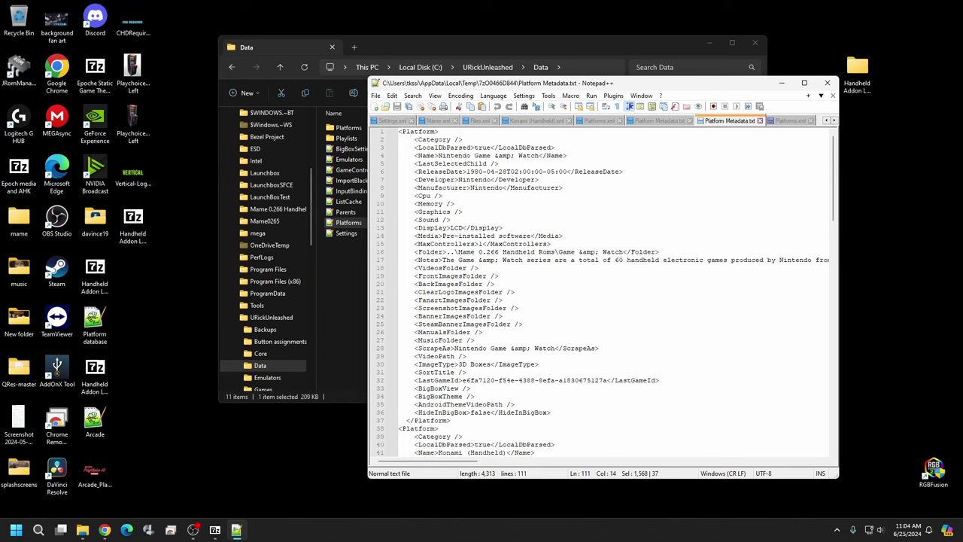
drag(398, 131, 450, 419)
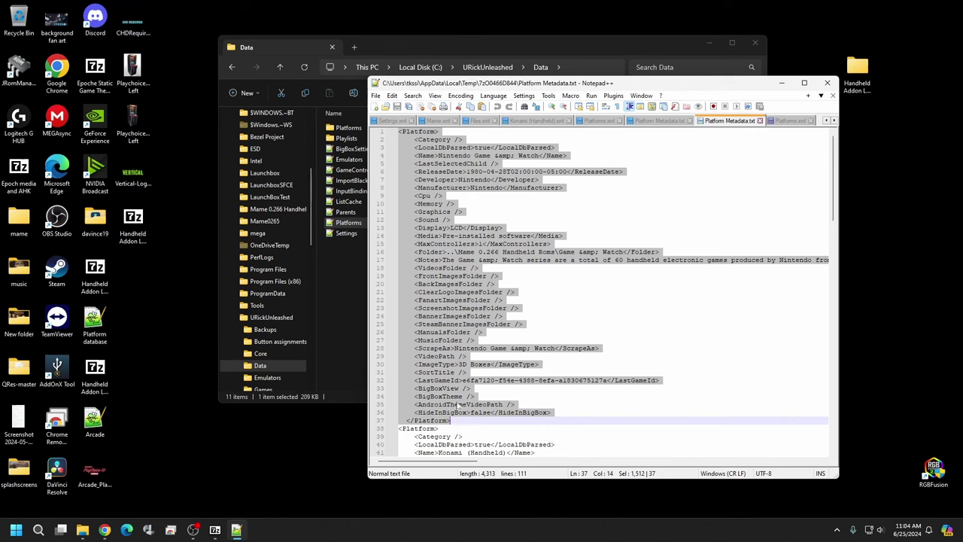
scroll(458, 404, down, 10)
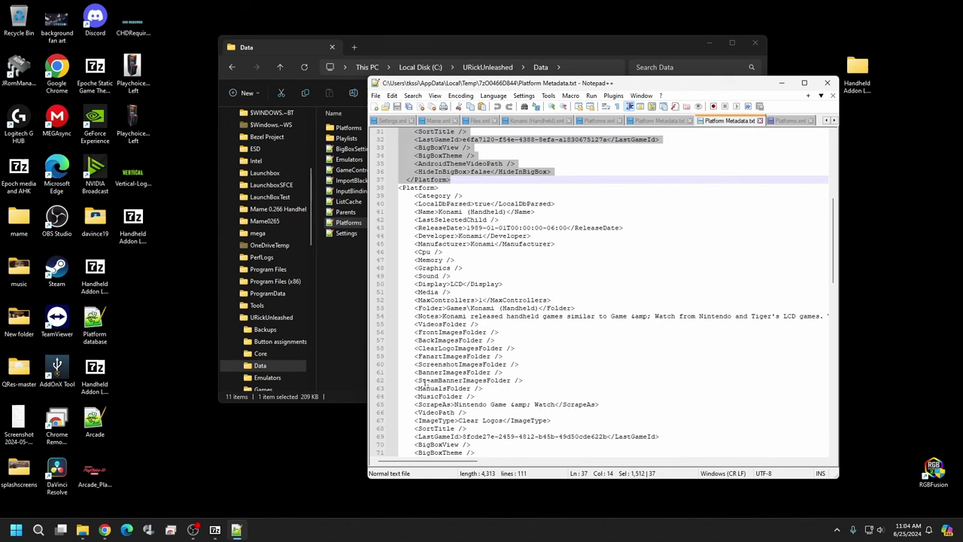
scroll(425, 384, up, 10)
right_click(450, 110)
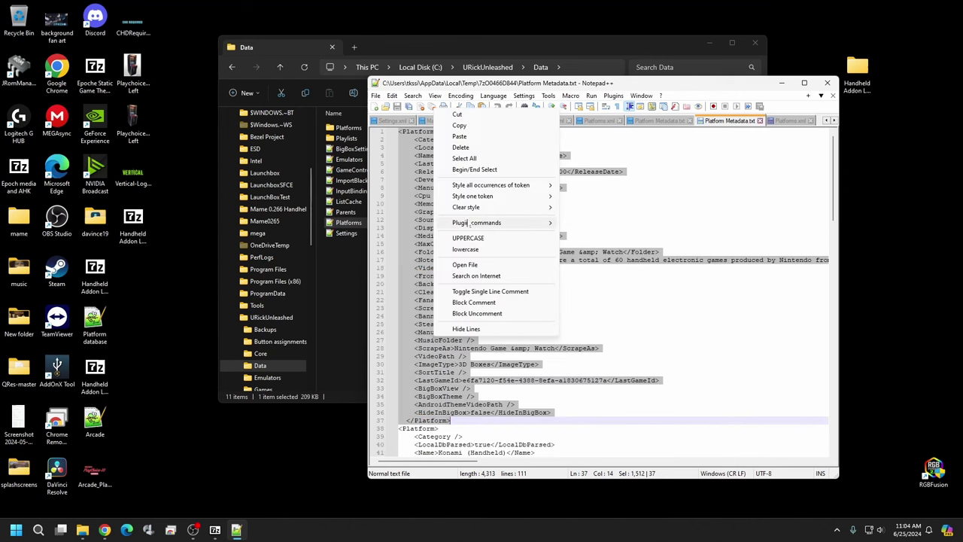
click(489, 125)
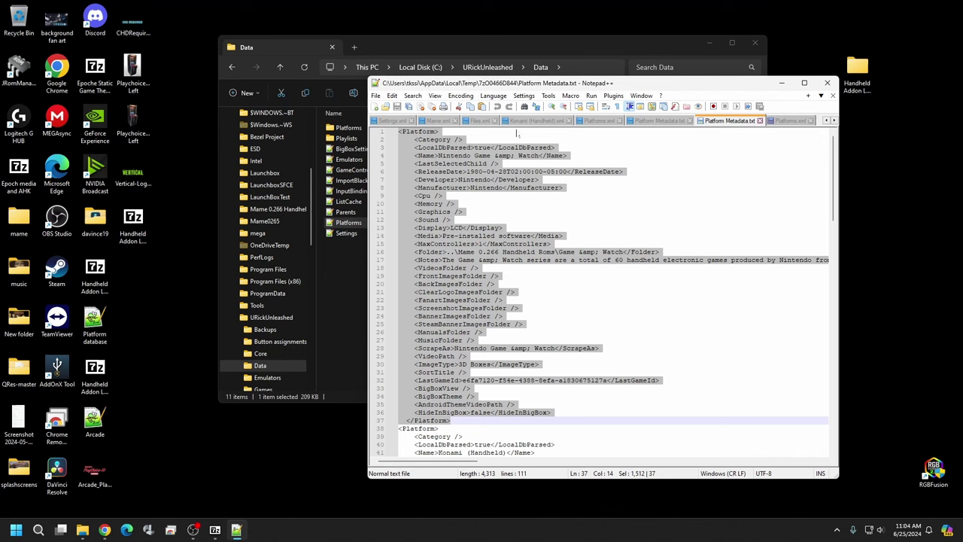
Replace the whole Nintendo Game & Watch platform entry in Platforms.xml with the copied metadata block.
click(787, 120)
scroll(601, 293, up, 11)
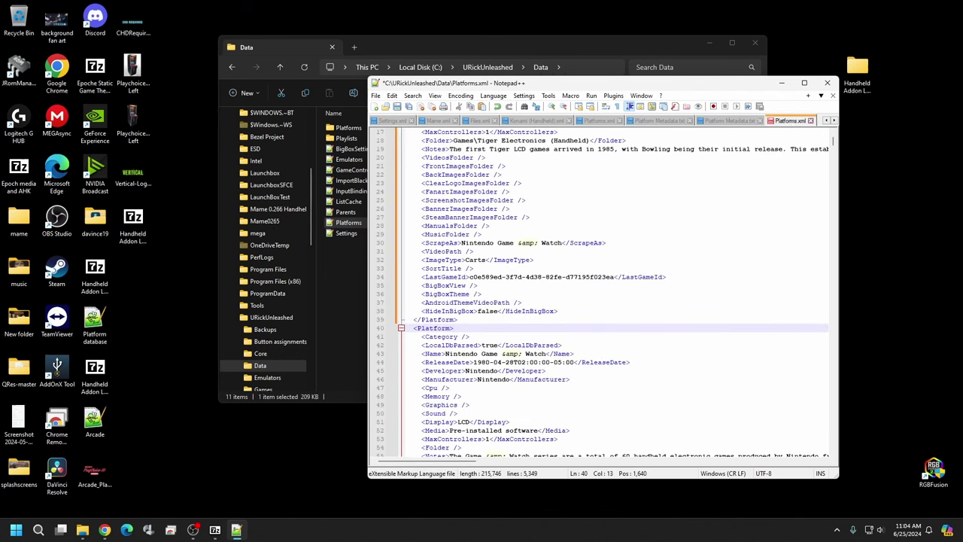
scroll(602, 293, down, 10)
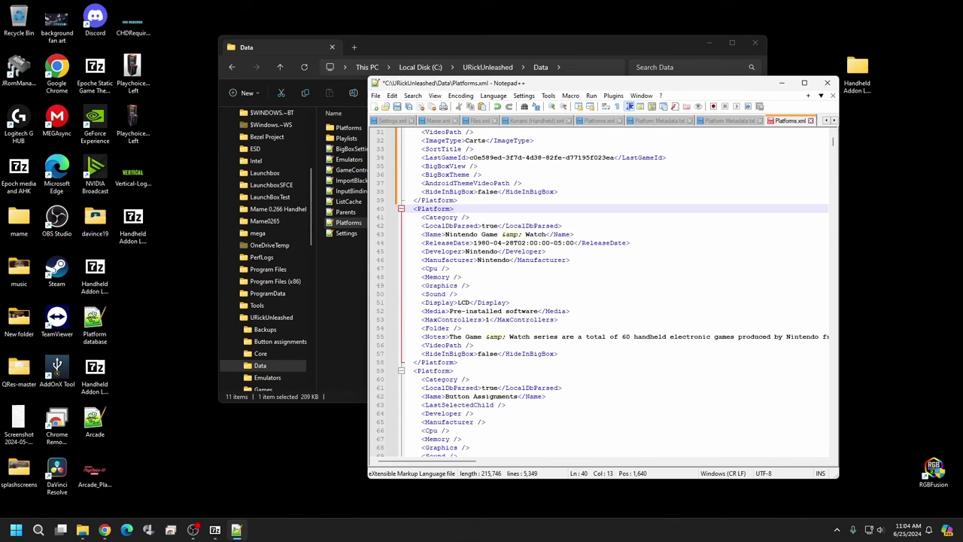
drag(413, 208, 458, 363)
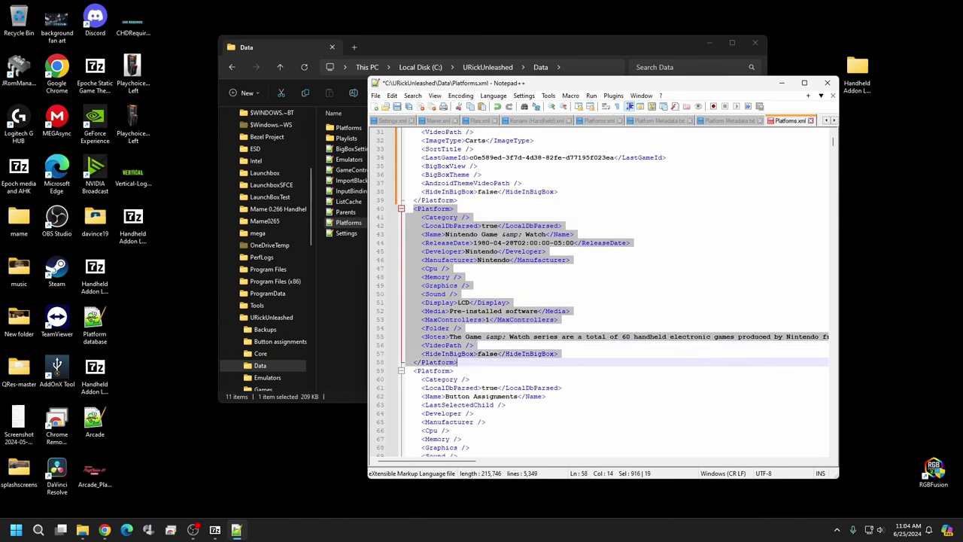
right_click(441, 305)
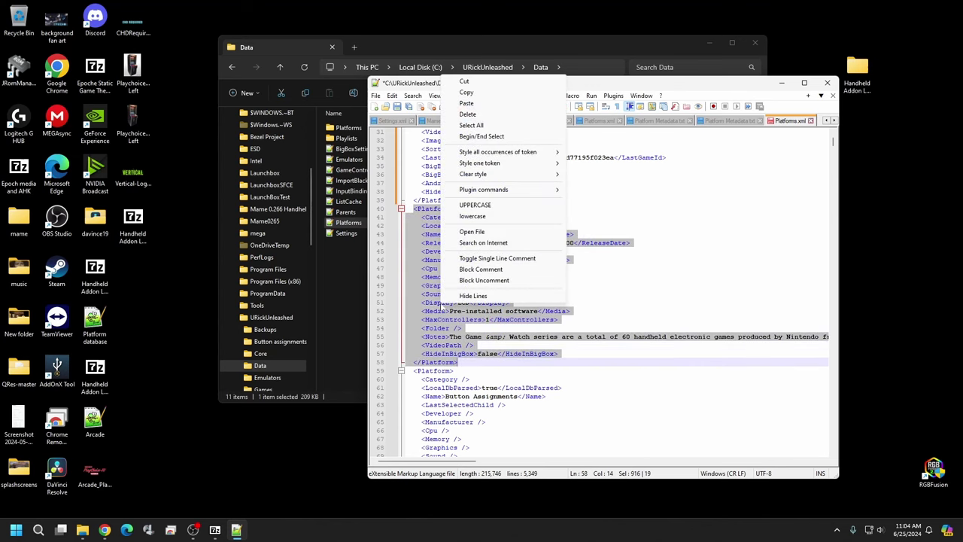
click(466, 103)
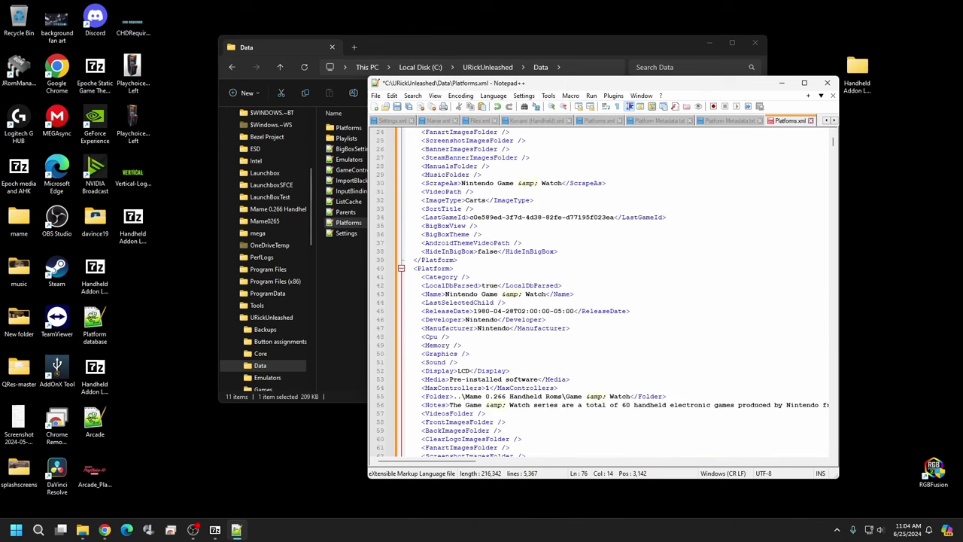
scroll(602, 294, down, 15)
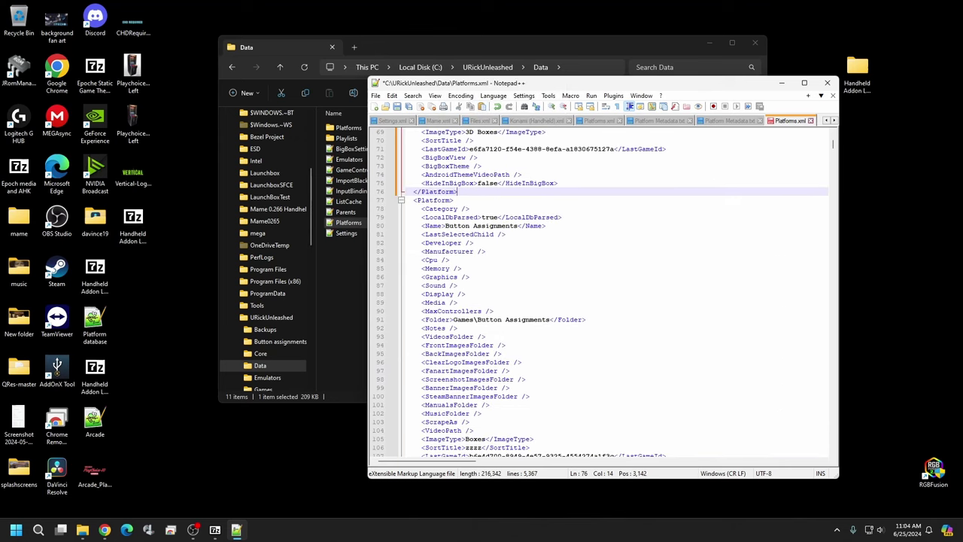
Copy the complete Konami (Handheld) platform block from Platform Metadata.txt.
click(733, 121)
click(539, 272)
scroll(539, 276, down, 11)
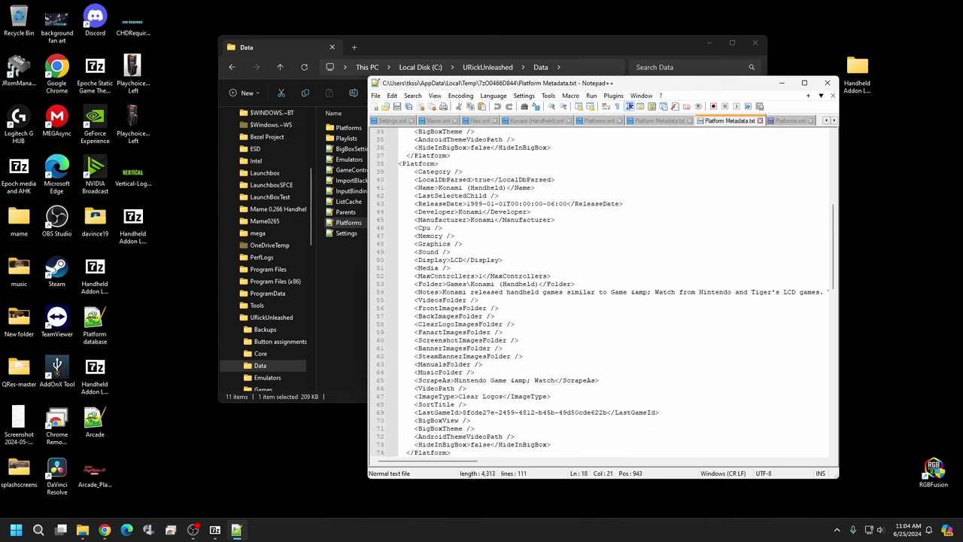
drag(398, 163, 449, 397)
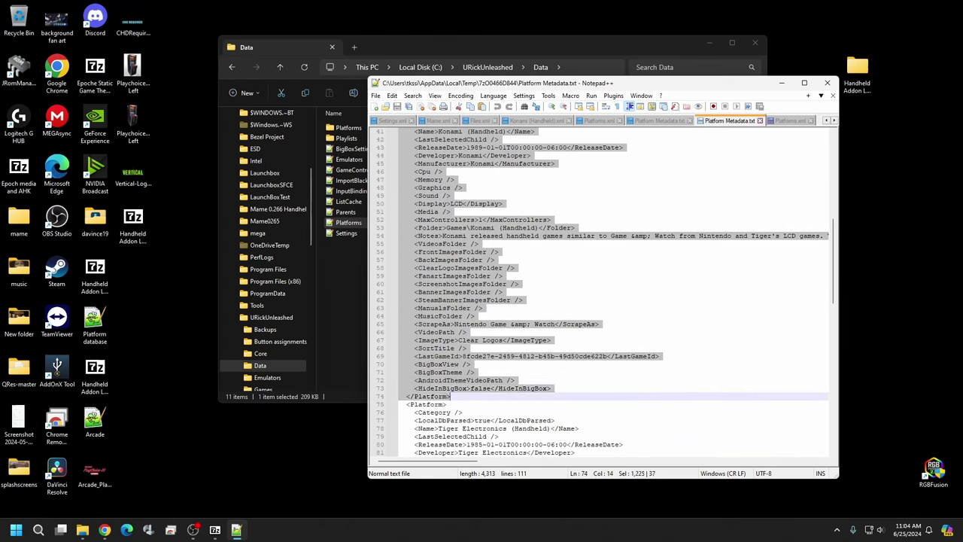
right_click(444, 302)
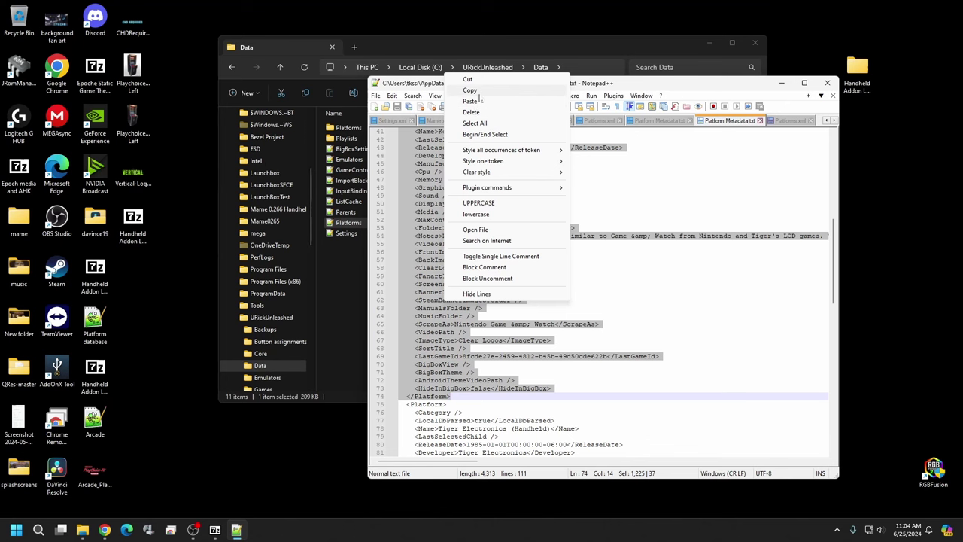
click(470, 90)
Replace the whole Konami (Handheld) platform entry in Platforms.xml with the copied metadata block and save the file.
click(788, 122)
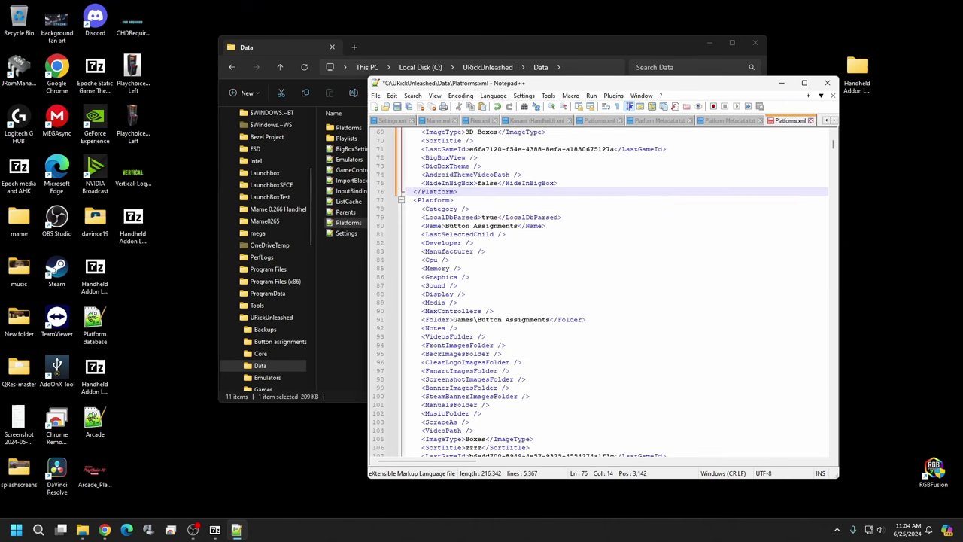
scroll(601, 293, down, 1)
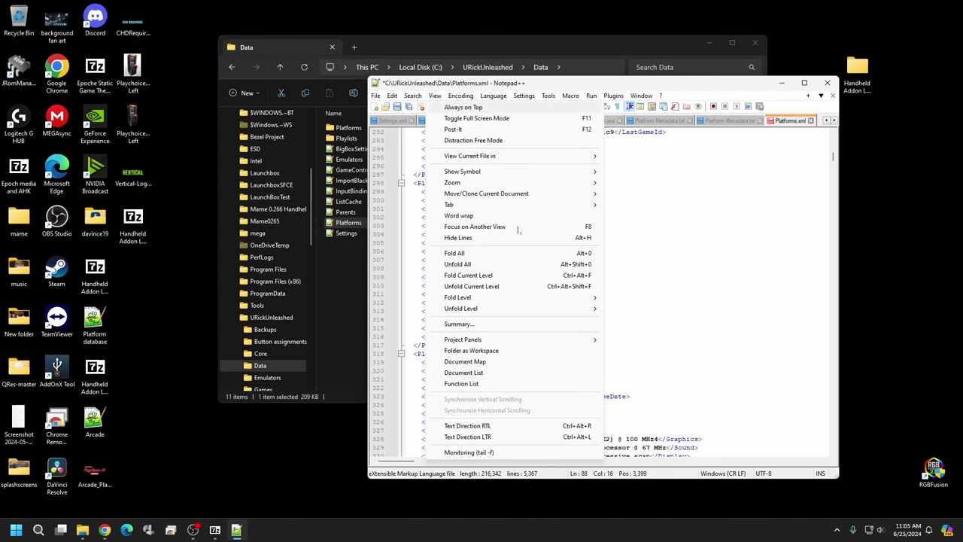
click(751, 244)
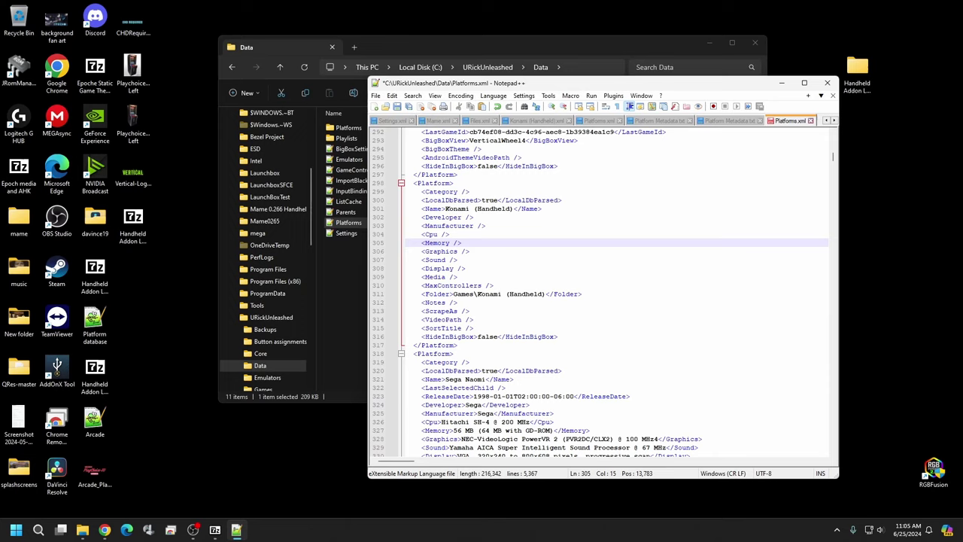
drag(413, 183, 457, 345)
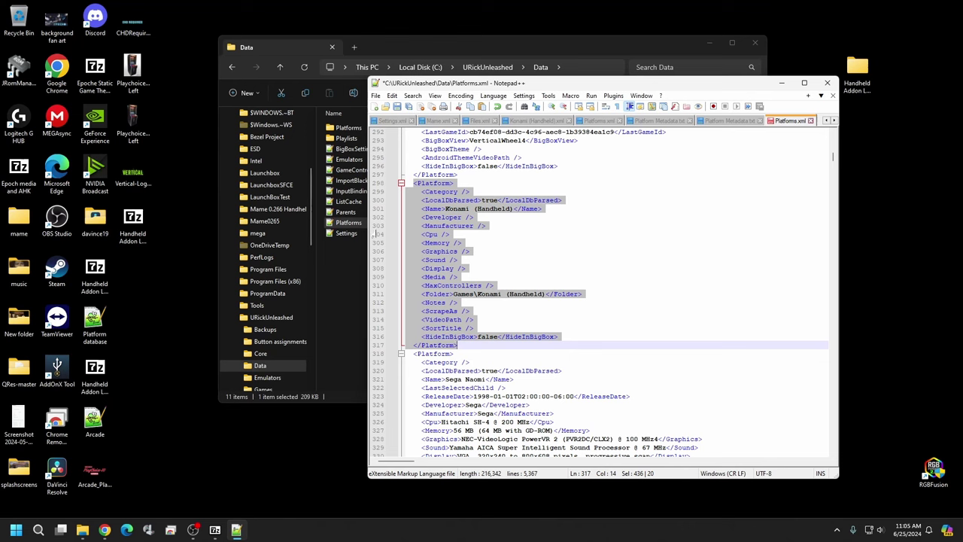
right_click(422, 279)
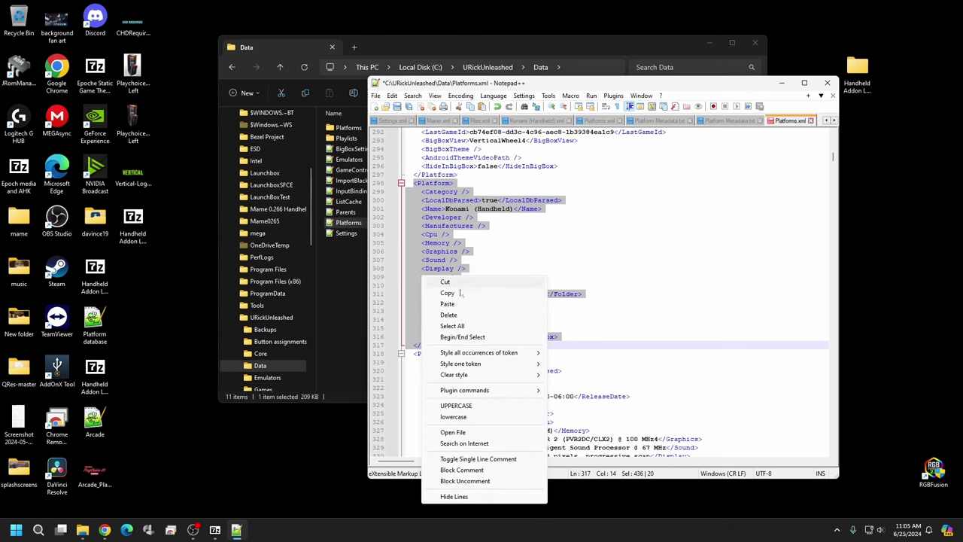
click(447, 304)
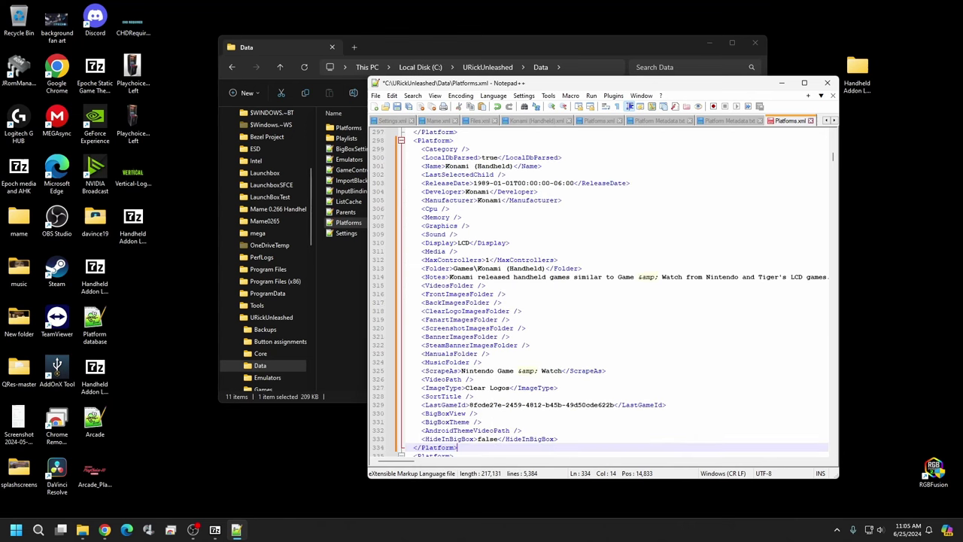
click(397, 106)
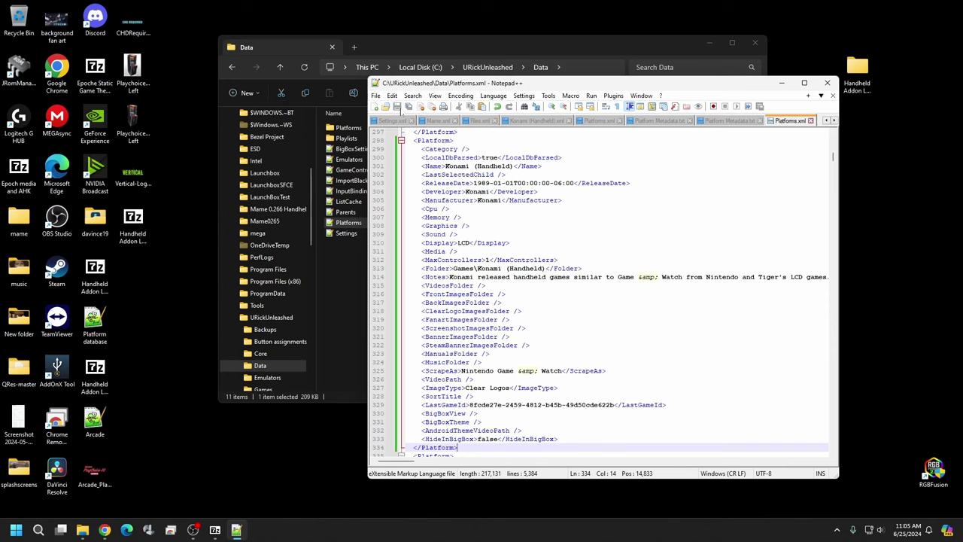
Minimize the text editor, return to the URickUnleashed folder and launch the LaunchBox application from it.
click(782, 84)
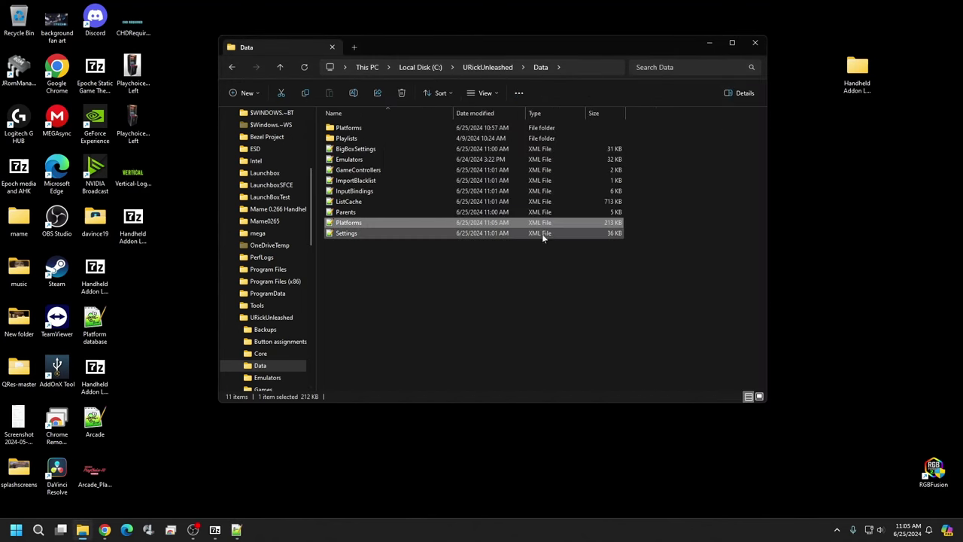
click(236, 67)
scroll(428, 257, down, 1)
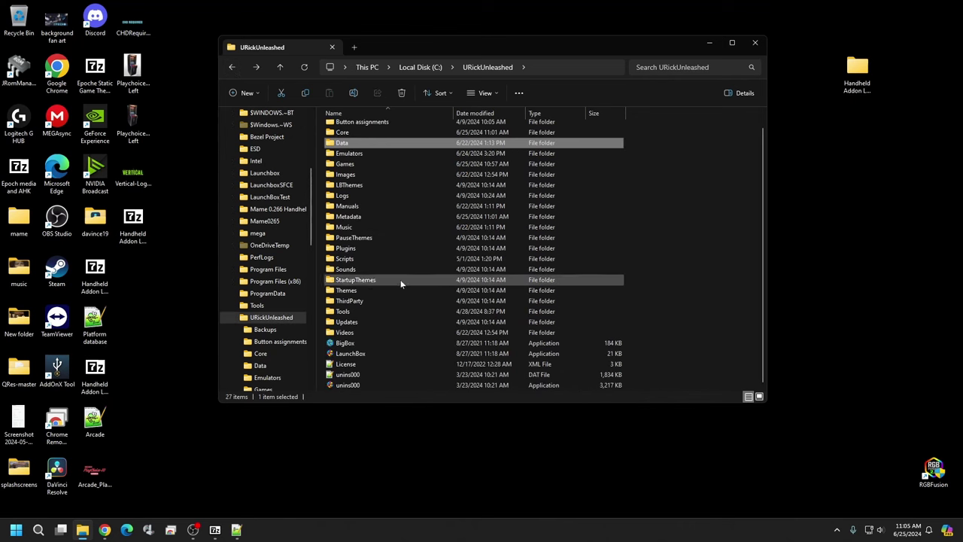
double_click(365, 353)
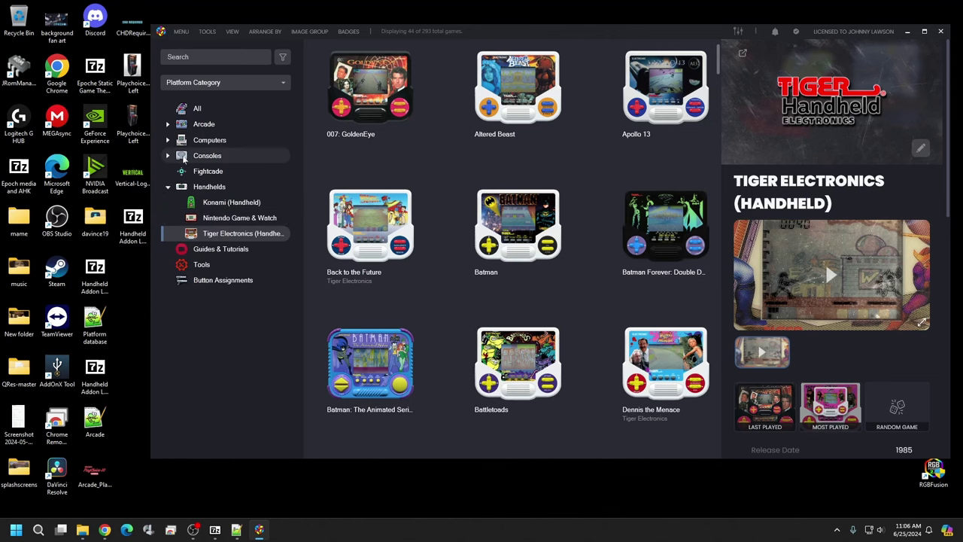
Check the details and notes of the Konami (Handheld) platform in its edit dialog, leaving it without changes.
click(232, 218)
click(235, 204)
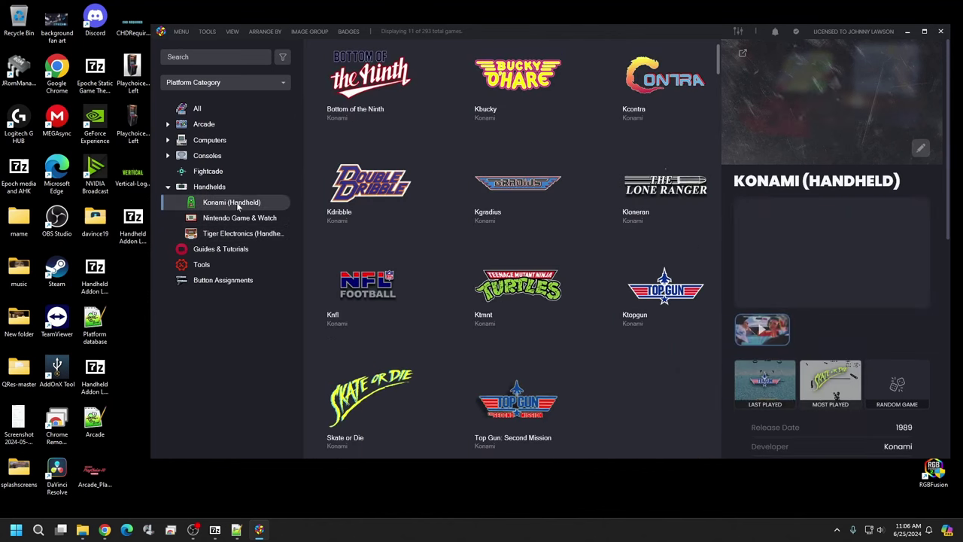
right_click(236, 203)
click(297, 267)
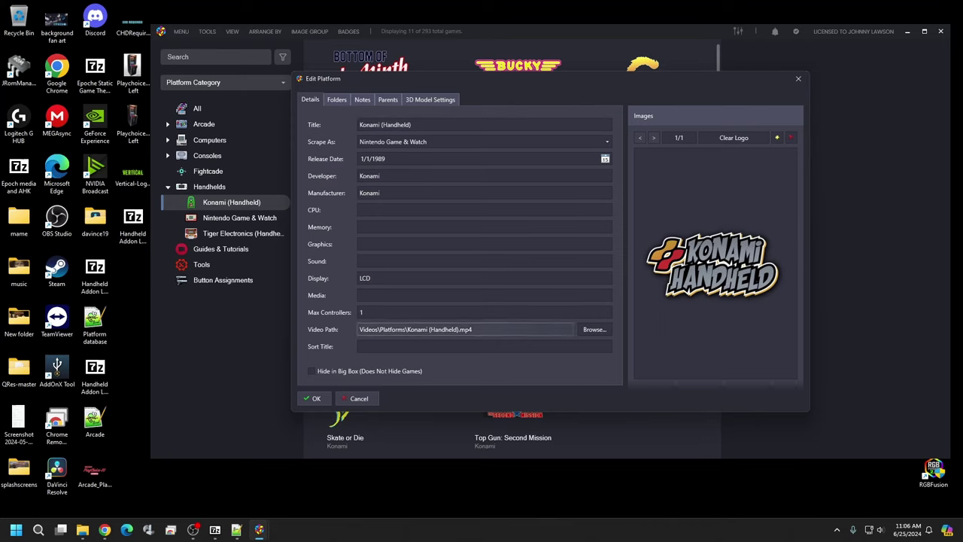
click(360, 106)
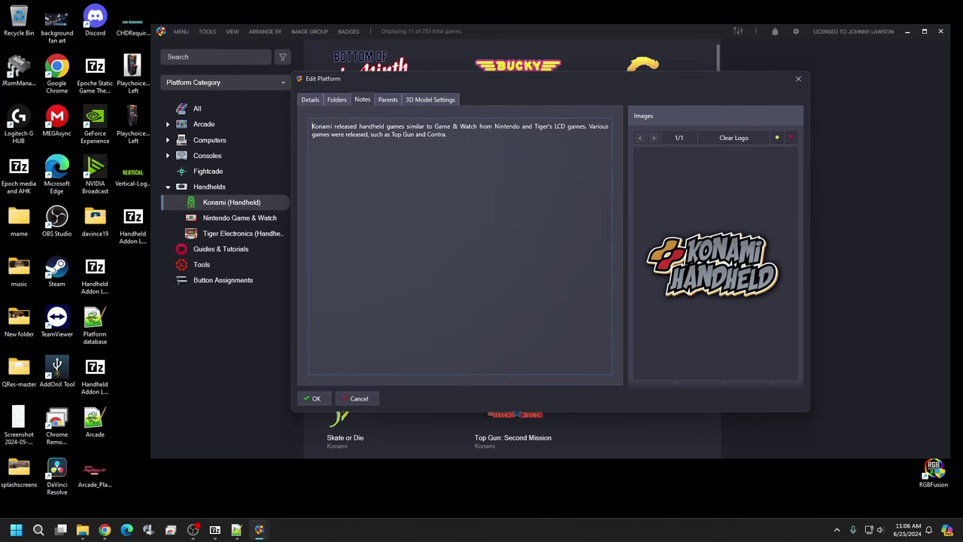
click(356, 399)
Check the details, parent categories and notes of the Nintendo Game & Watch platform, leaving its edit dialog without changes.
click(258, 218)
right_click(258, 218)
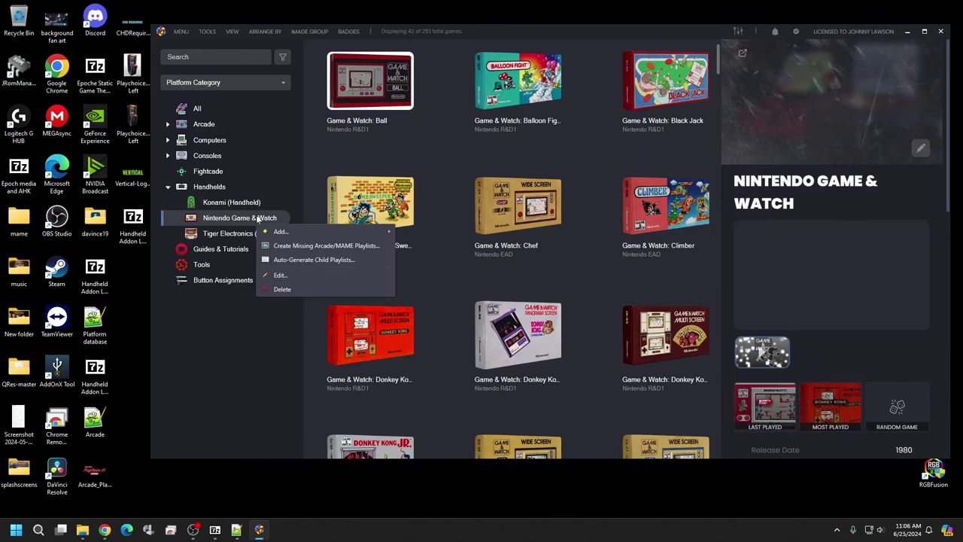
click(309, 275)
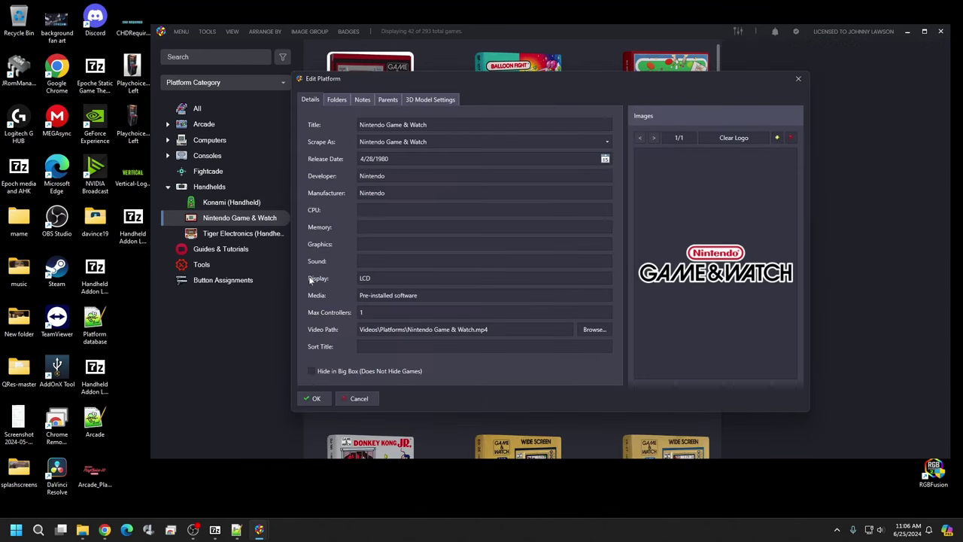
click(389, 101)
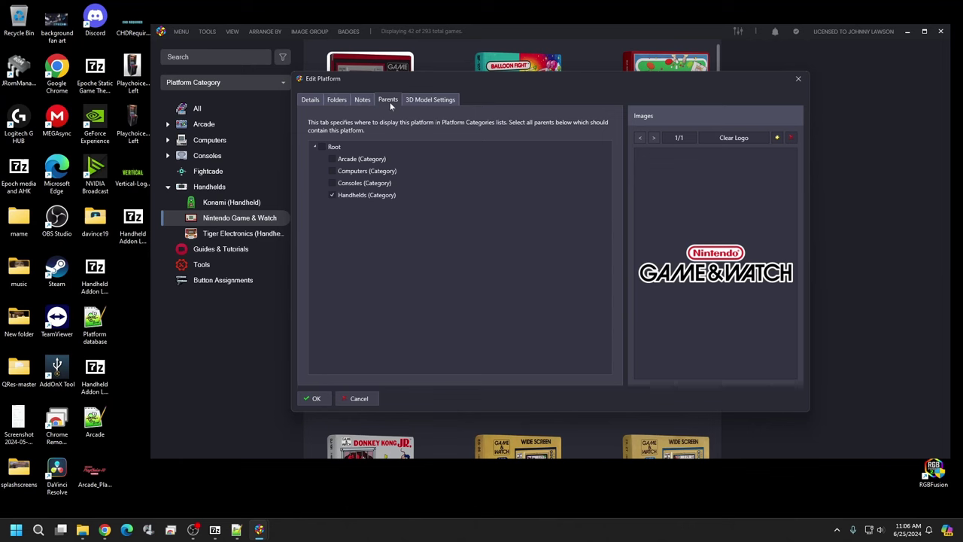
click(362, 101)
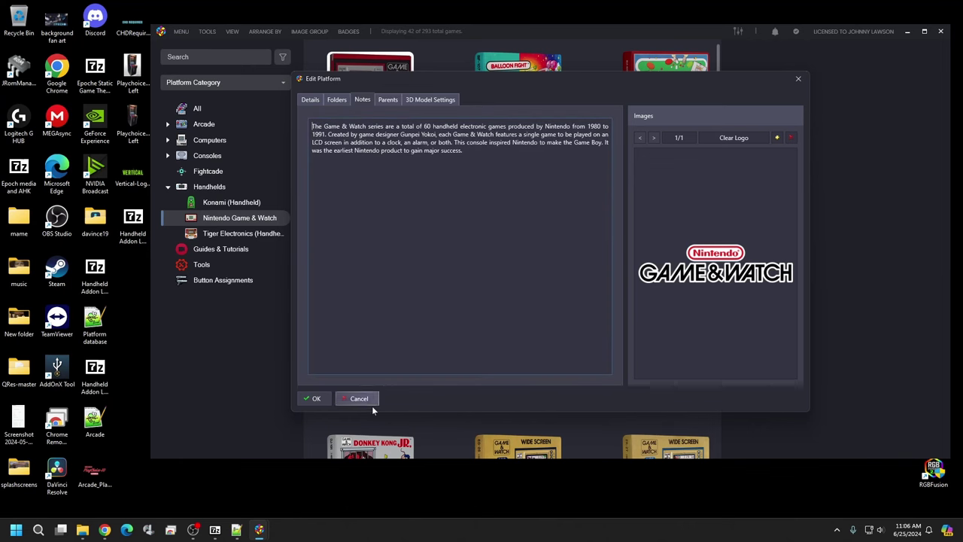
click(358, 398)
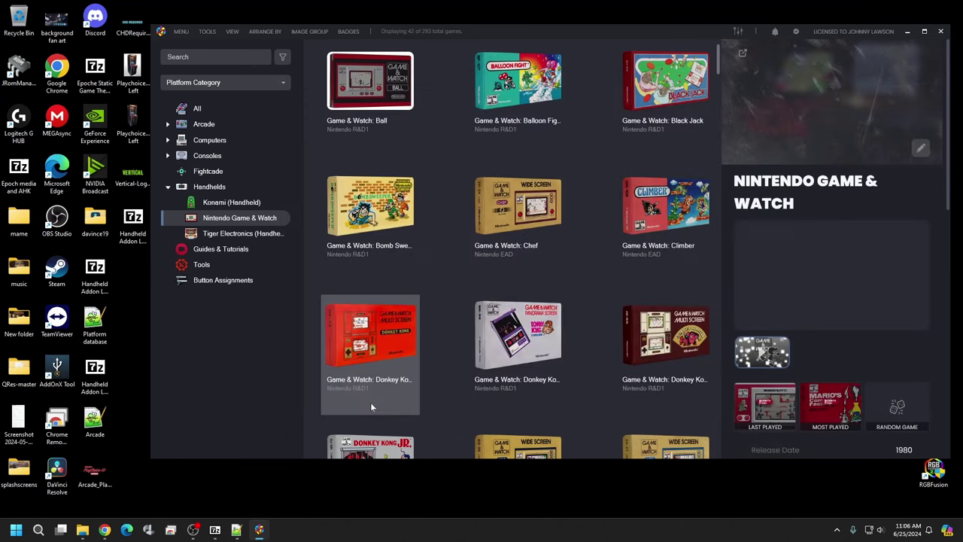
Check the details and notes of the Tiger Electronics (Handheld) platform, leaving its edit dialog without changes.
click(269, 236)
right_click(268, 237)
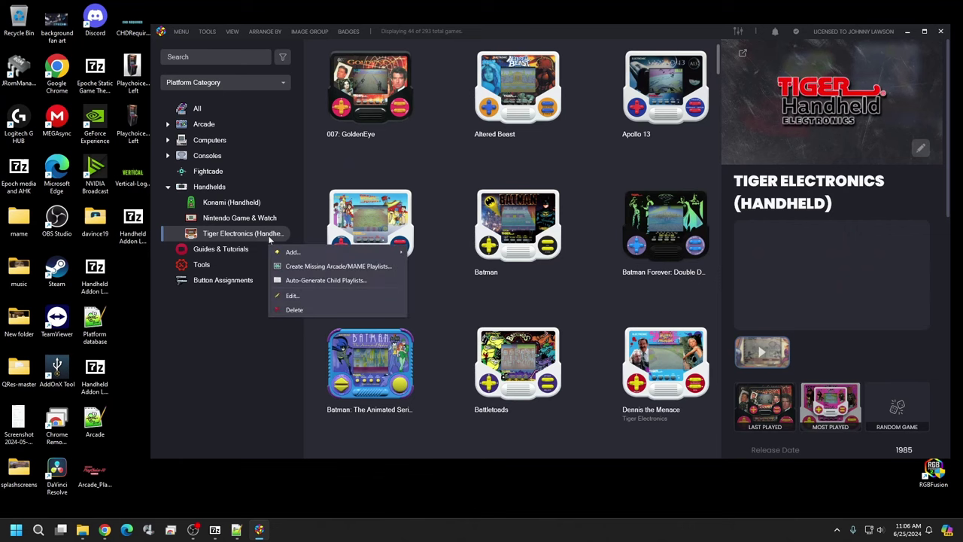
click(302, 295)
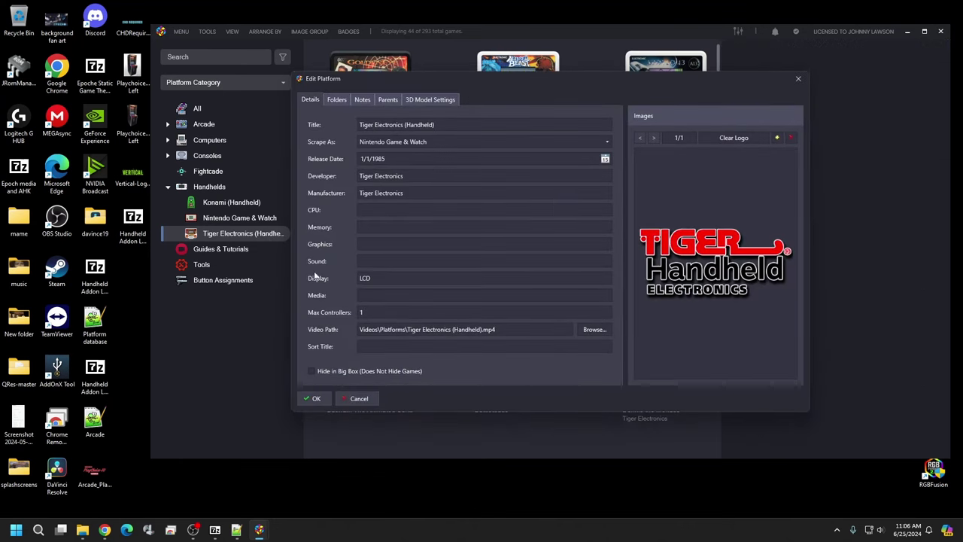
click(364, 100)
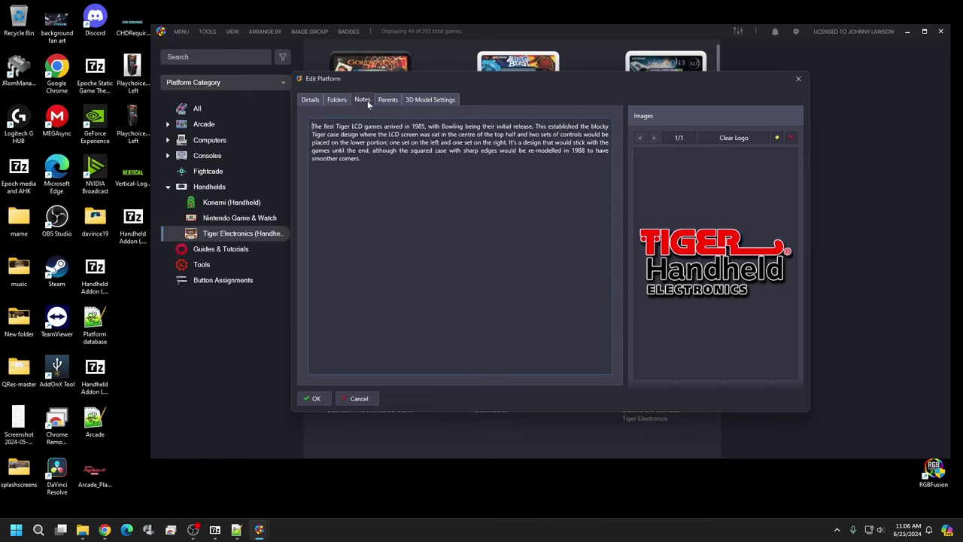
click(357, 398)
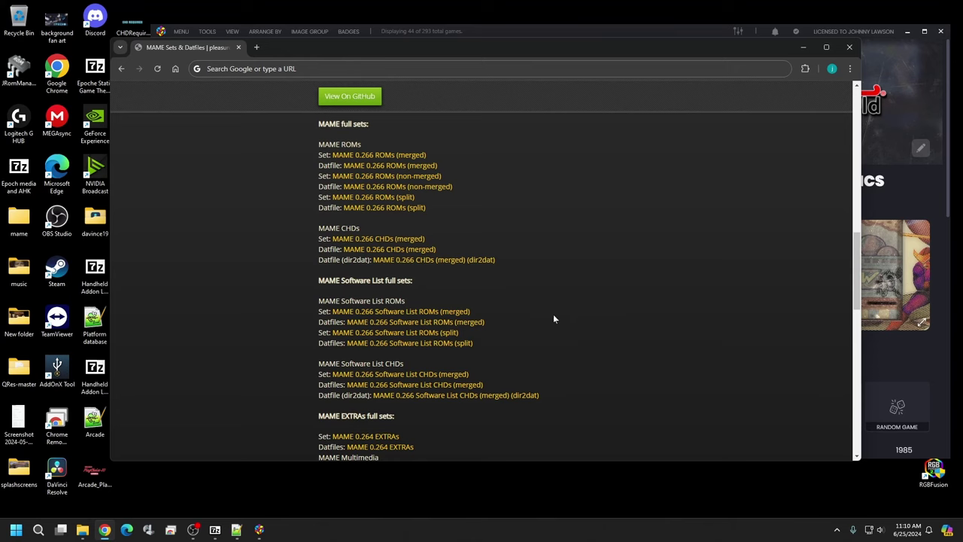
Examine the MAME full sets section on the MAME Sets & Datfiles web page.
scroll(592, 320, up, 1)
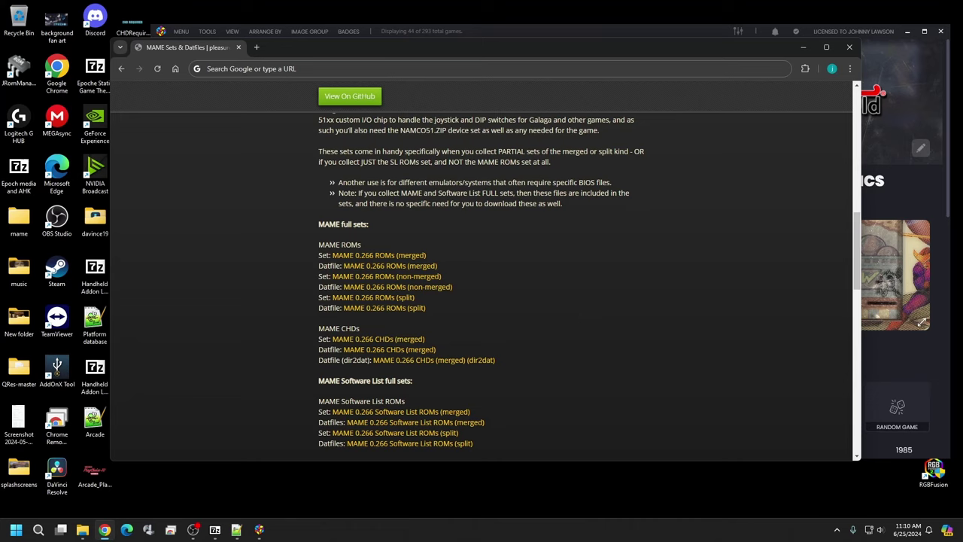
drag(316, 224, 380, 228)
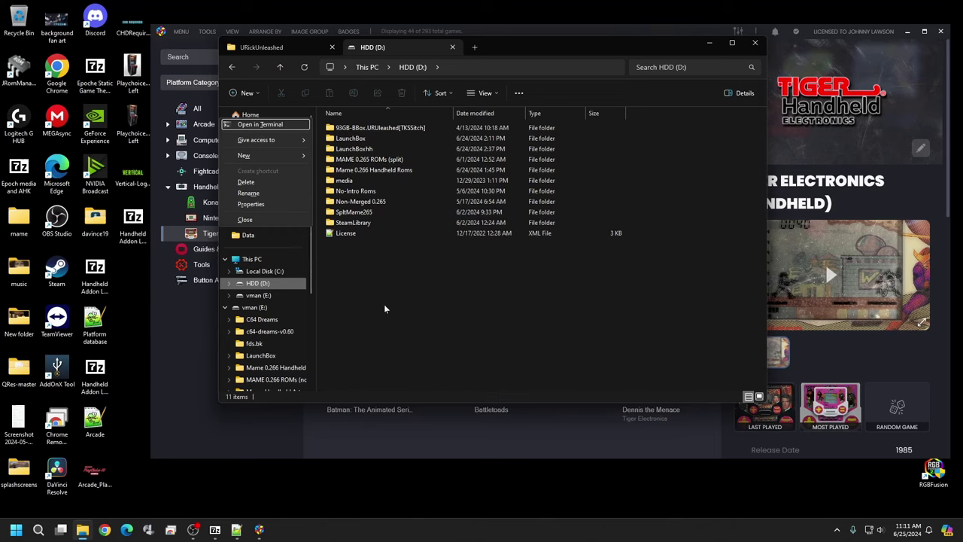
Inspect the MAME 0.265 ROMs (non-merged) folder inside Non-Merged 0.265 on drive D:, and return to the drive's root.
click(383, 307)
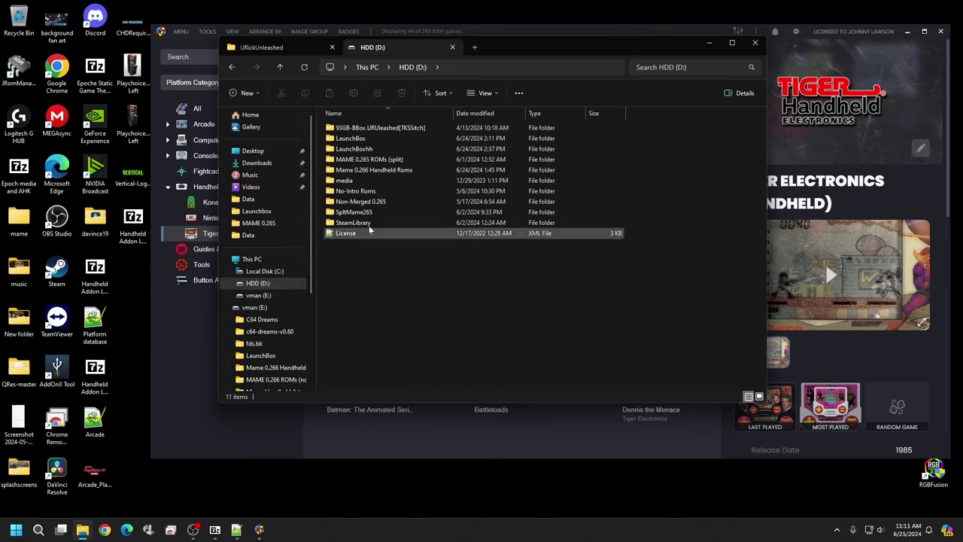
click(376, 203)
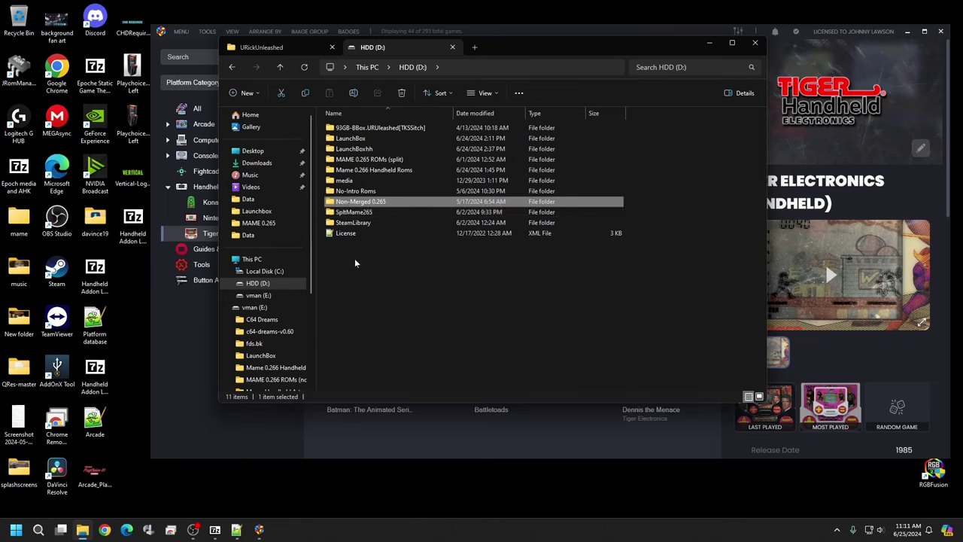
double_click(377, 201)
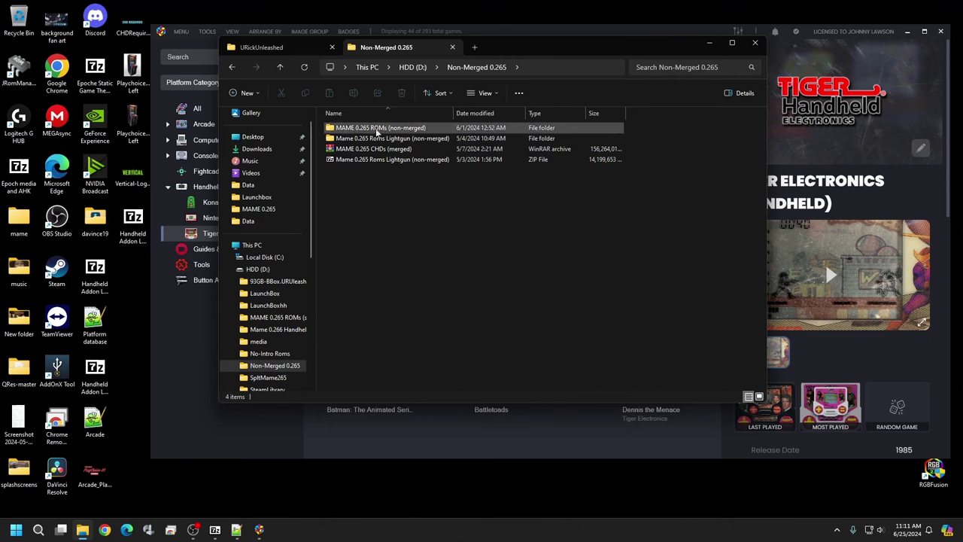
double_click(377, 129)
scroll(358, 192, up, 6)
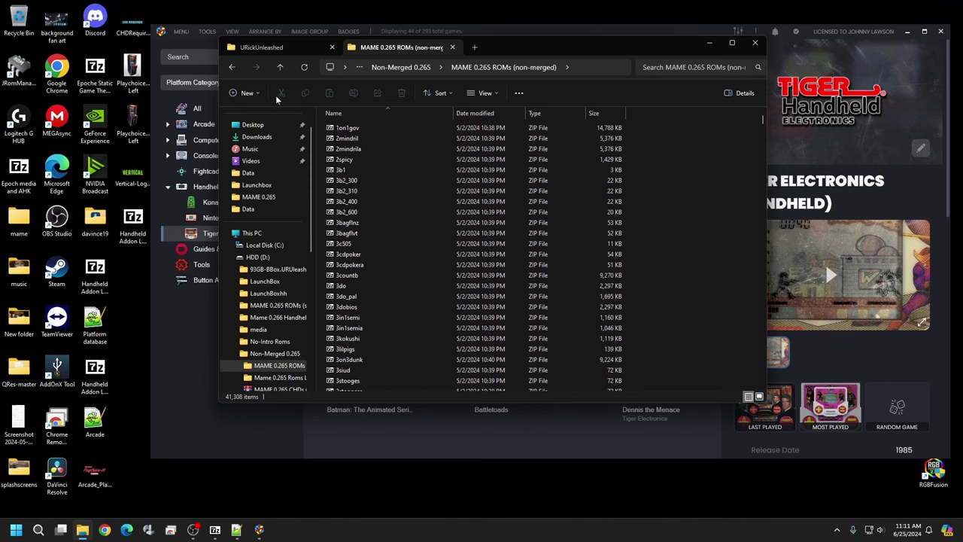
click(226, 70)
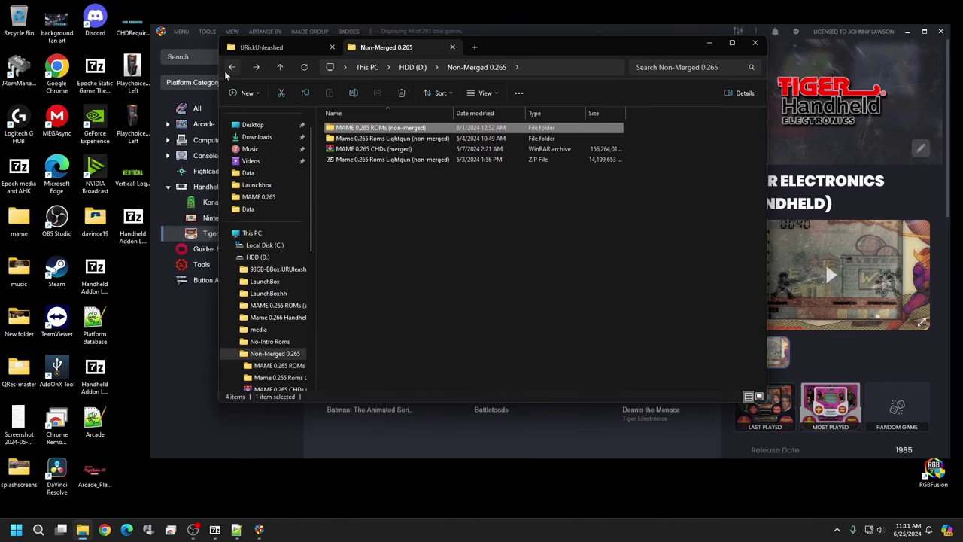
click(232, 68)
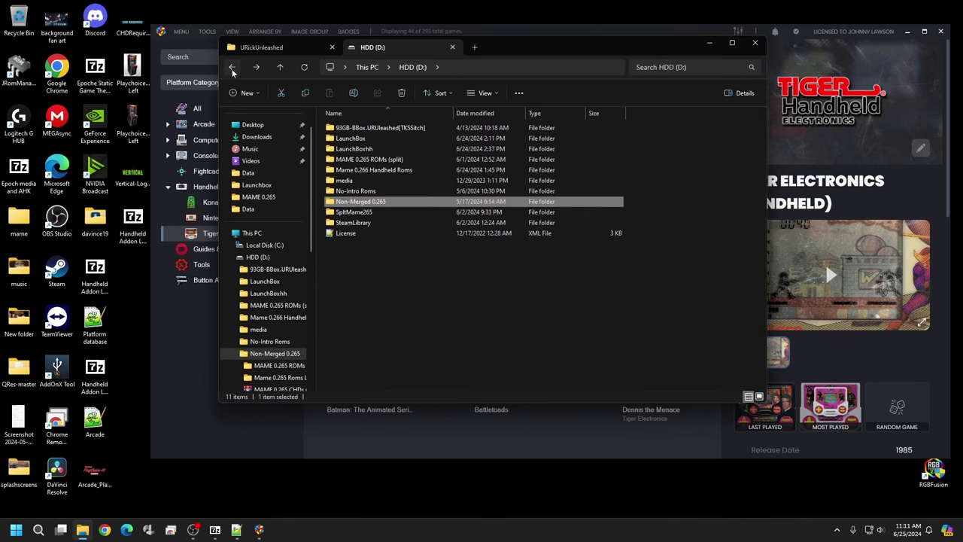
Switch to LaunchBox and open the import wizard for a MAME Arcade Full Set.
click(190, 371)
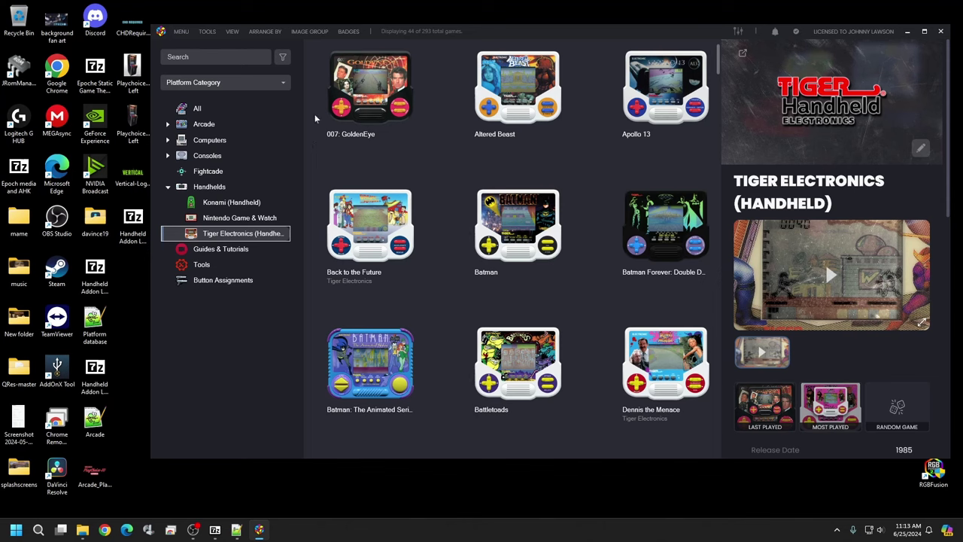
click(207, 31)
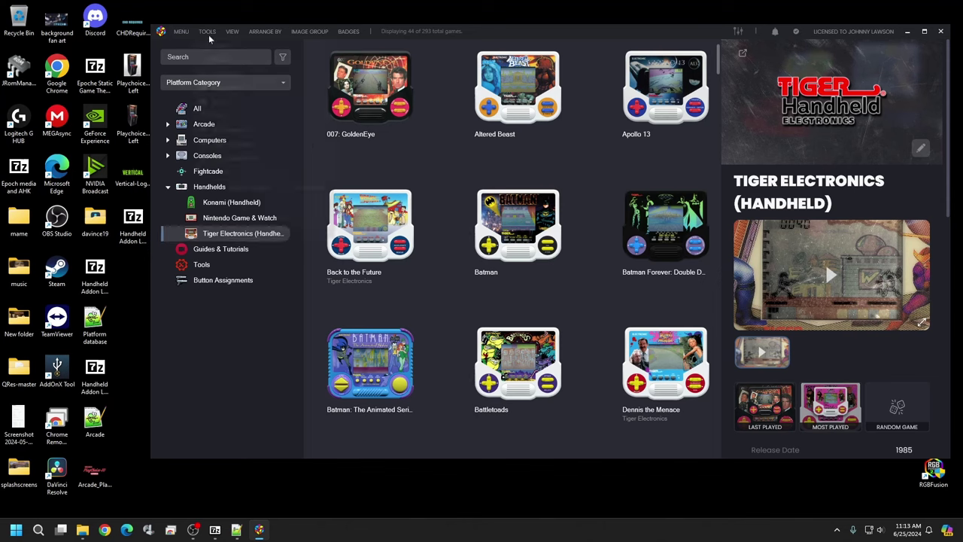
mouse_move(249, 61)
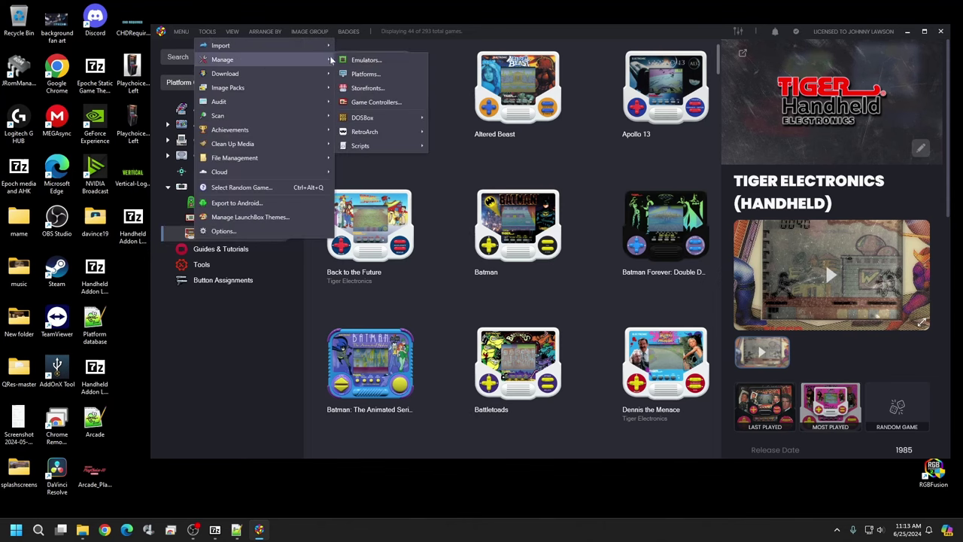
mouse_move(320, 46)
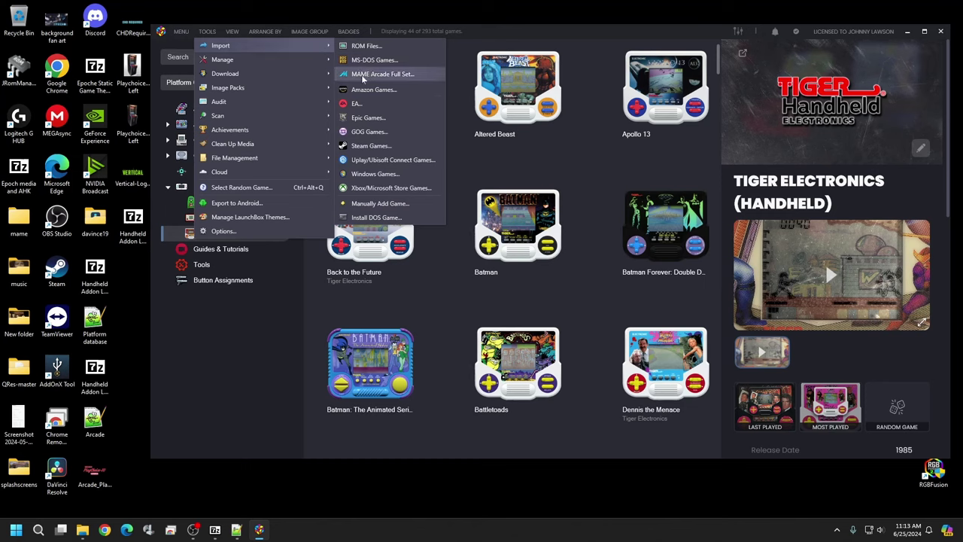
click(380, 74)
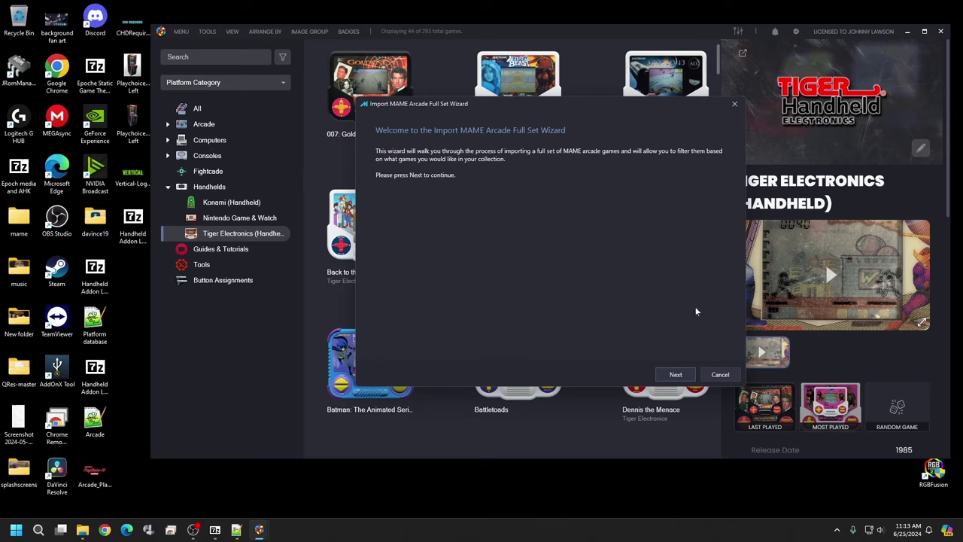
Name the arcade platform hh in the MAME full set import wizard and continue to the ROM location.
click(676, 373)
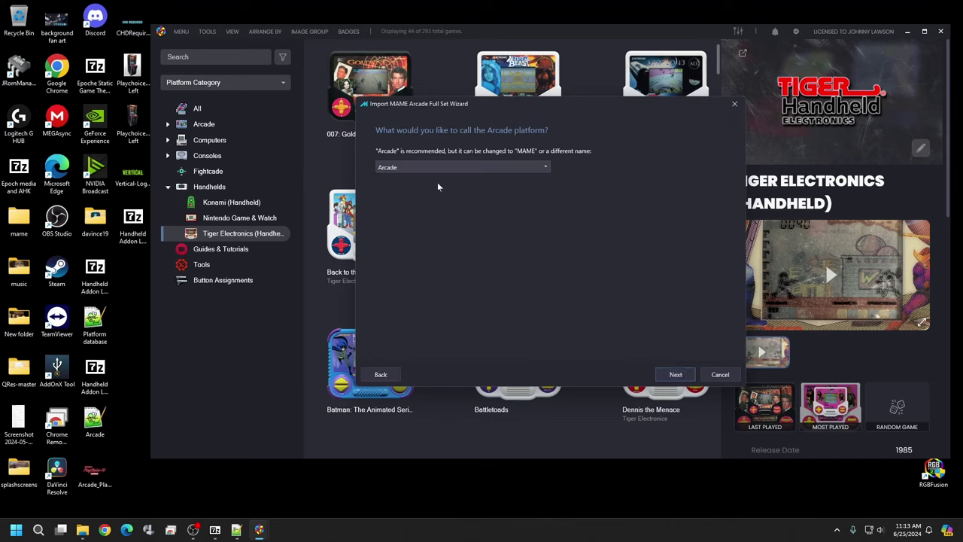
key(Tab)
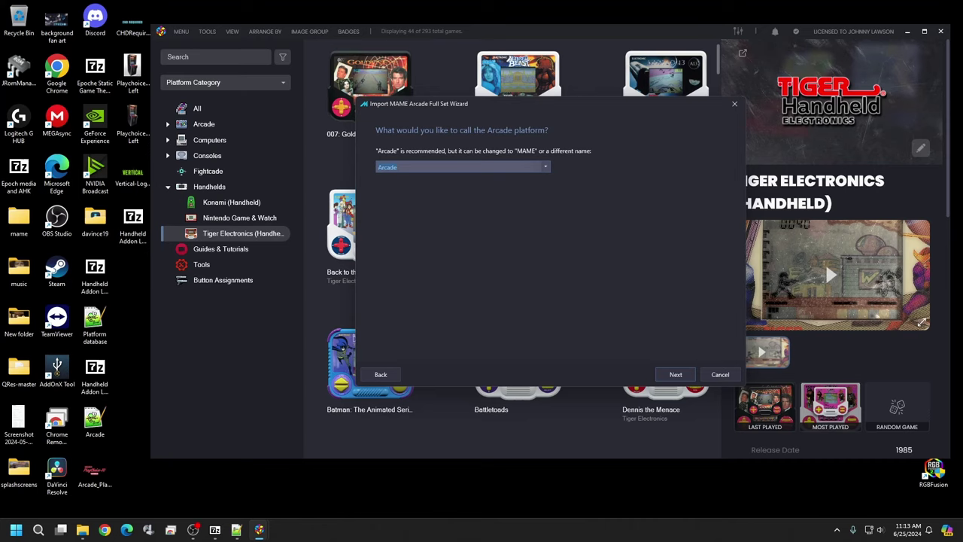
text(hhi)
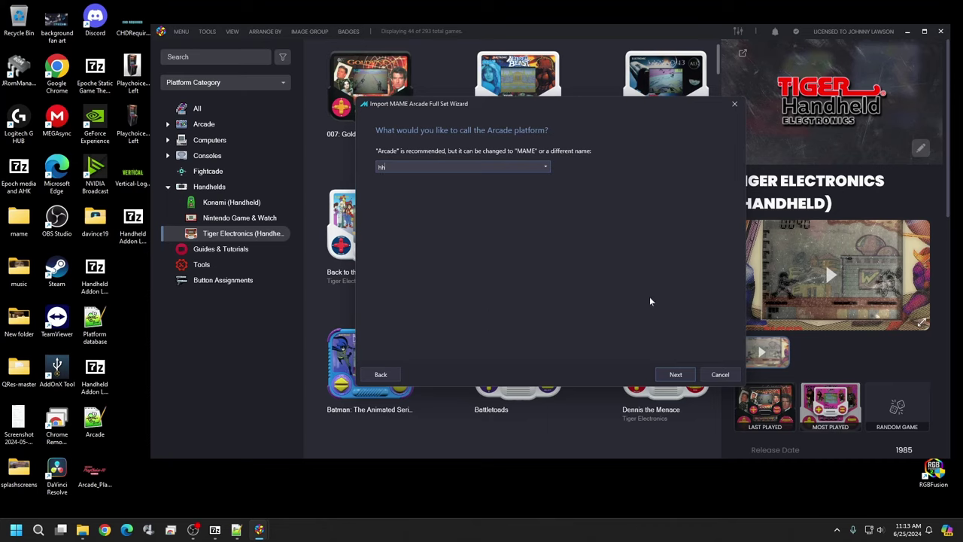
click(663, 378)
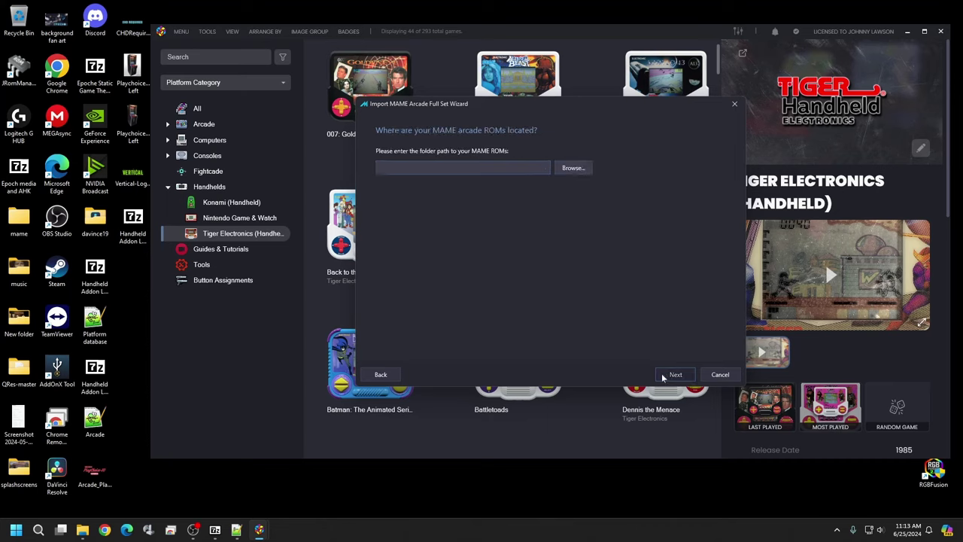
Set the MAME ROMs folder to D:\Non-Merged 0.265\MAME 0.265 ROMs (non-merged).
click(573, 168)
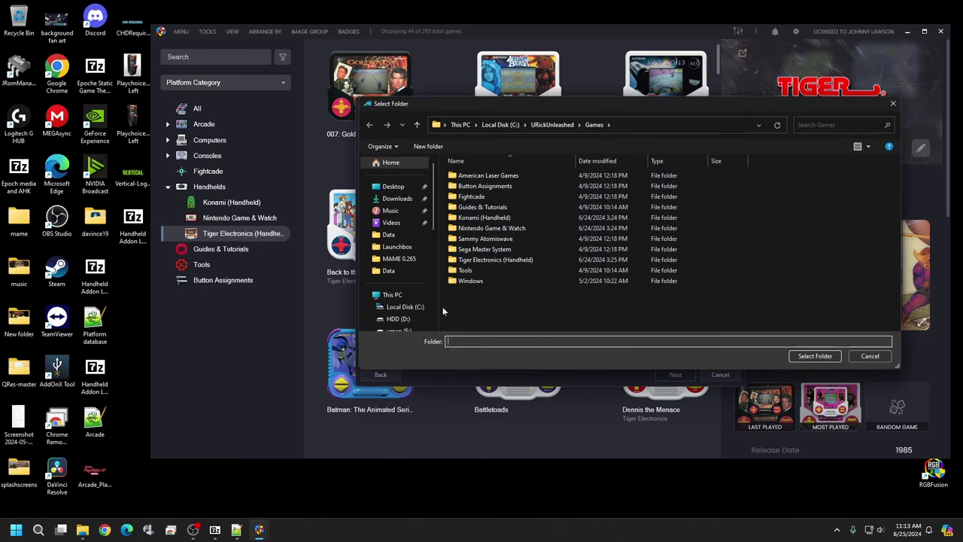
click(410, 318)
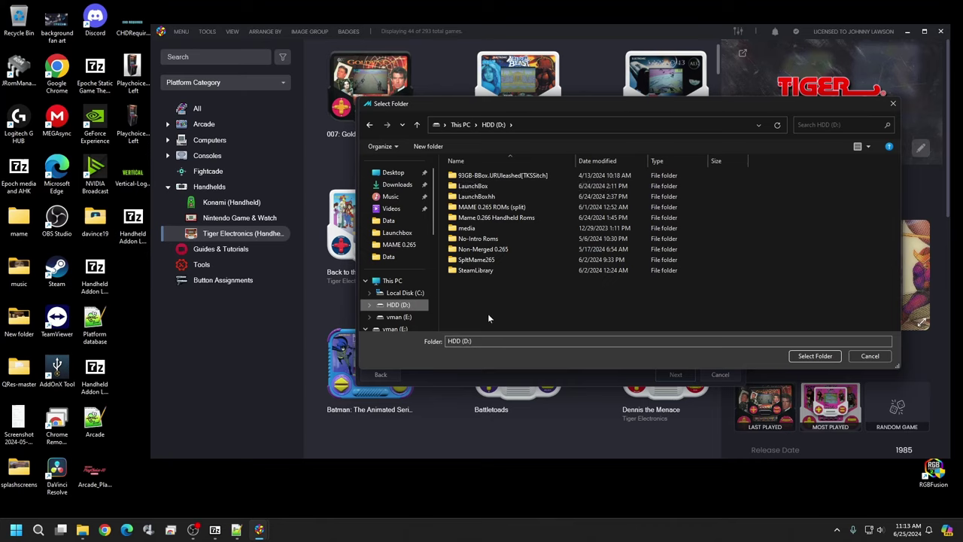
double_click(483, 252)
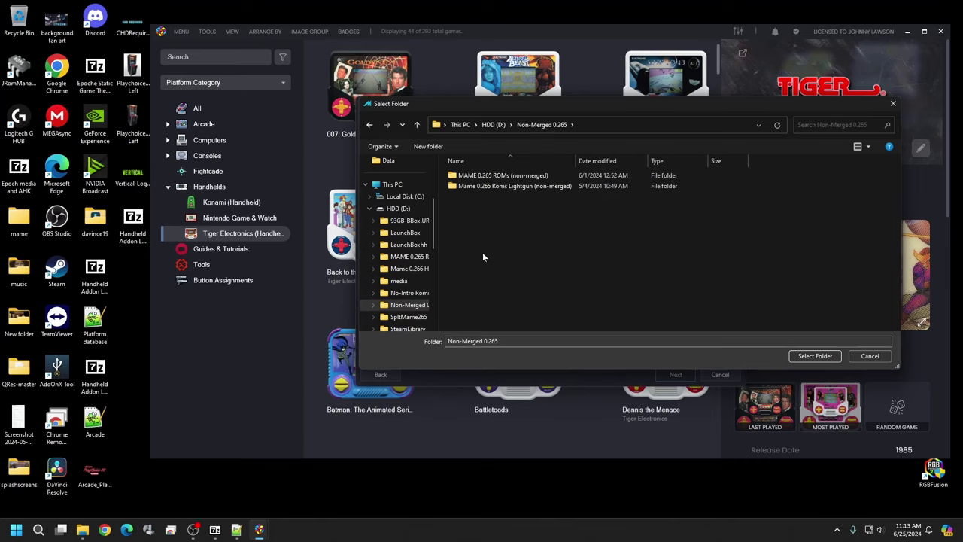
click(487, 175)
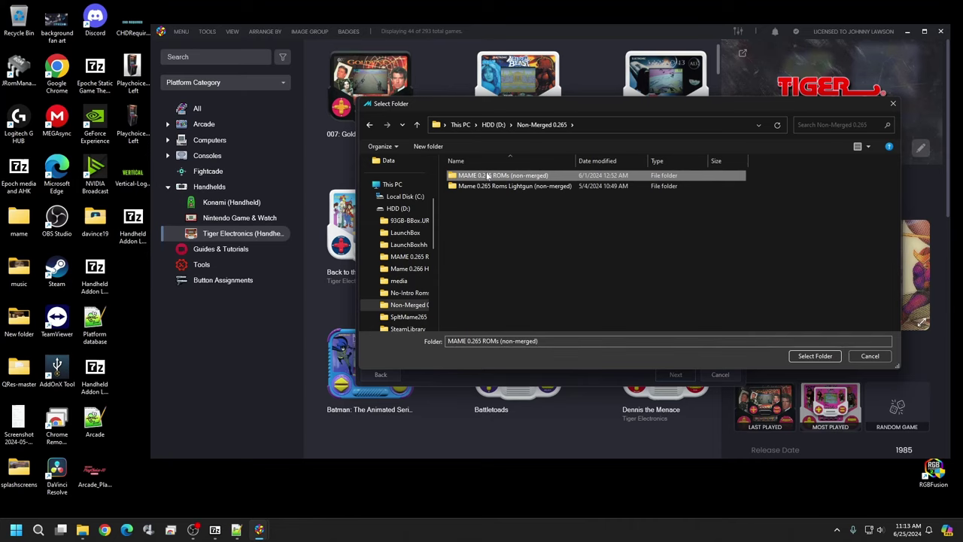
double_click(487, 175)
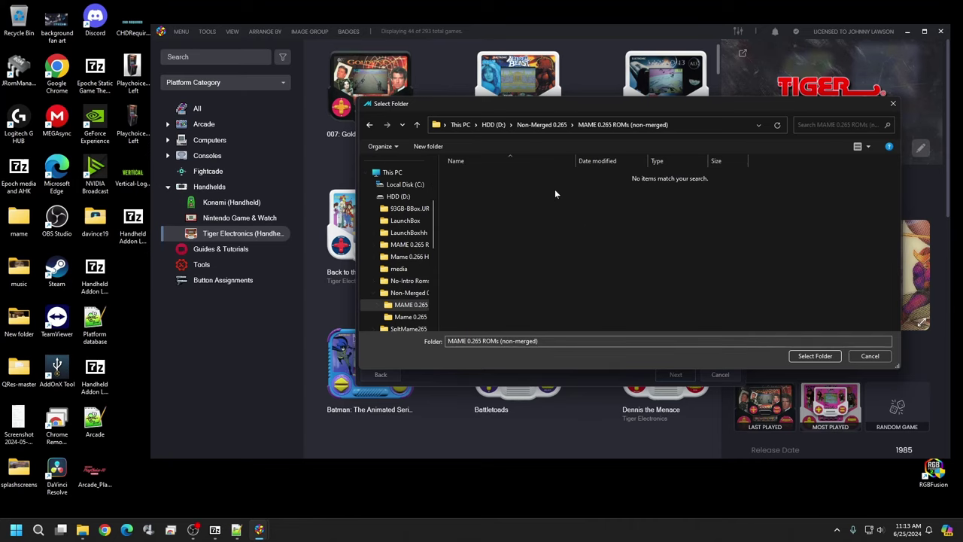
click(824, 356)
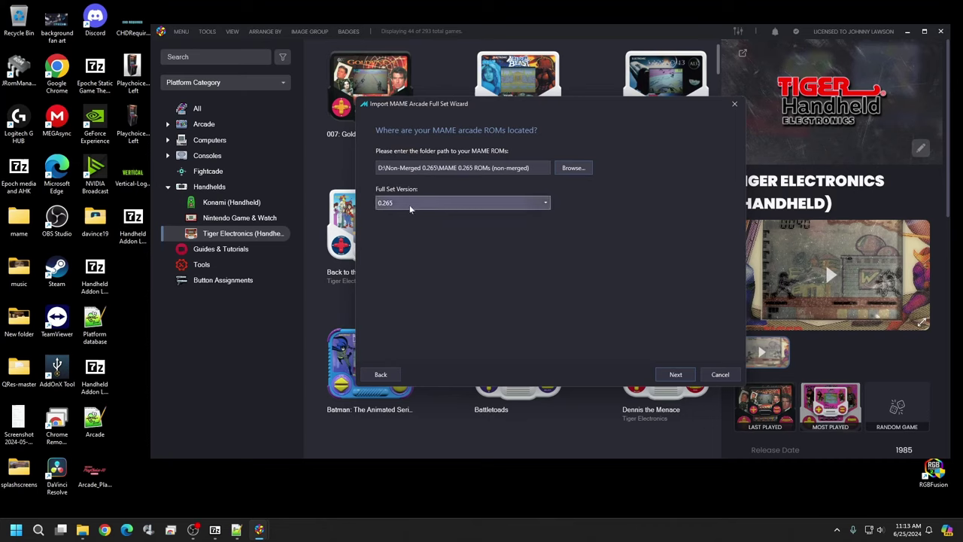
Choose full set version 0.265, have MAME installed and configured automatically, and leave the wizard without importing games.
click(545, 205)
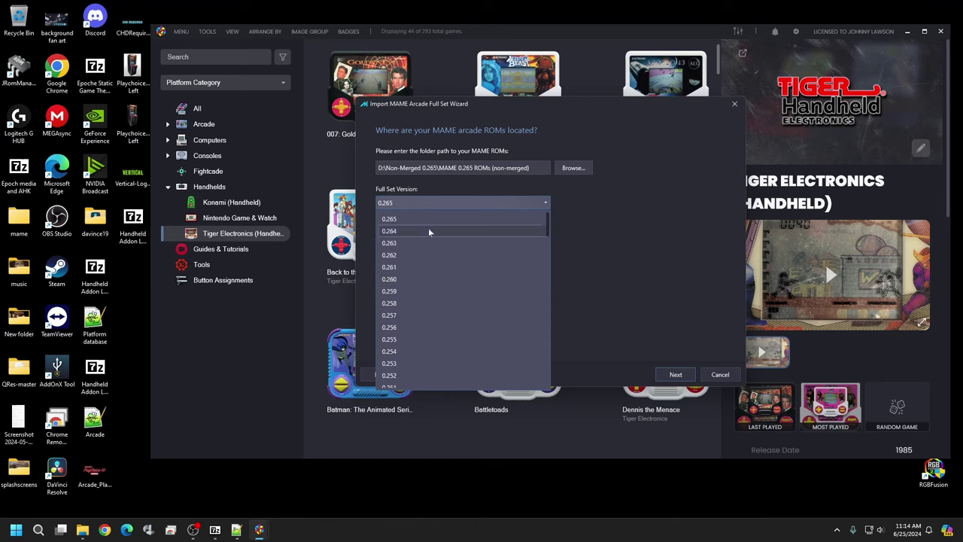
click(496, 219)
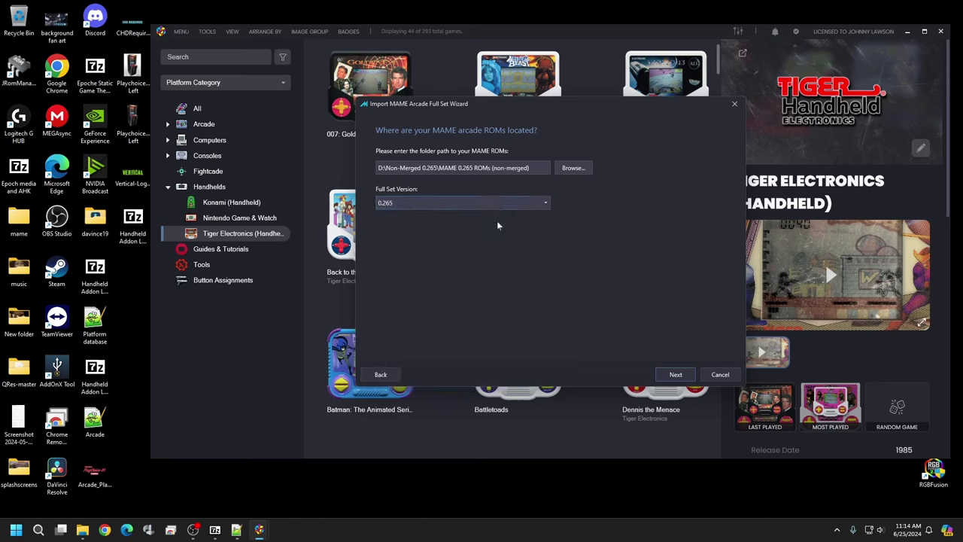
click(665, 378)
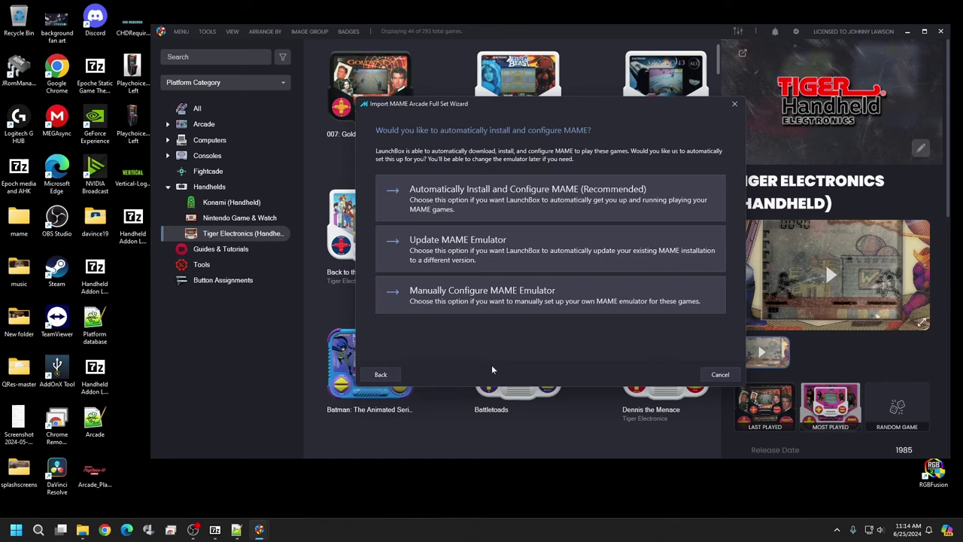
click(488, 189)
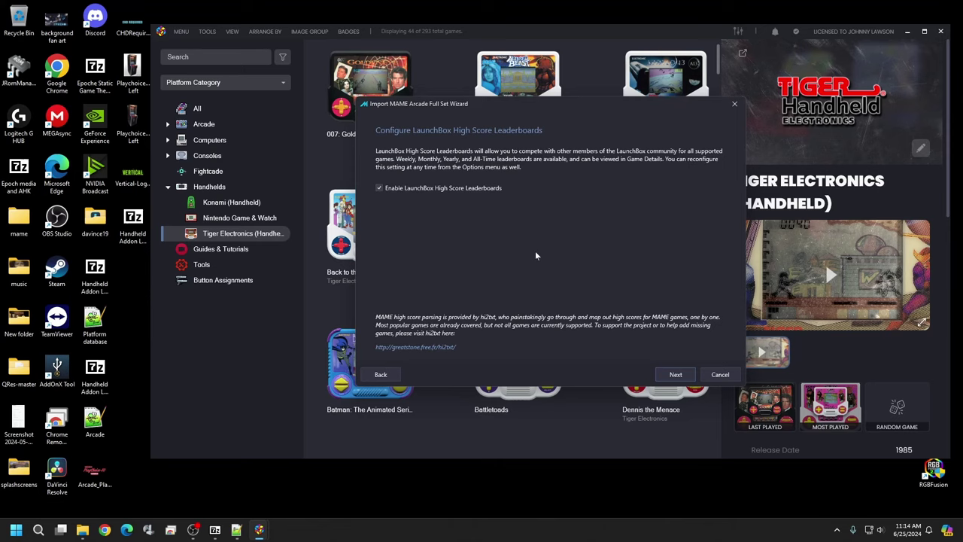
click(733, 105)
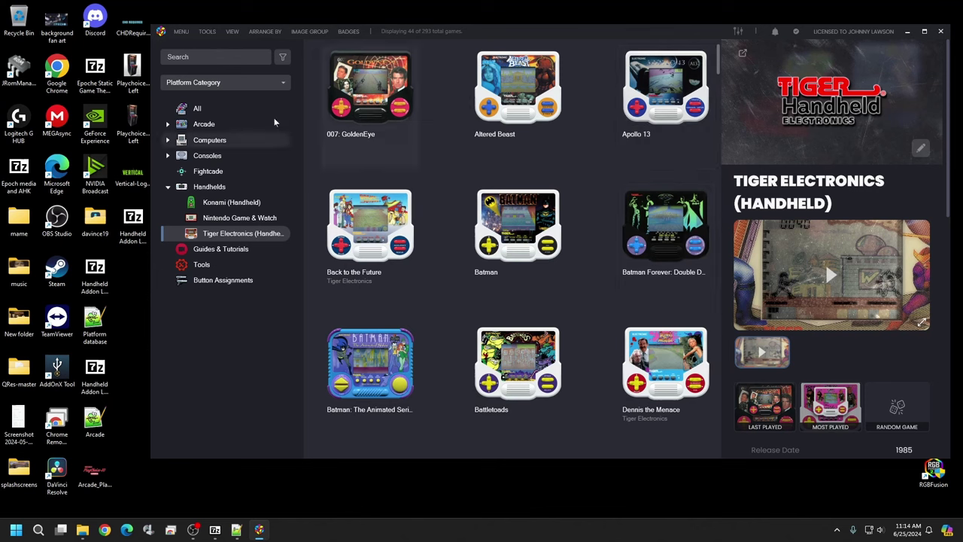
Check the application path and command-line parameters of the MAME hh 0.265 emulator, leaving its settings without changes.
click(207, 31)
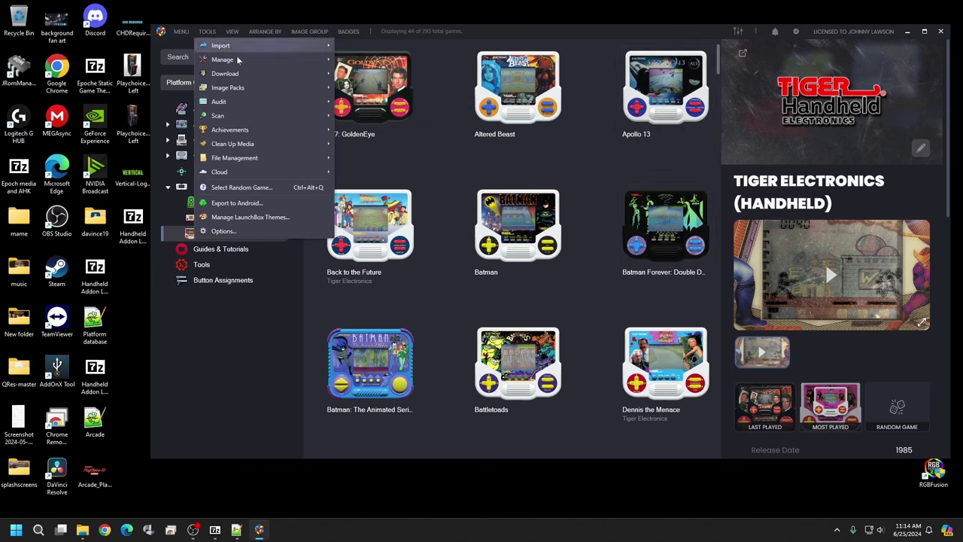
mouse_move(241, 61)
click(367, 63)
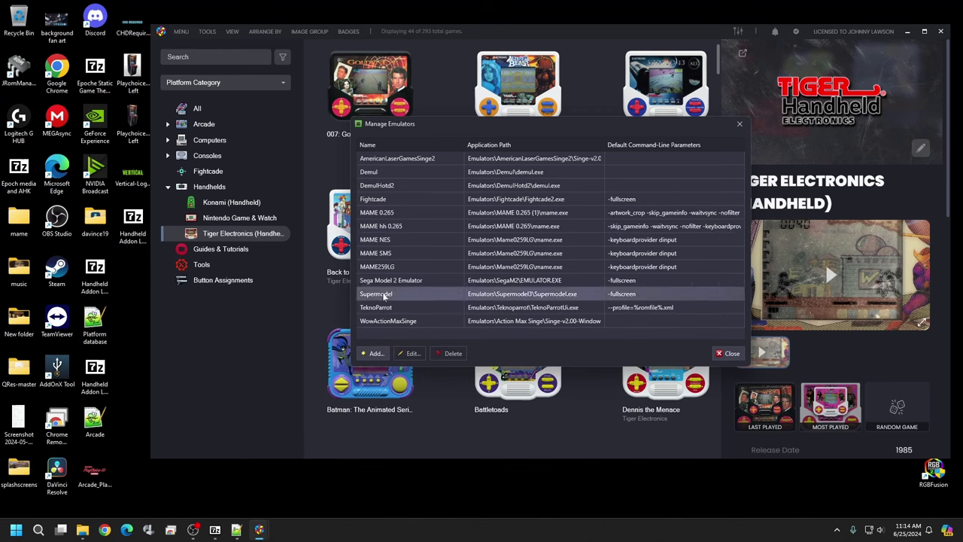
double_click(381, 225)
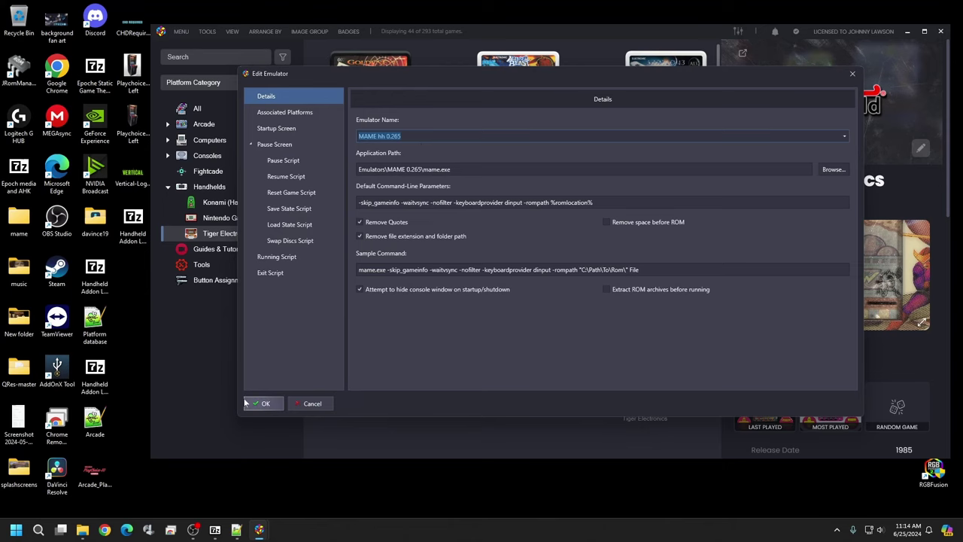
click(313, 404)
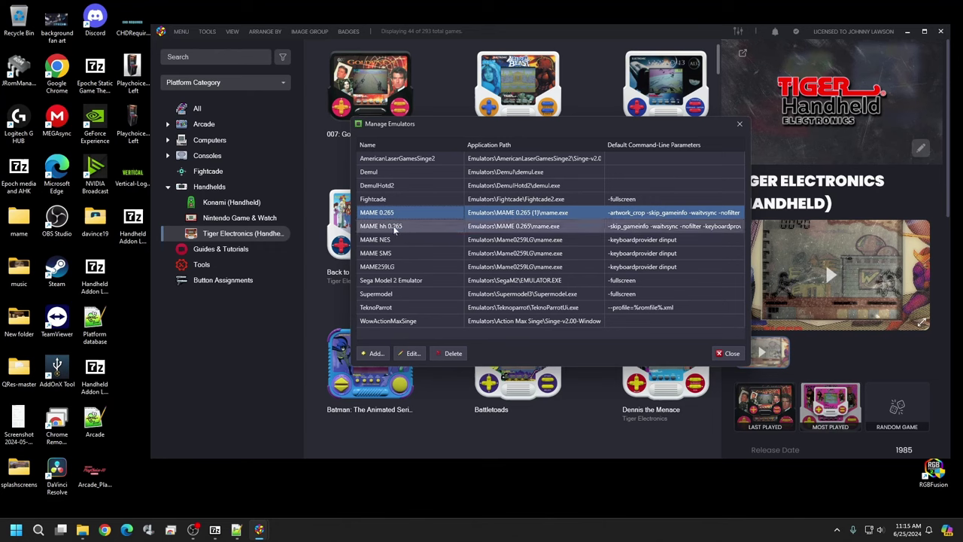
Change the name of the MAME 0.265 emulator entry to MAME 0.265 hh.
double_click(397, 214)
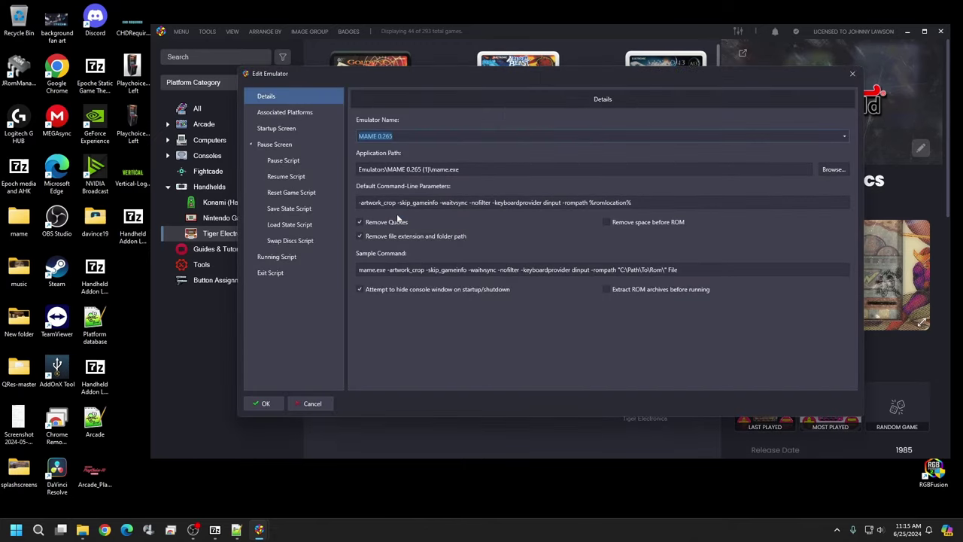
click(392, 136)
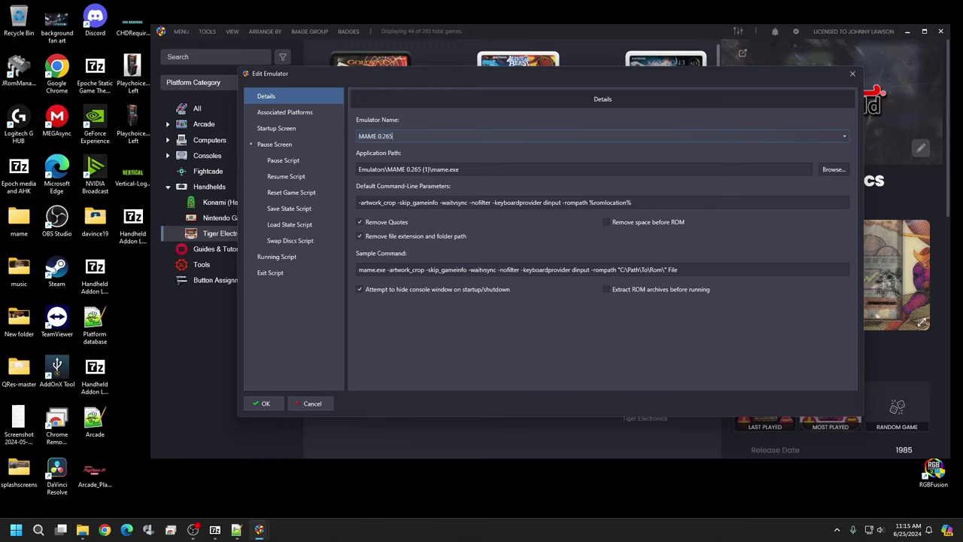
text(hh)
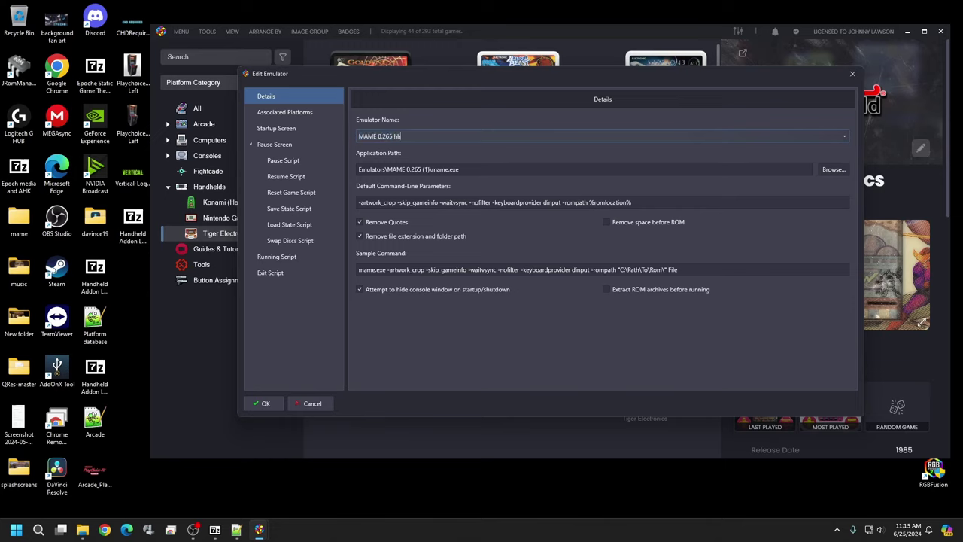
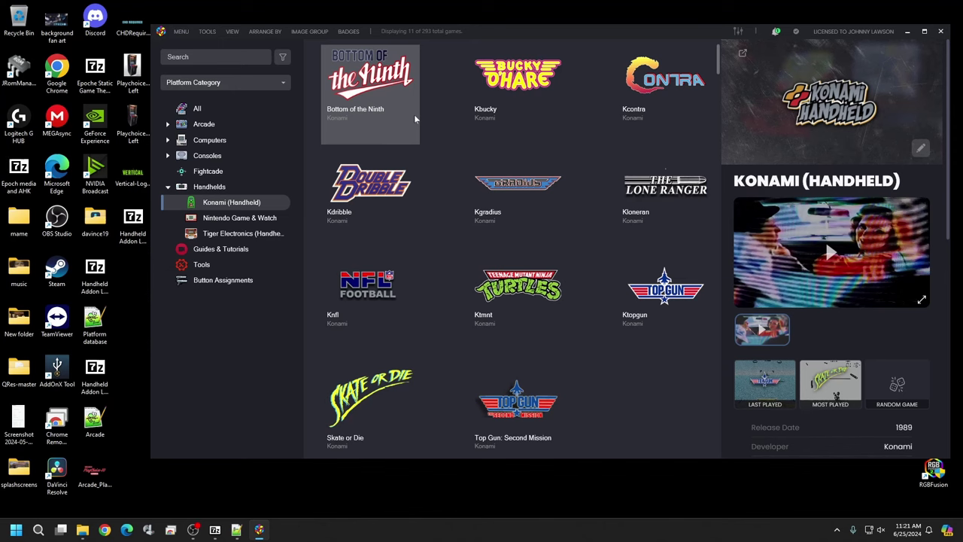
Select all Konami (Handheld) games and start copying their ROM files to a new folder, accepting the export.
click(393, 107)
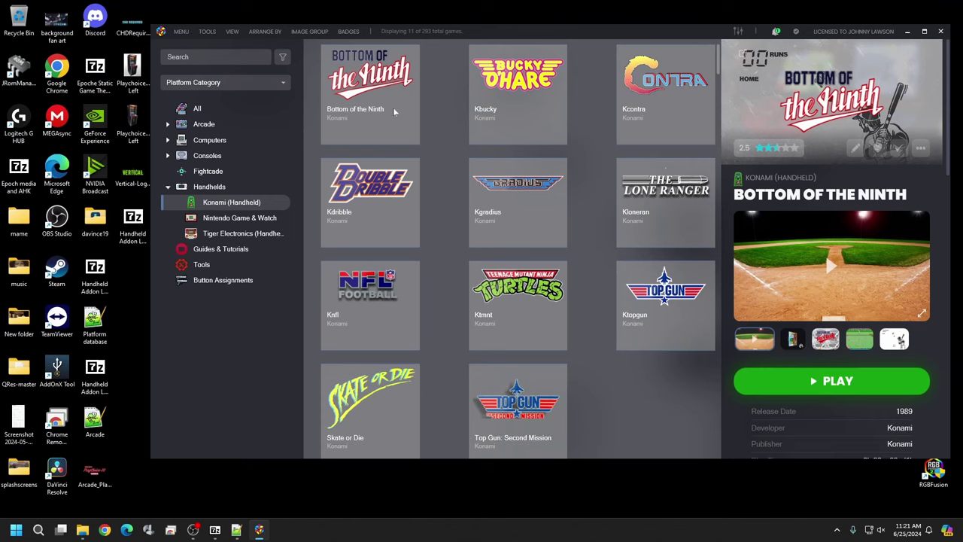
click(214, 32)
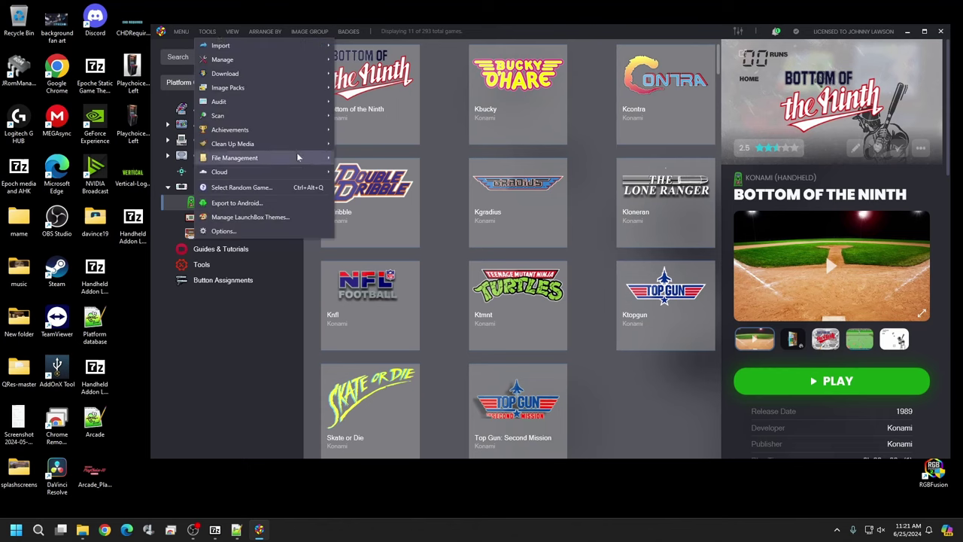
mouse_move(298, 157)
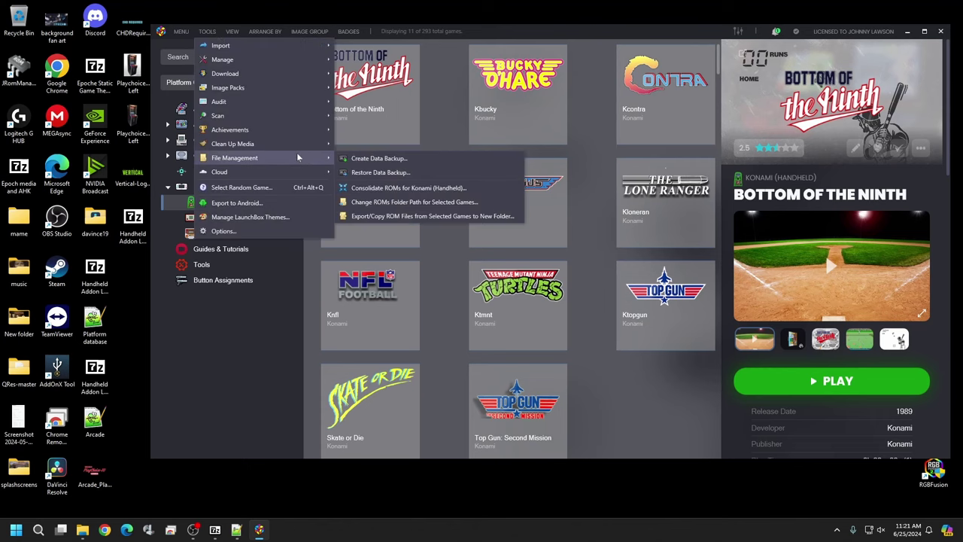
click(403, 216)
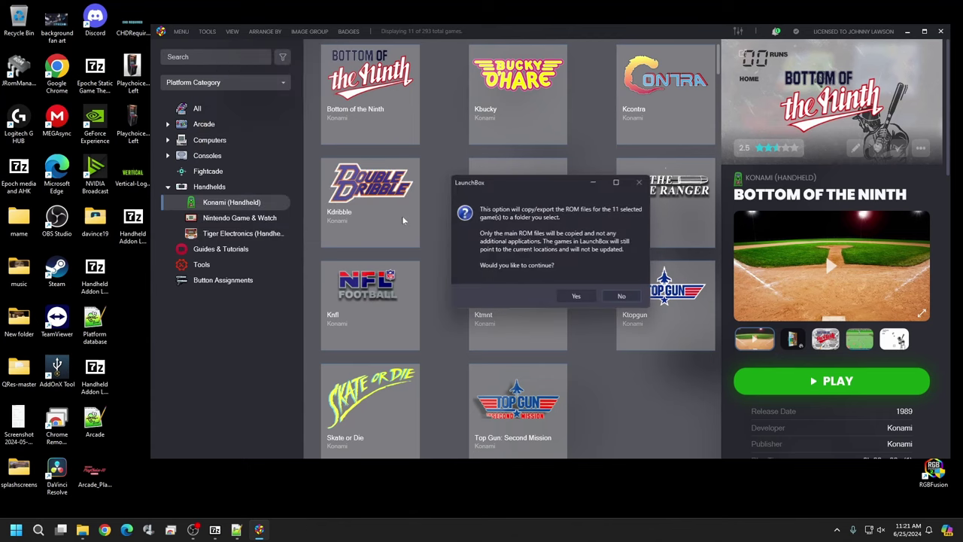
click(576, 296)
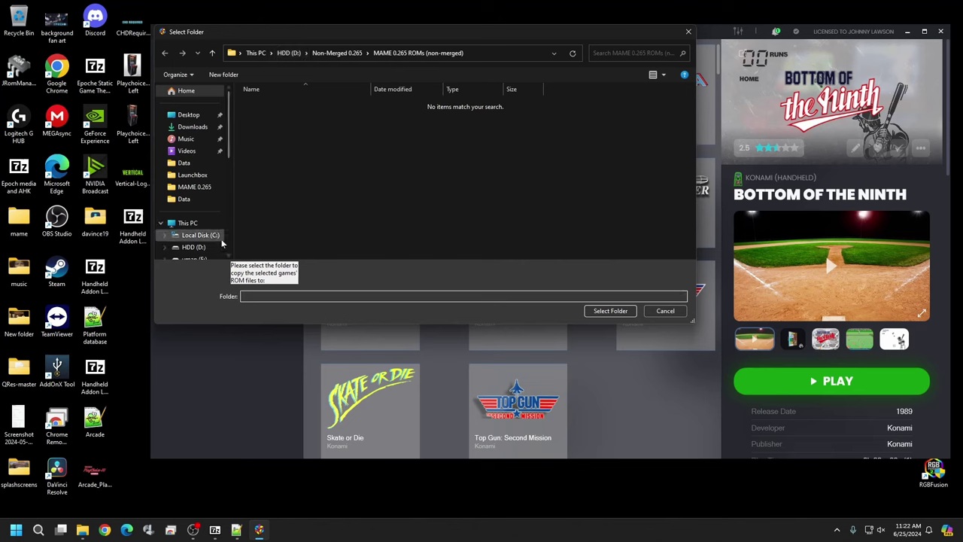
Copy the selected games' ROM files into C:\URickUnleashed\Games\Konami (Handheld).
click(198, 234)
scroll(286, 181, down, 2)
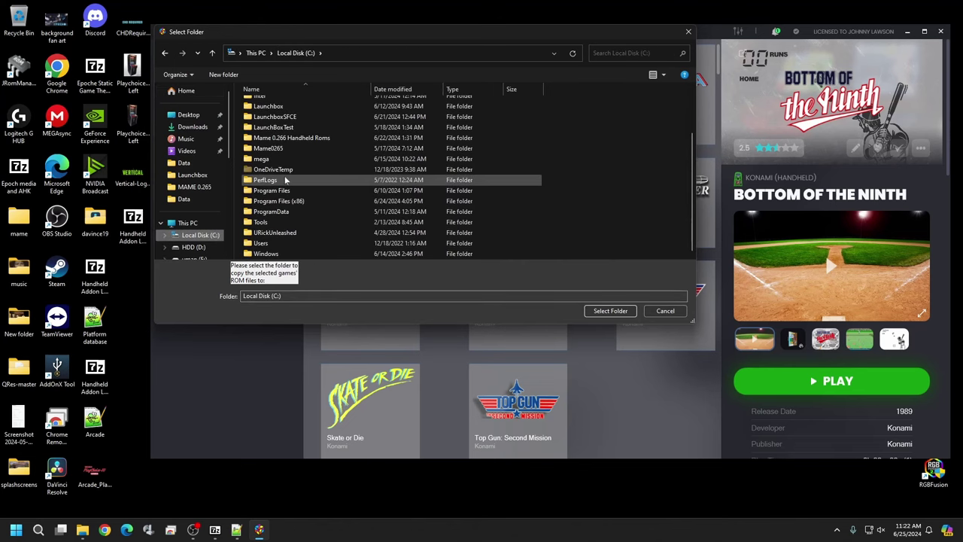
double_click(289, 232)
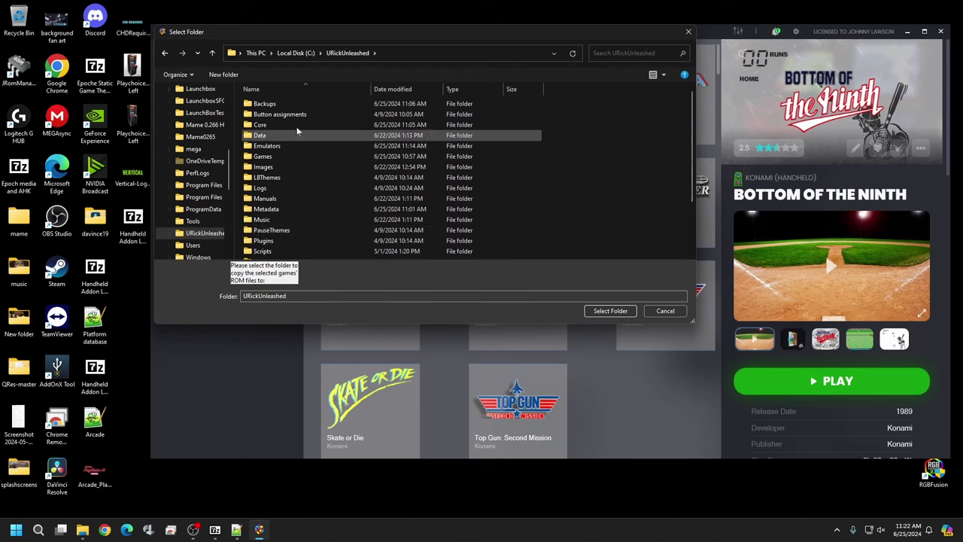
double_click(263, 157)
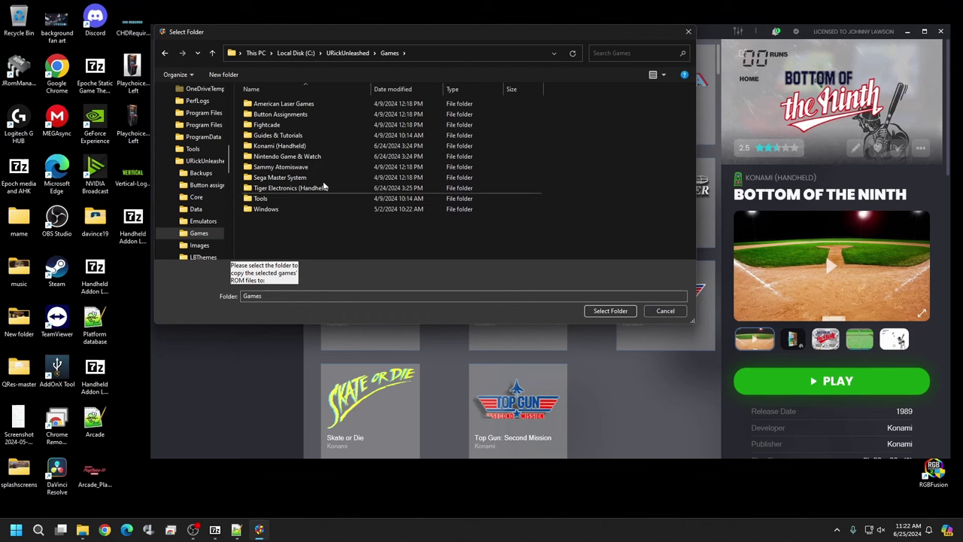
drag(475, 32, 614, 97)
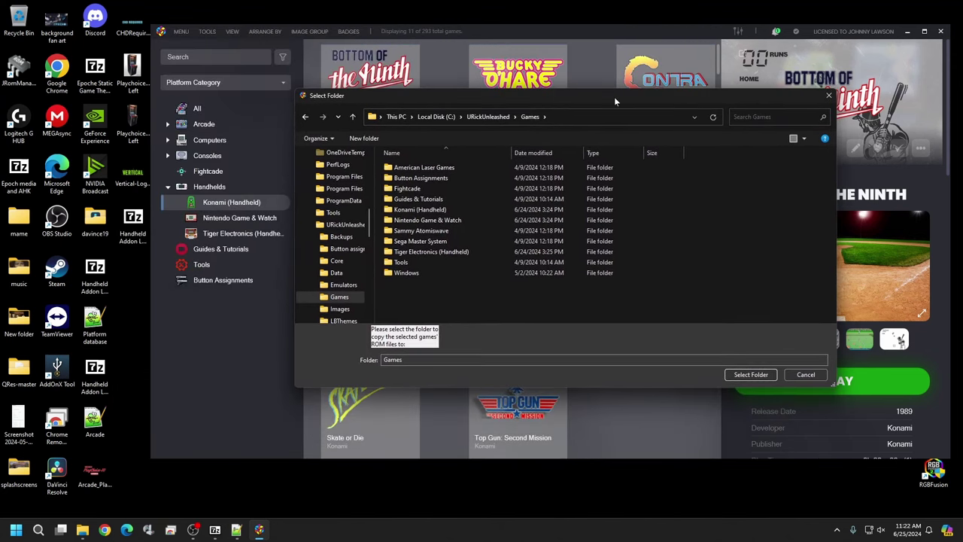
click(439, 211)
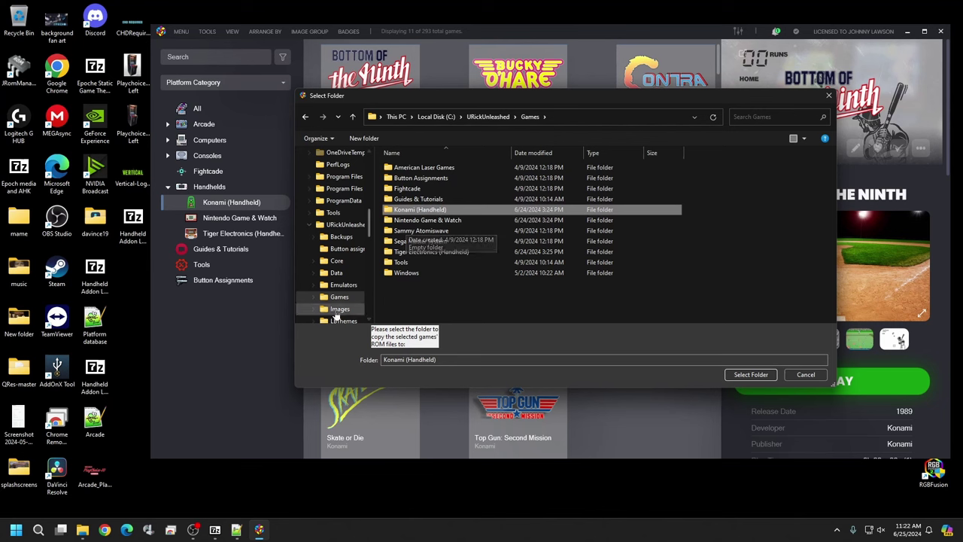
click(752, 375)
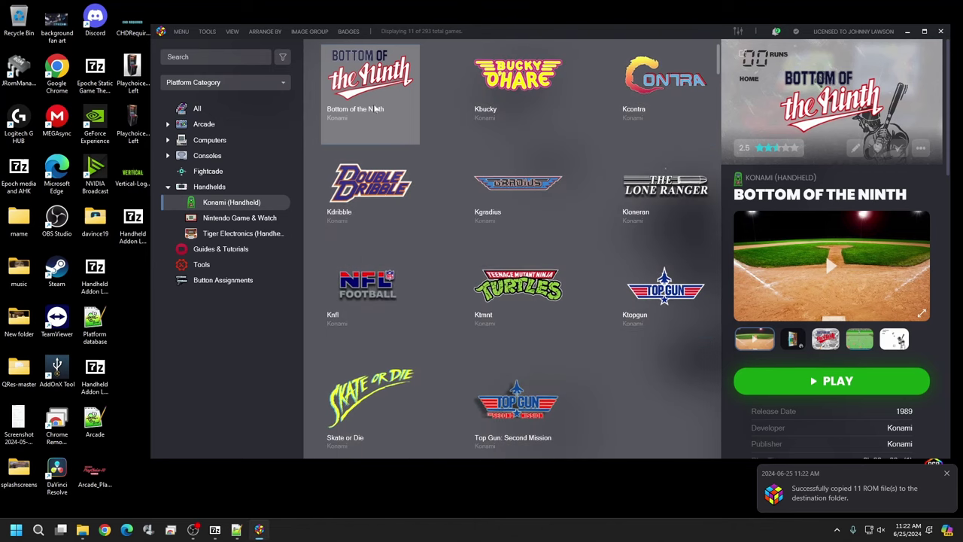
Copy the ROM files of all Nintendo Game & Watch games into C:\URickUnleashed\Games\Nintendo Game & Watch, accepting the export.
click(284, 218)
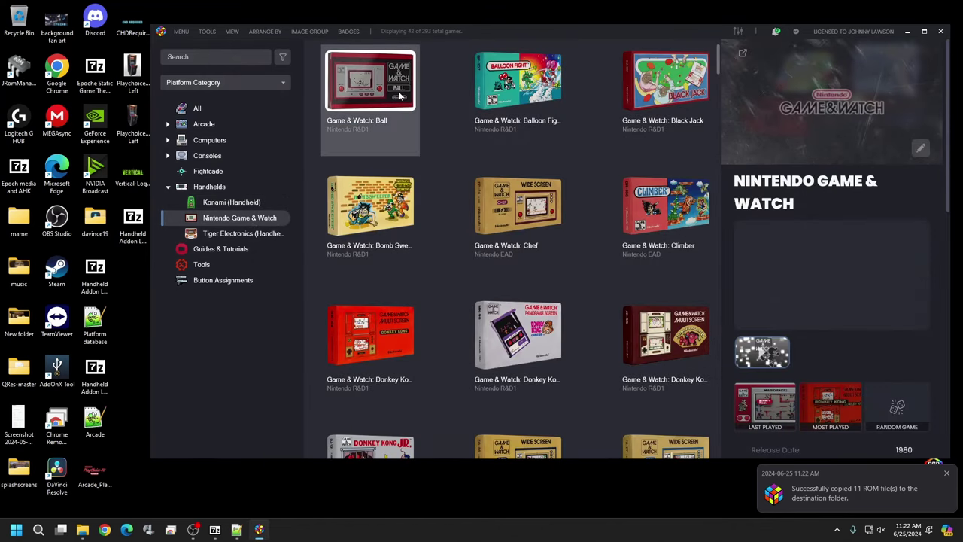
click(398, 94)
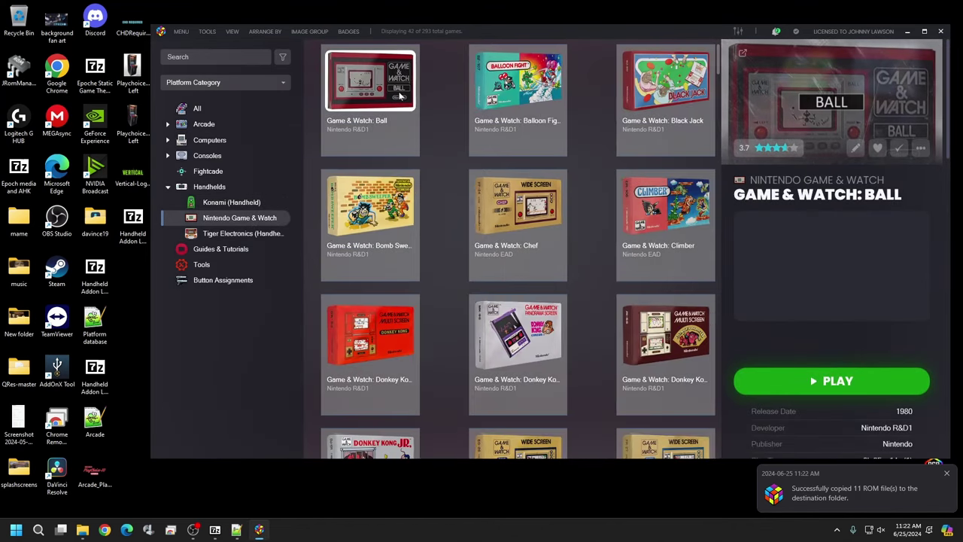
click(207, 32)
mouse_move(300, 159)
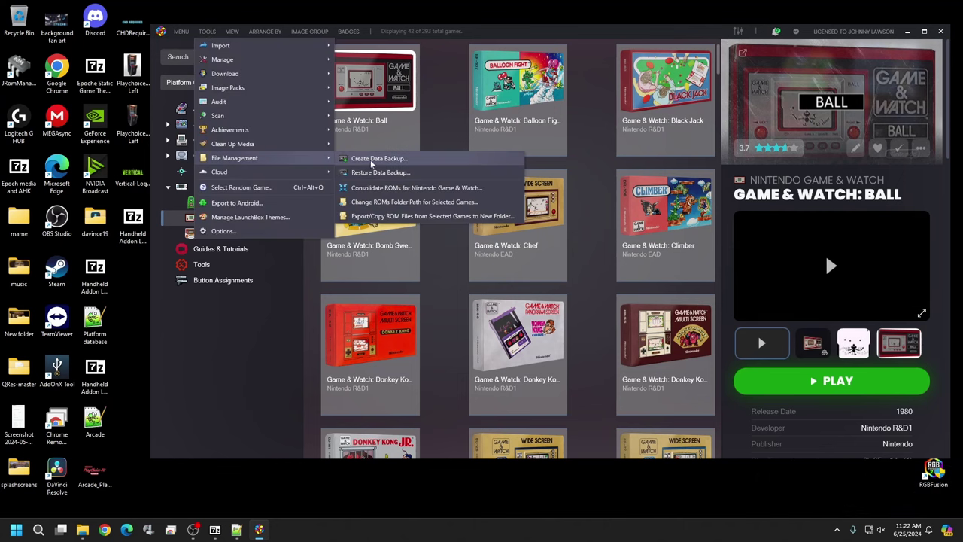
click(388, 216)
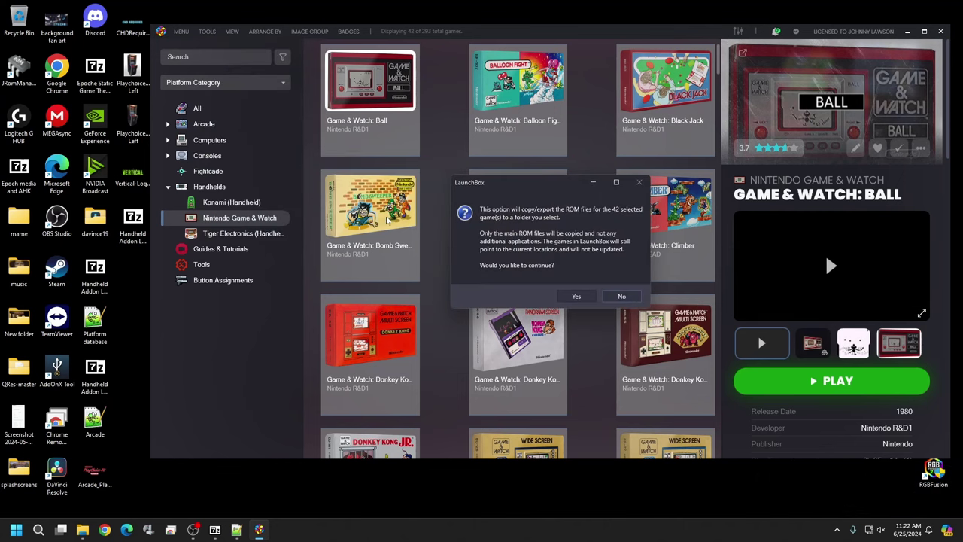
click(576, 297)
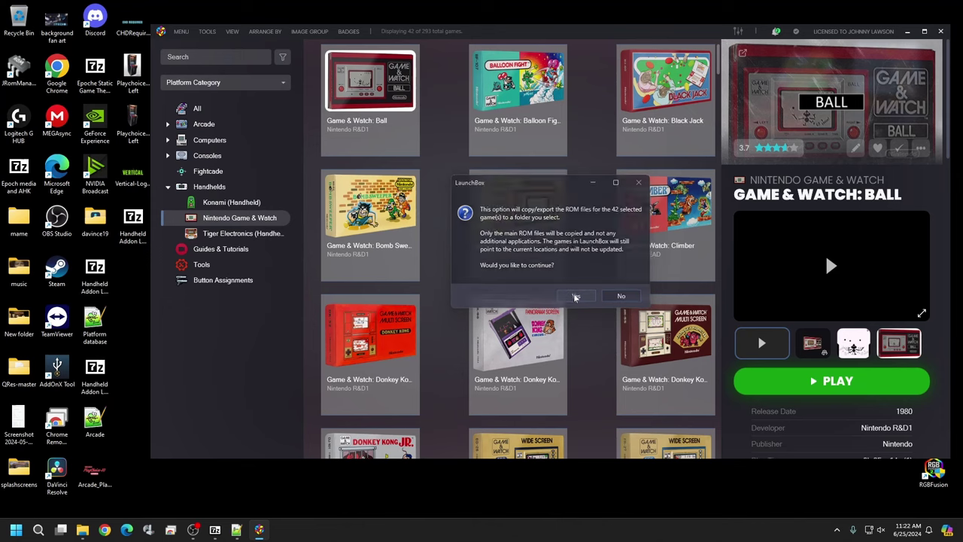
click(526, 118)
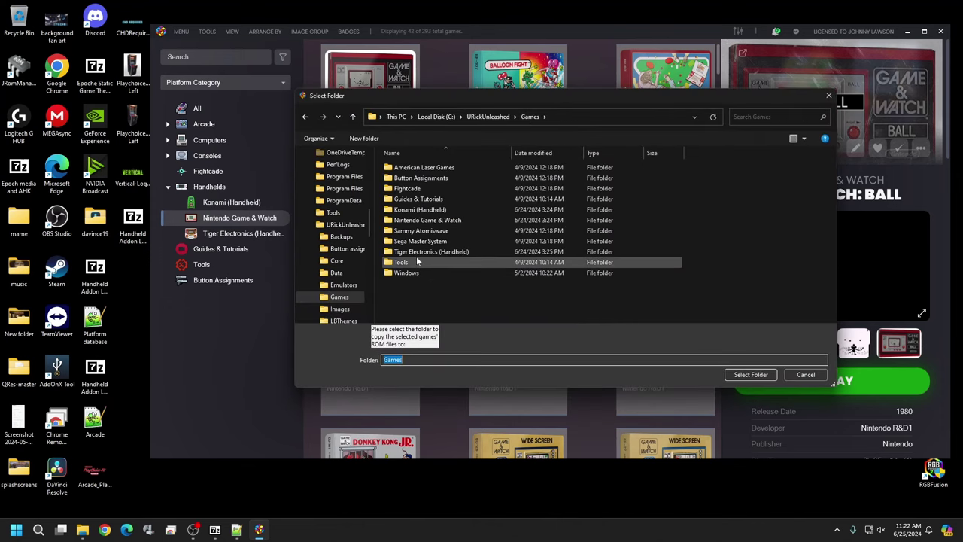
click(418, 221)
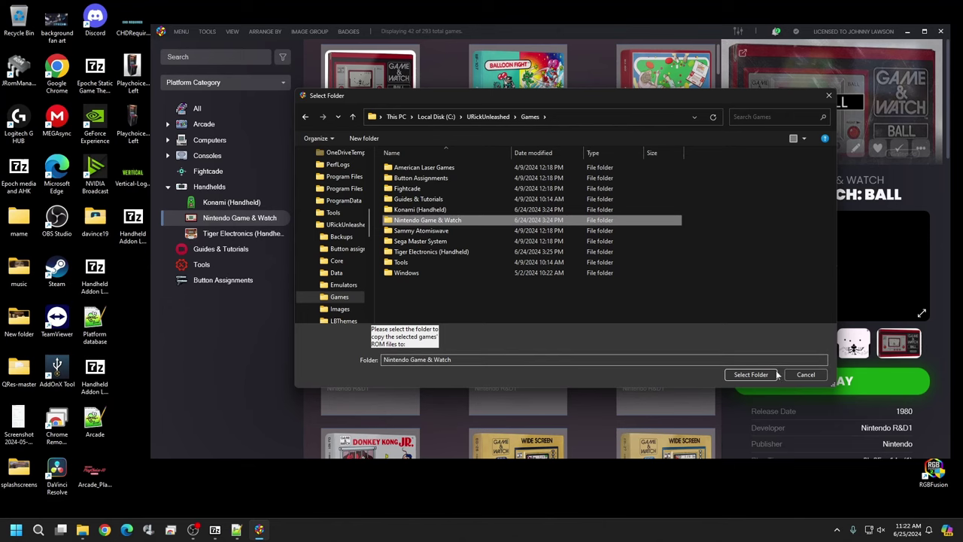
click(749, 375)
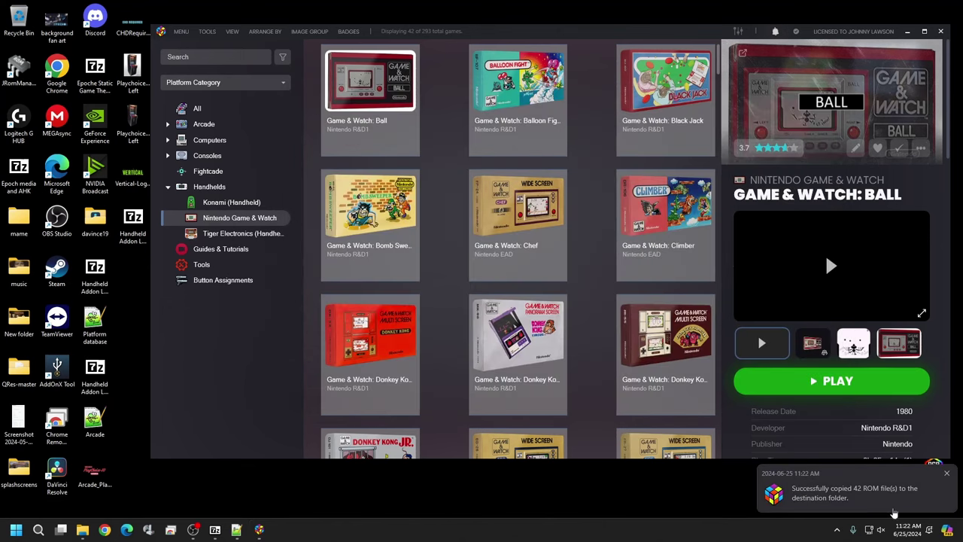
Copy the ROM files of all Tiger Electronics (Handheld) games into C:\URickUnleashed\Games\Tiger Electronics (Handheld), accepting the export.
click(238, 233)
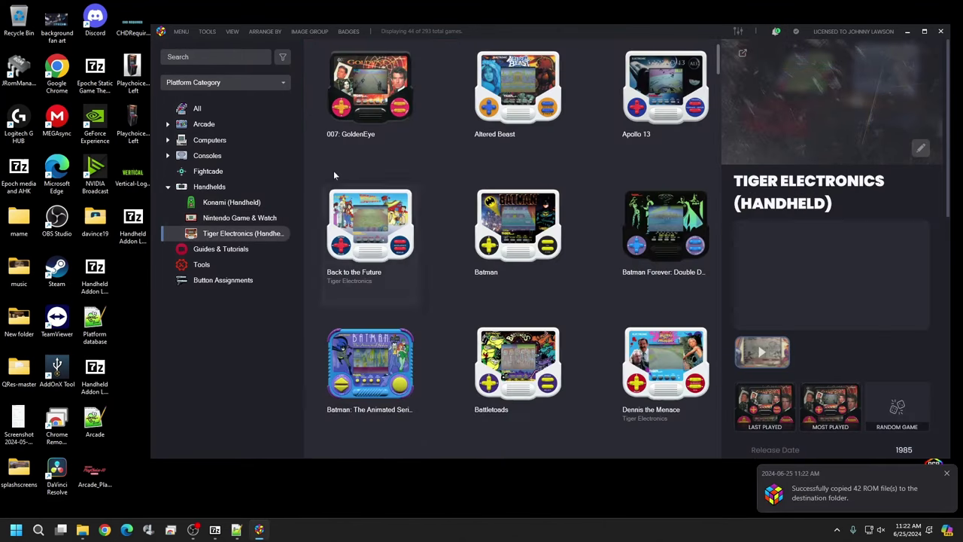
click(341, 133)
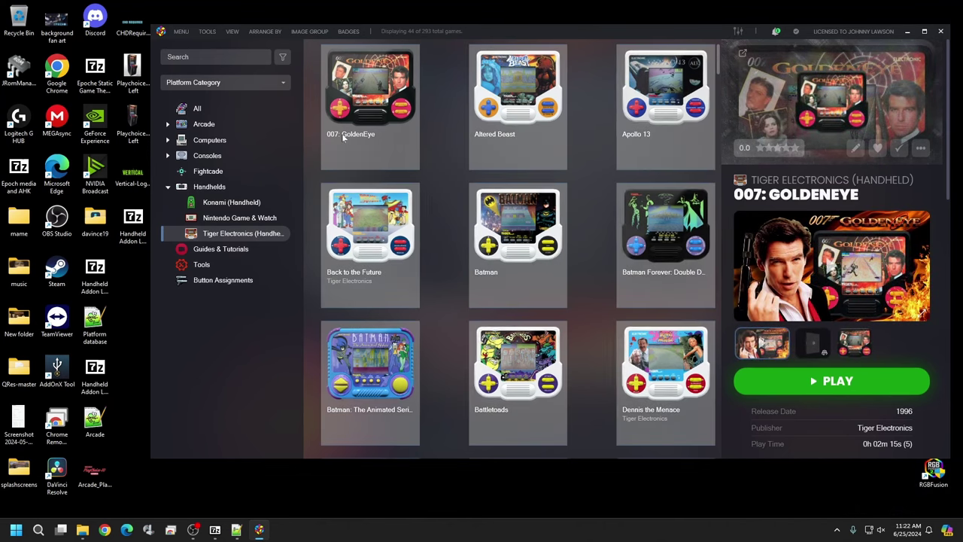
click(204, 33)
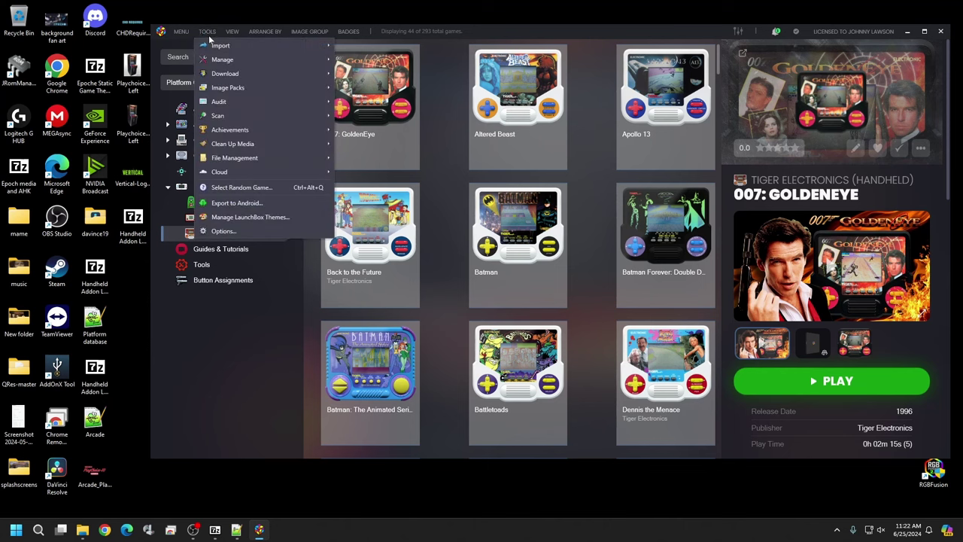
mouse_move(288, 158)
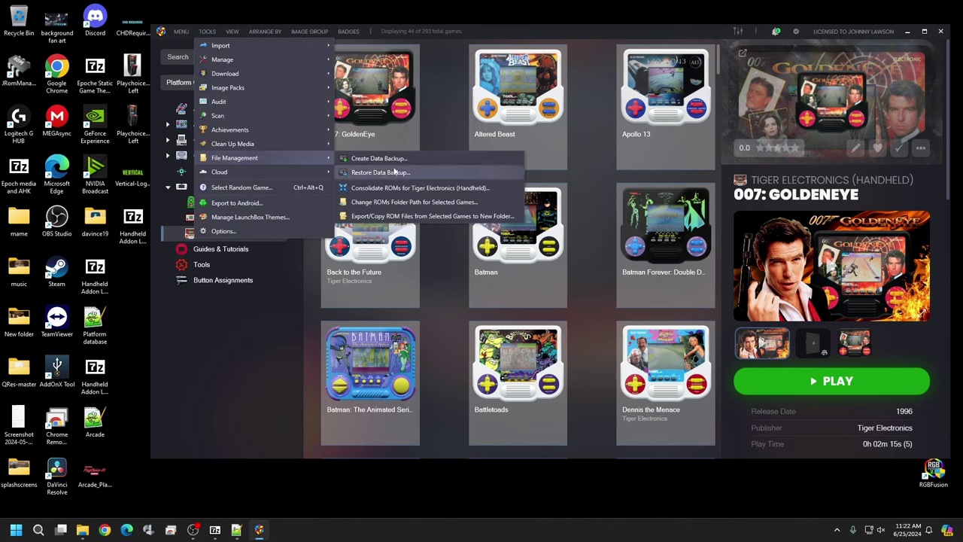
click(391, 216)
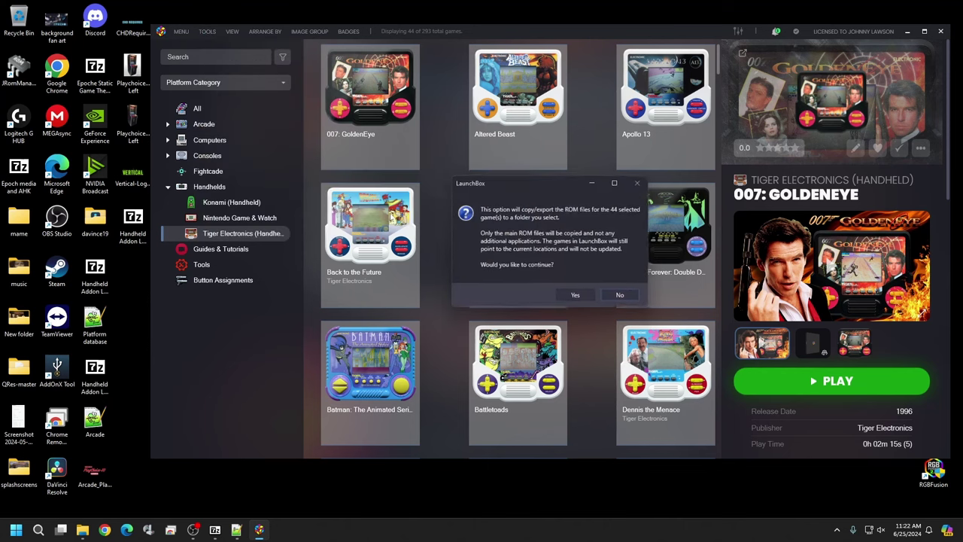
click(578, 296)
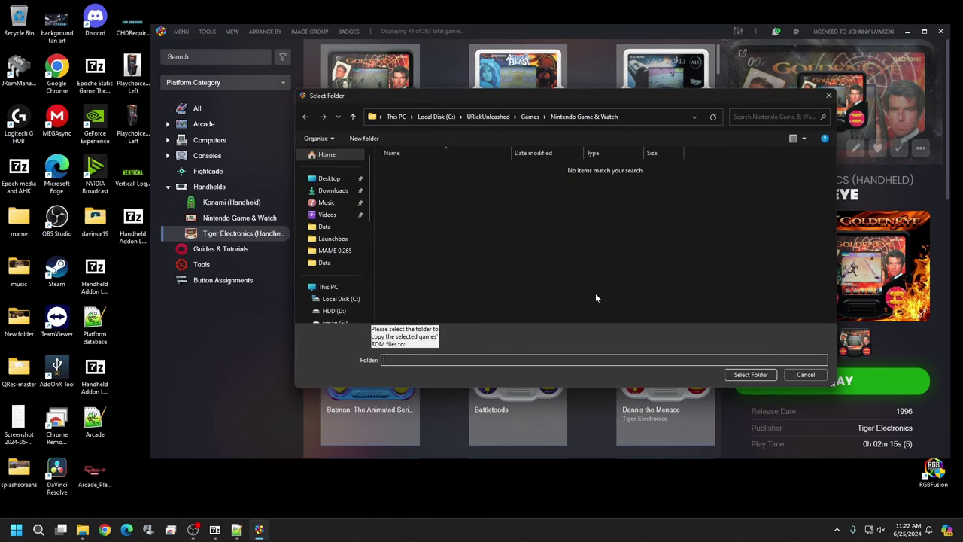
click(529, 116)
click(443, 252)
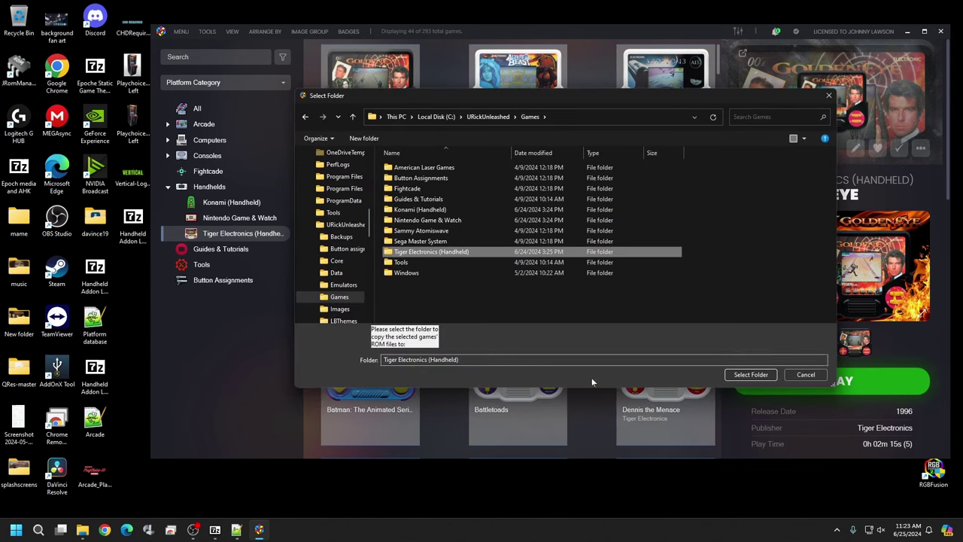
click(760, 375)
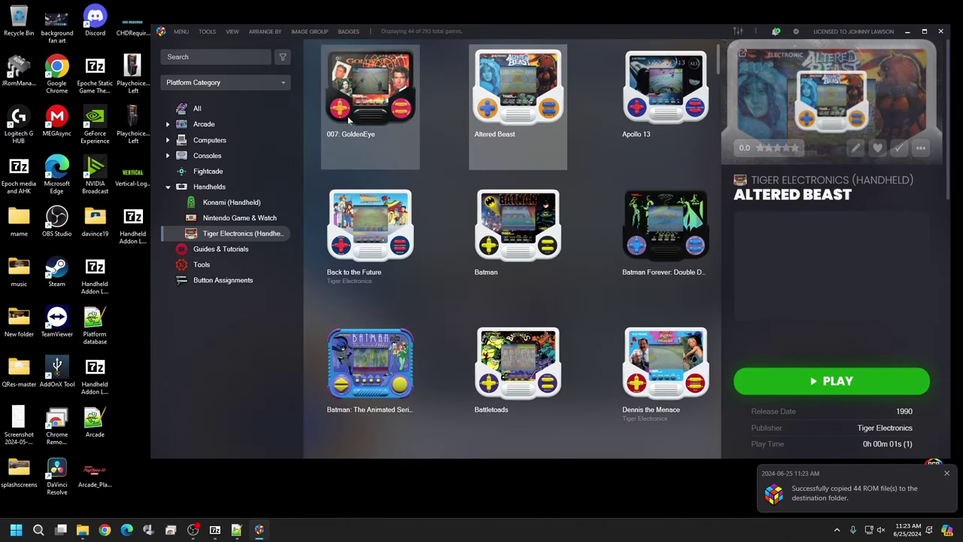
Check the ROM file path in the launching settings of 007: GoldenEye, closing the game editor without changes.
click(406, 111)
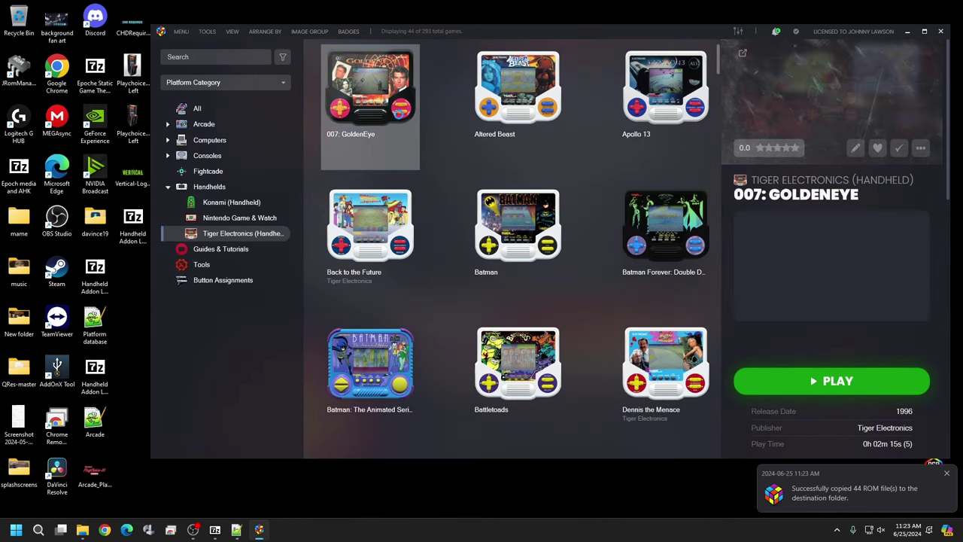
right_click(399, 124)
mouse_move(509, 191)
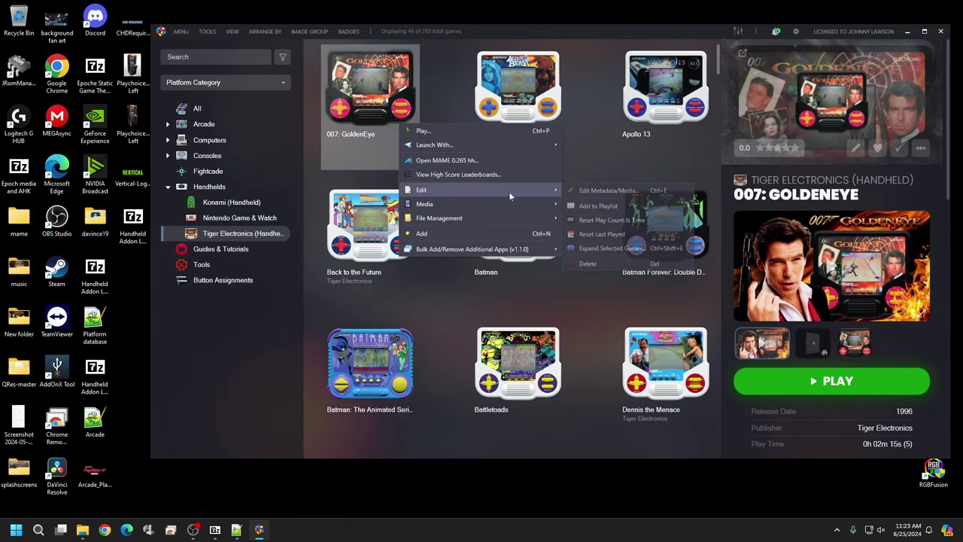
click(608, 190)
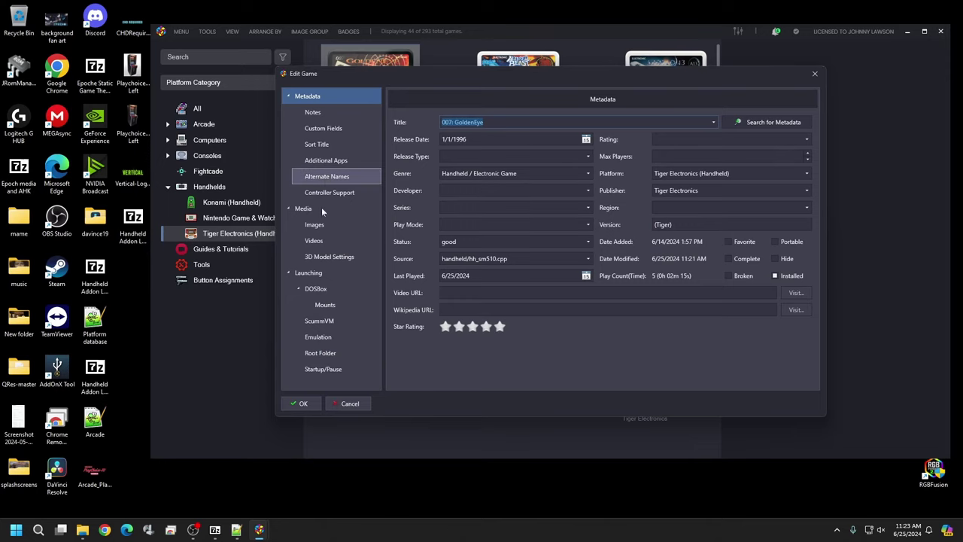
click(308, 272)
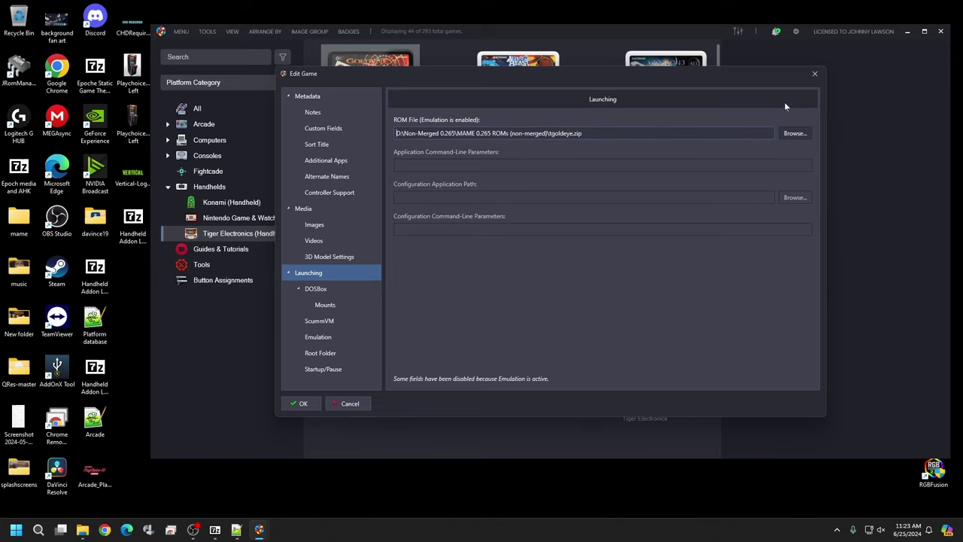
click(815, 73)
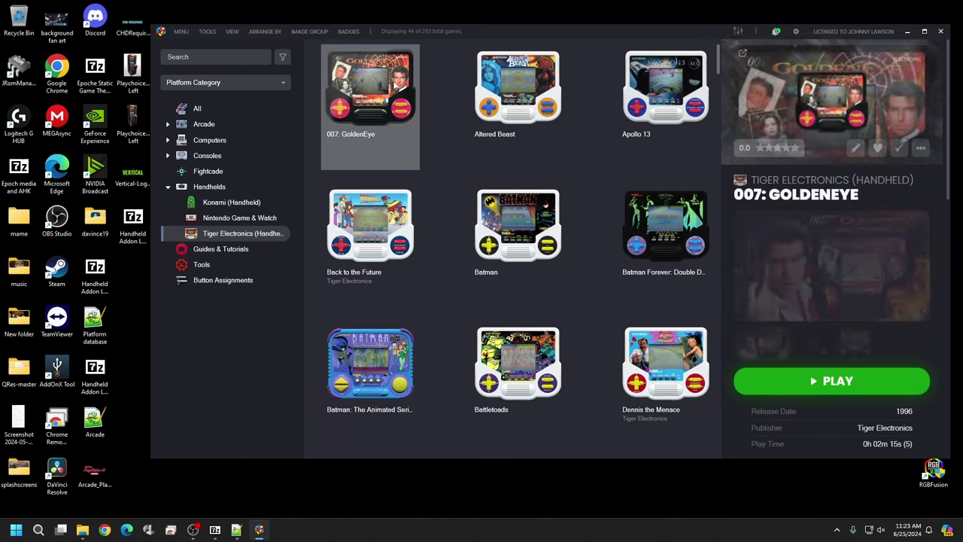
Change the ROMs folder path of all Tiger Electronics (Handheld) games to C:\URickUnleashed\Games\Tiger Electronics (Handheld).
key(ctrl+a)
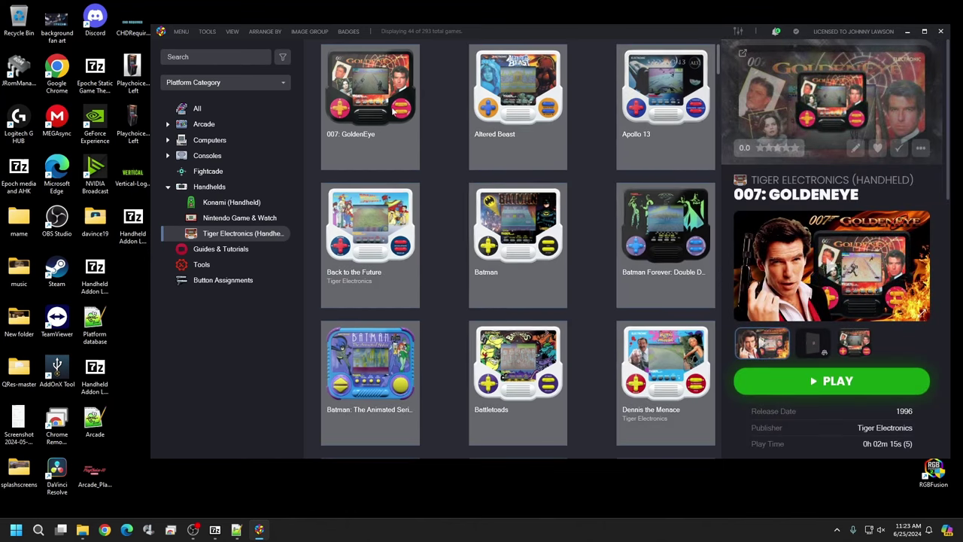
right_click(391, 110)
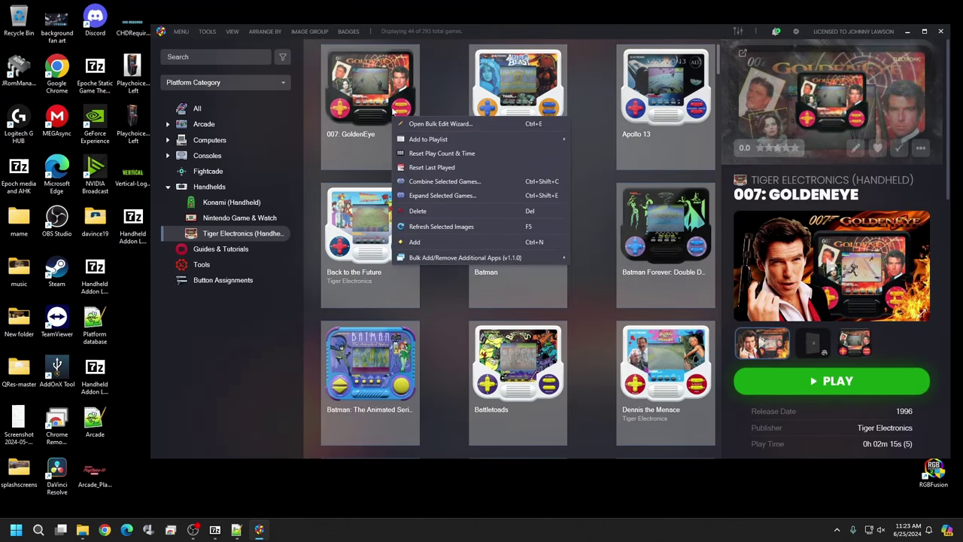
click(207, 31)
mouse_move(271, 157)
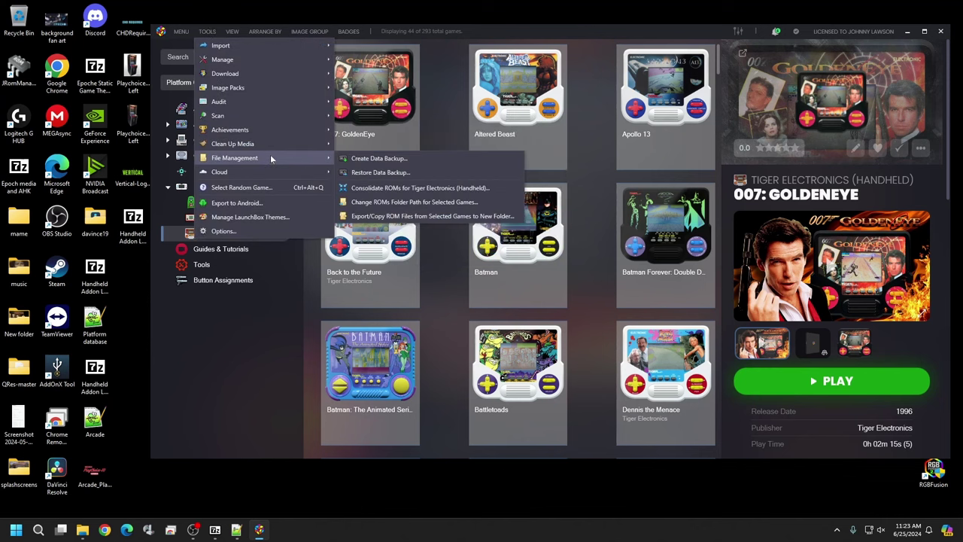
click(404, 202)
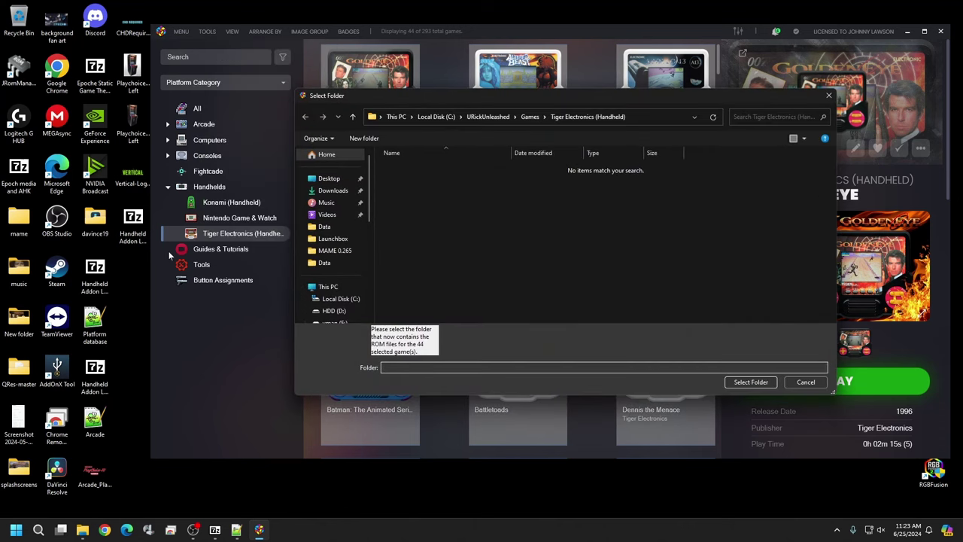
click(529, 117)
double_click(441, 254)
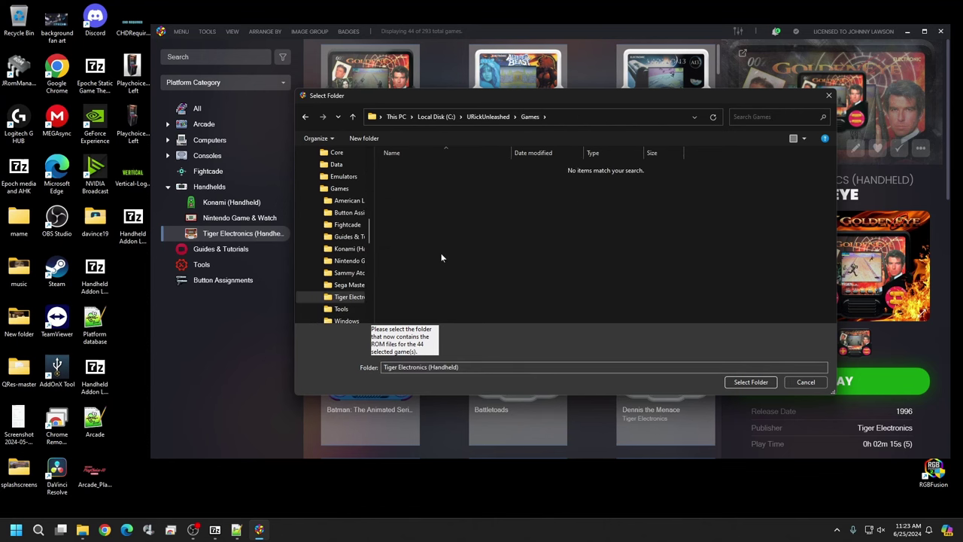
click(752, 382)
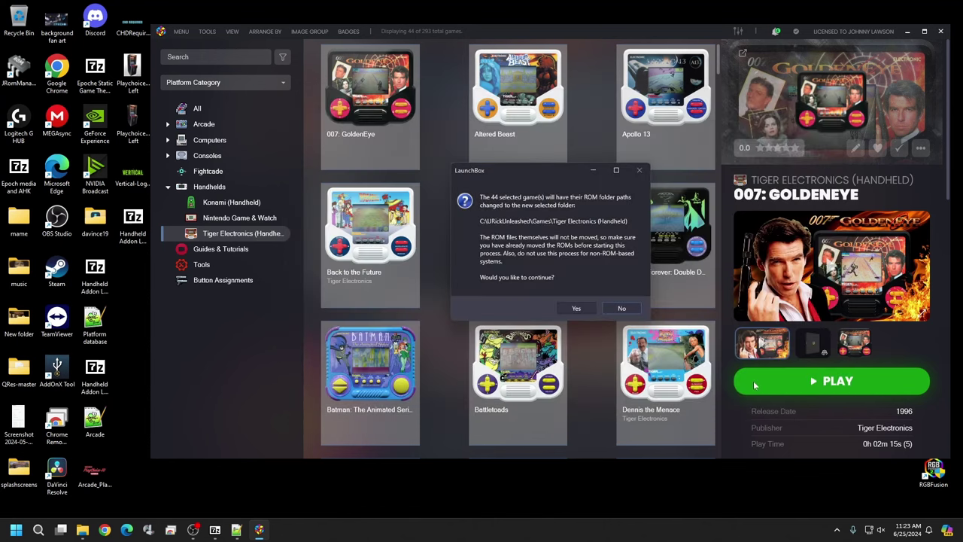
click(592, 309)
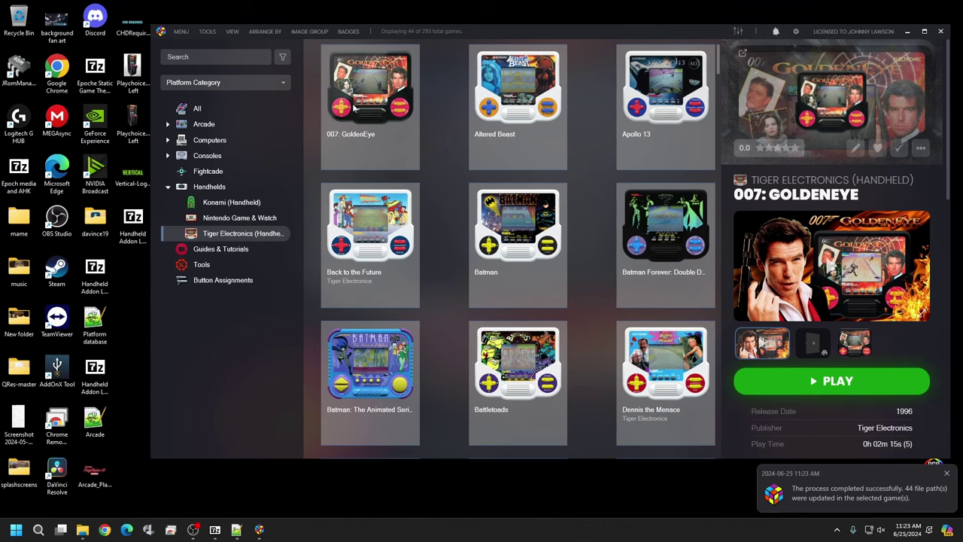
Check the emulator assignment and the ROM file path of 007: GoldenEye in the game editor, then close it.
right_click(370, 122)
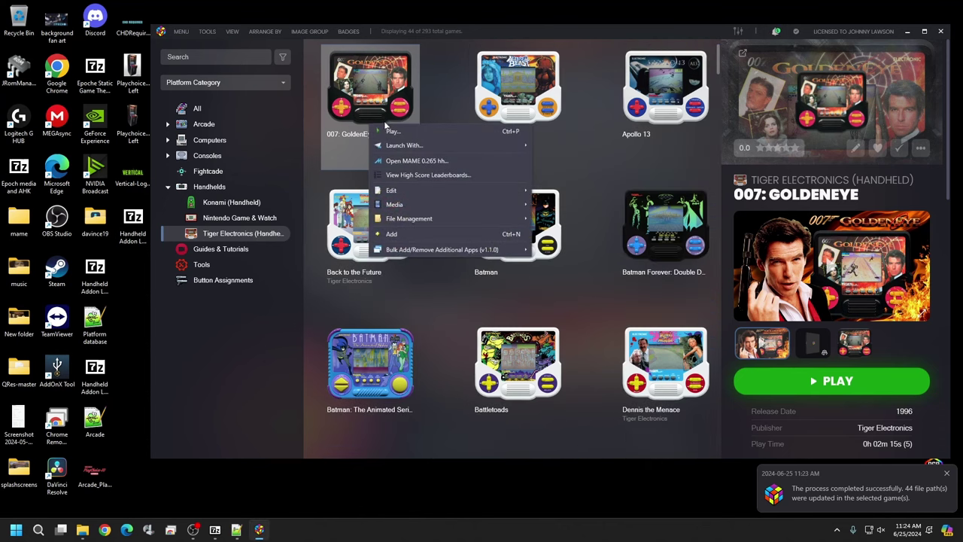
mouse_move(479, 187)
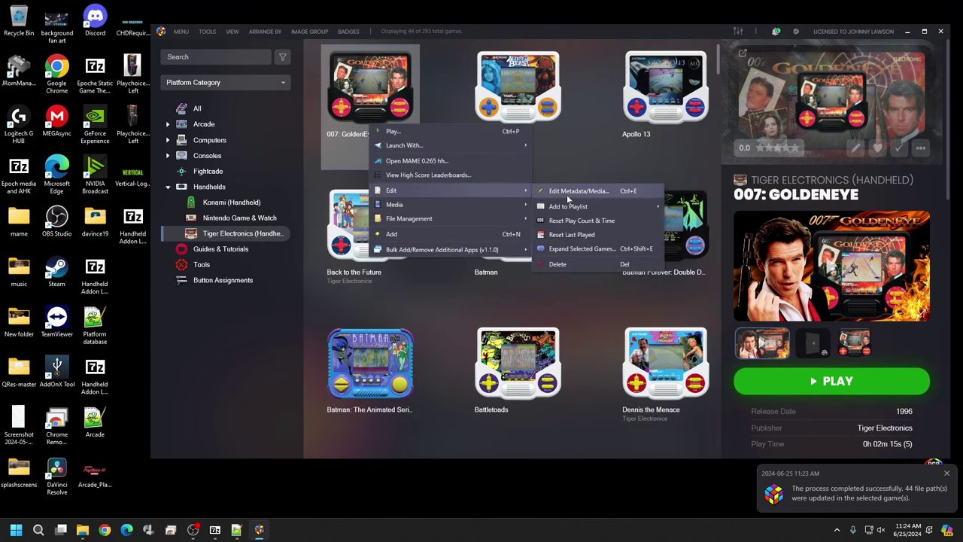
click(571, 191)
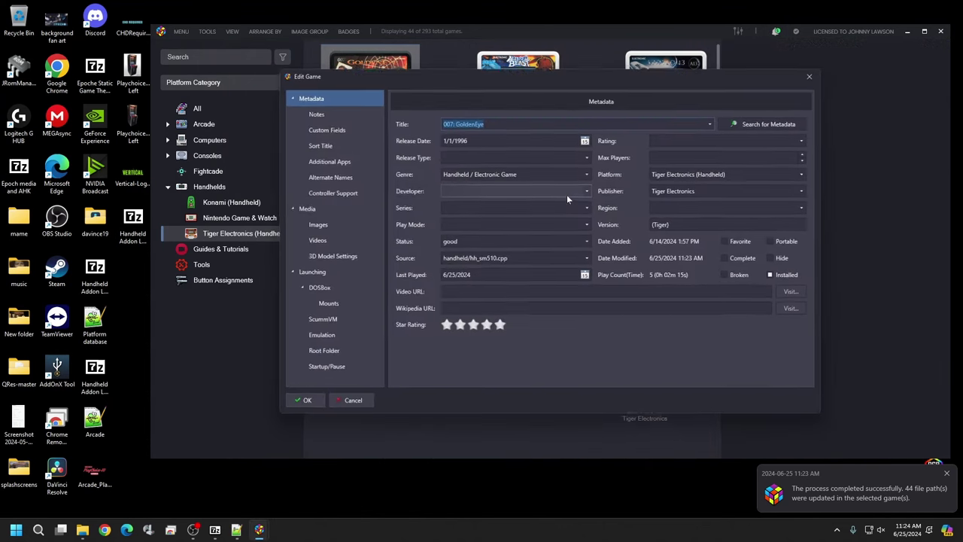
click(338, 336)
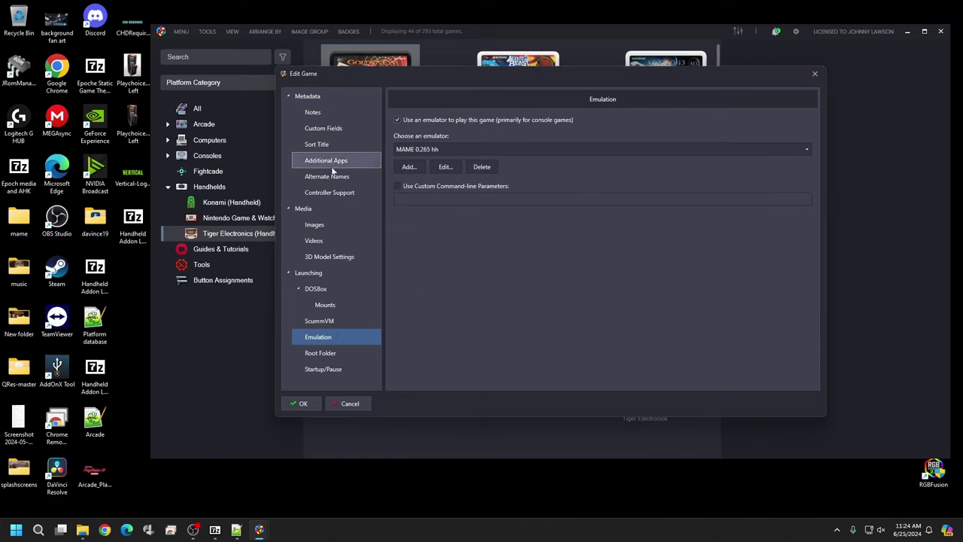
click(336, 273)
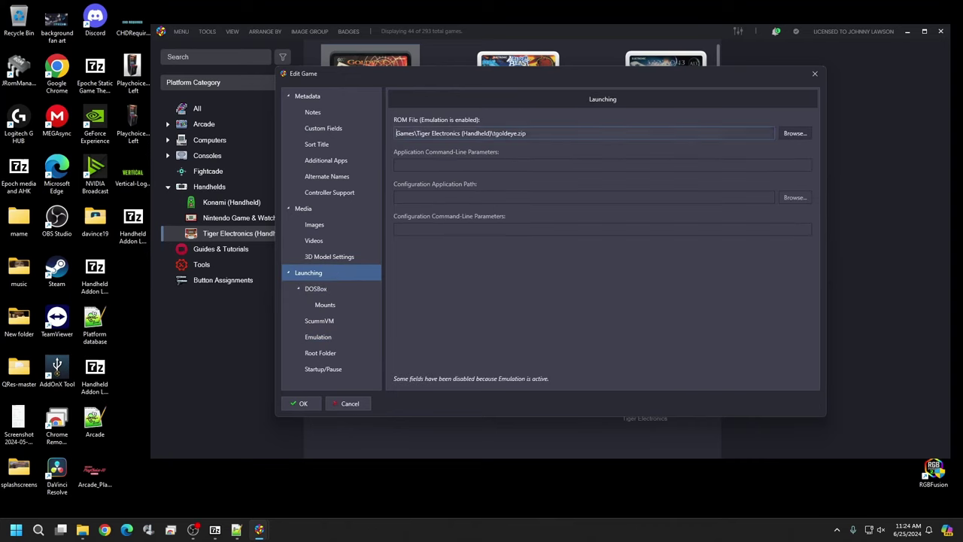
click(299, 403)
Change the ROMs folder path of all Nintendo Game & Watch games to C:\URickUnleashed\Games\Nintendo Game & Watch and accept the change.
click(261, 218)
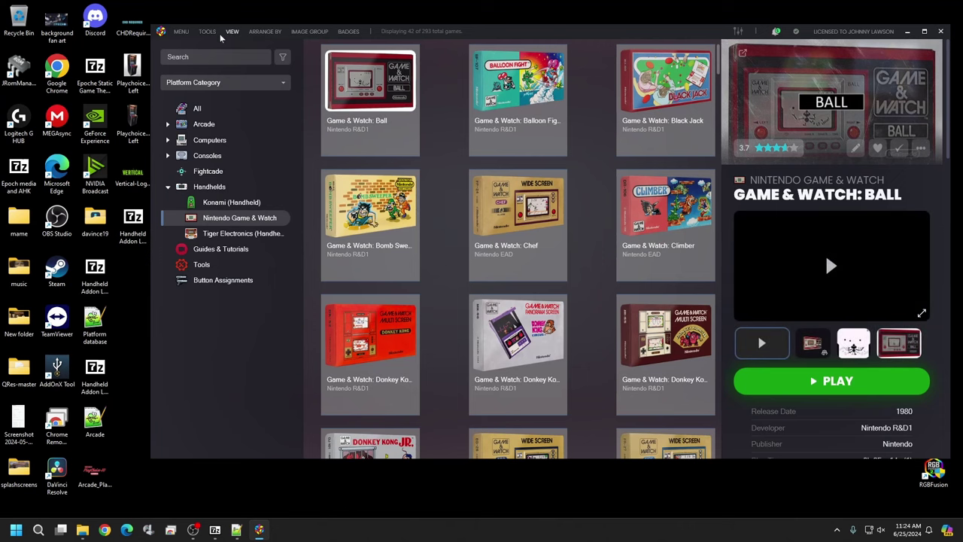
click(213, 33)
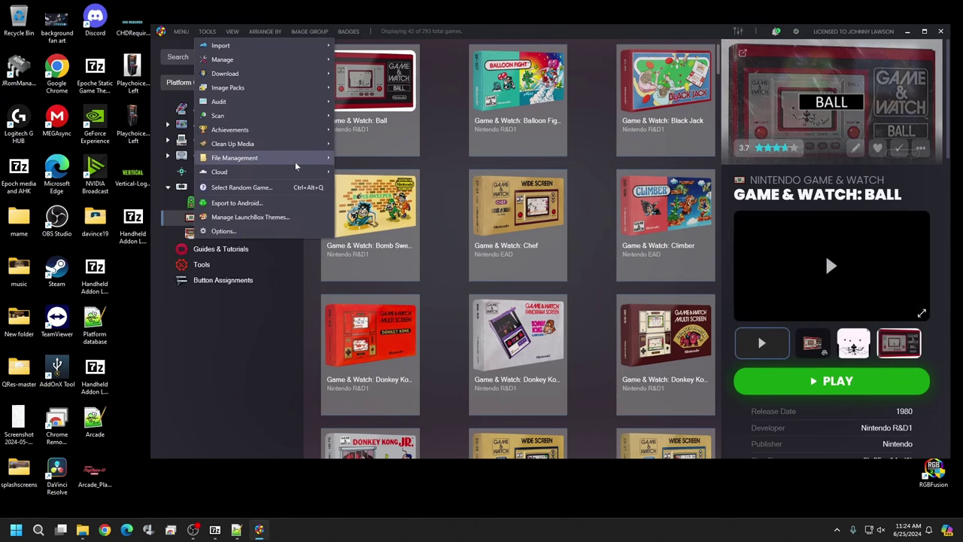
mouse_move(294, 162)
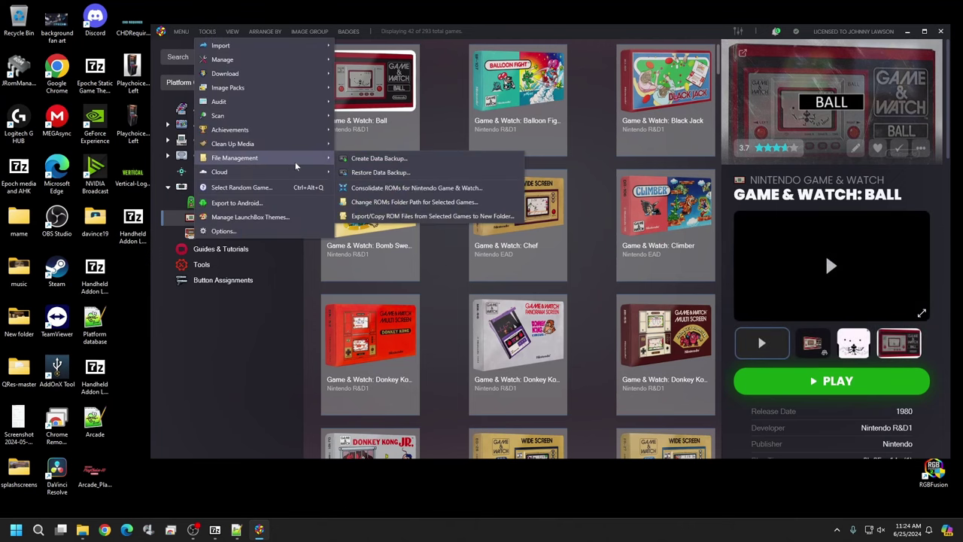
click(382, 215)
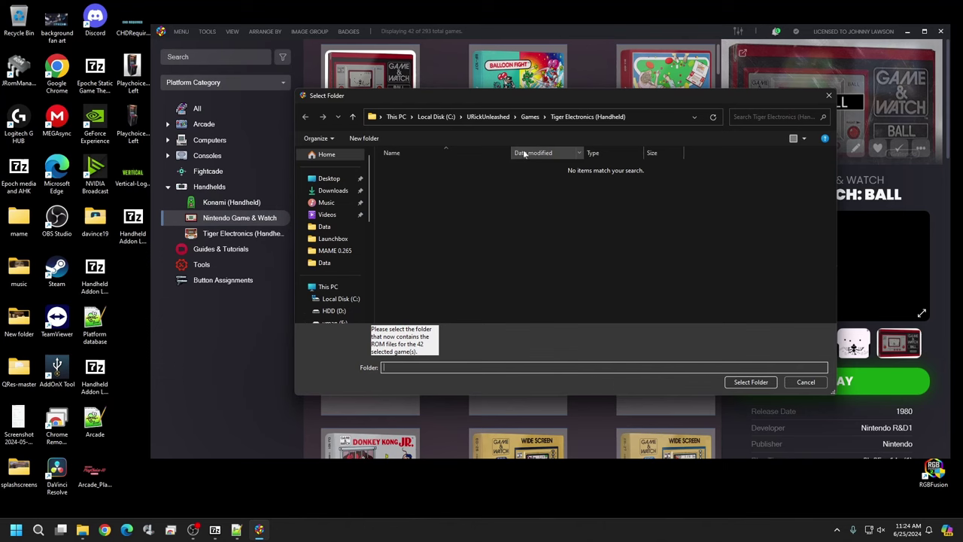
click(528, 117)
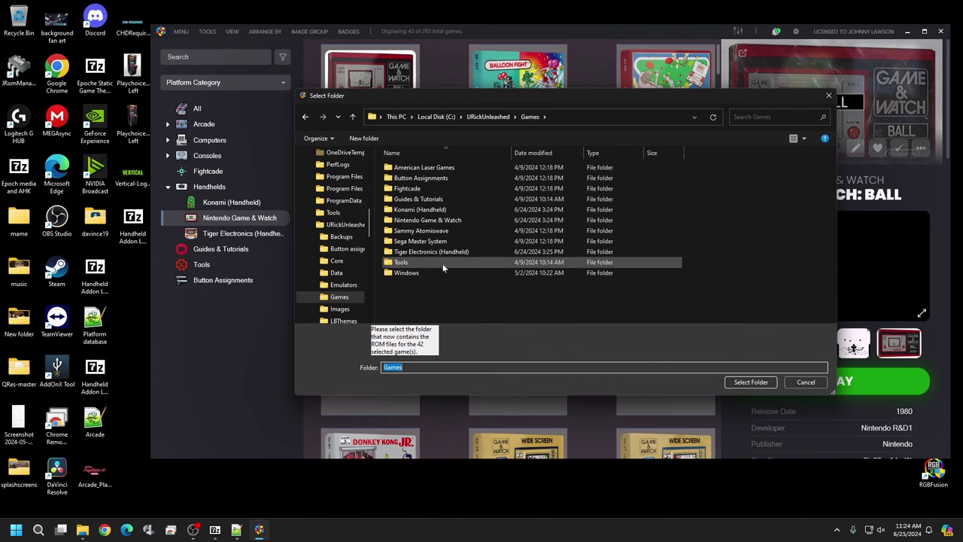
click(442, 219)
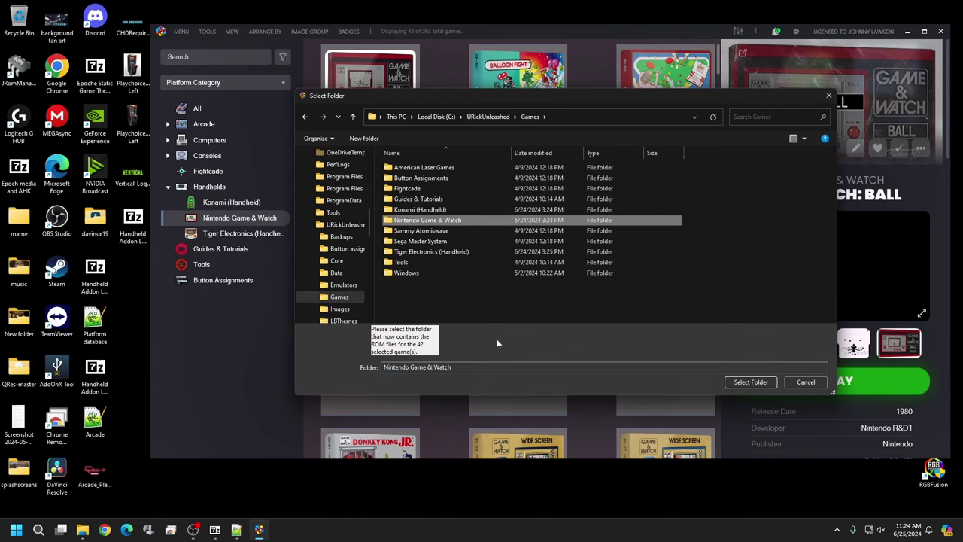
click(752, 384)
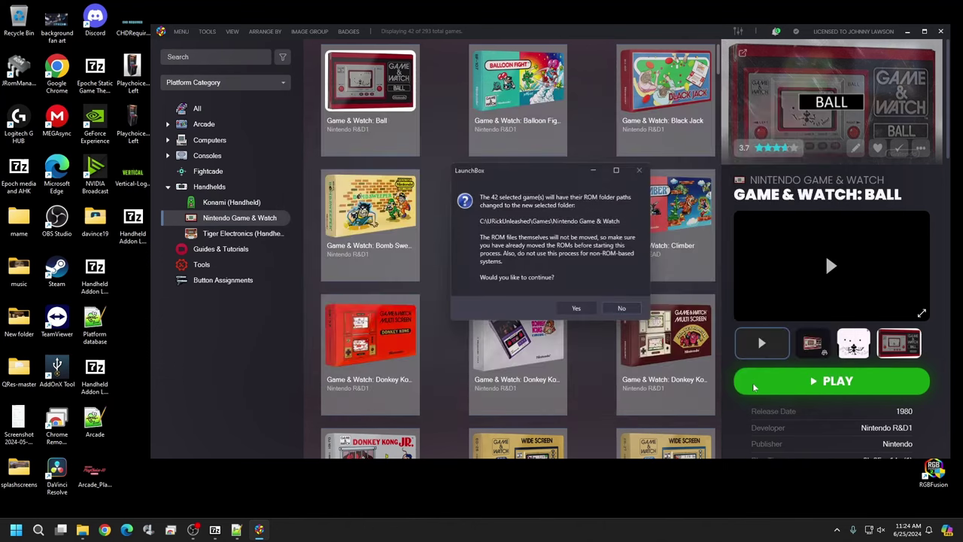
click(585, 309)
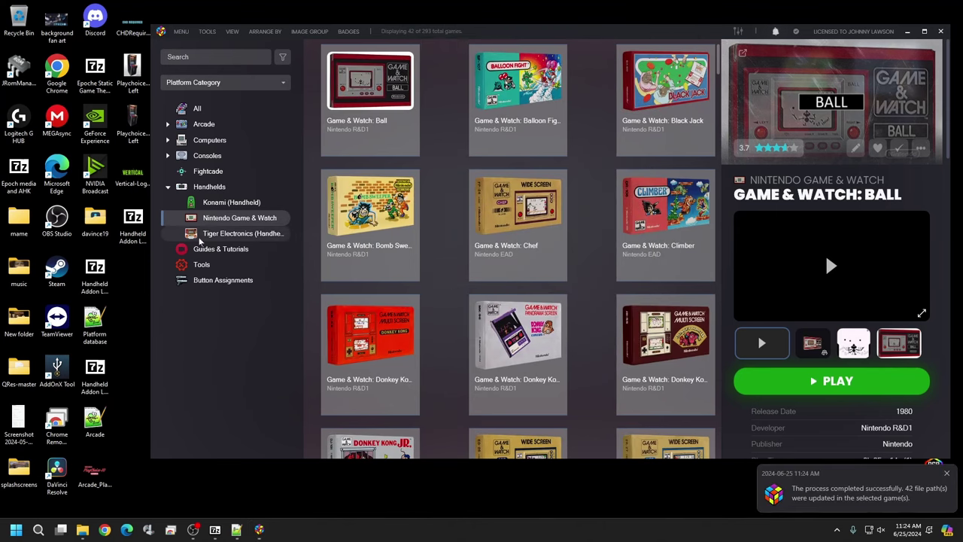
Change the ROMs folder path of all Konami (Handheld) games to C:\URickUnleashed\Games\Konami (Handheld) and accept the change.
key(Up)
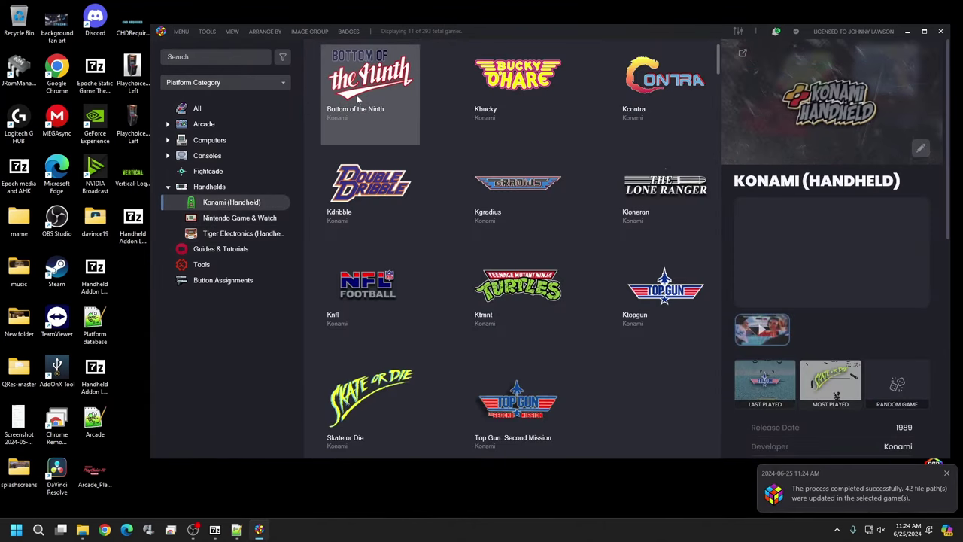
click(358, 100)
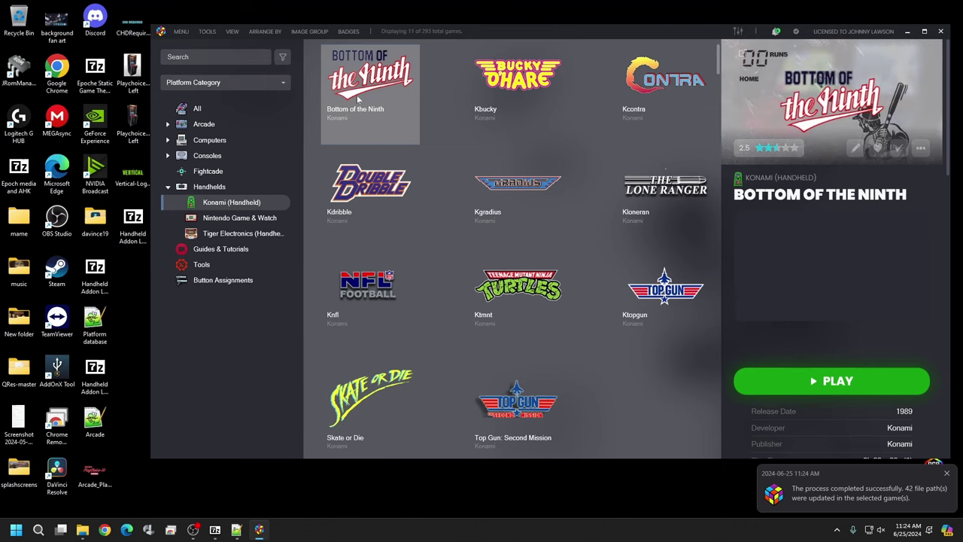
click(209, 33)
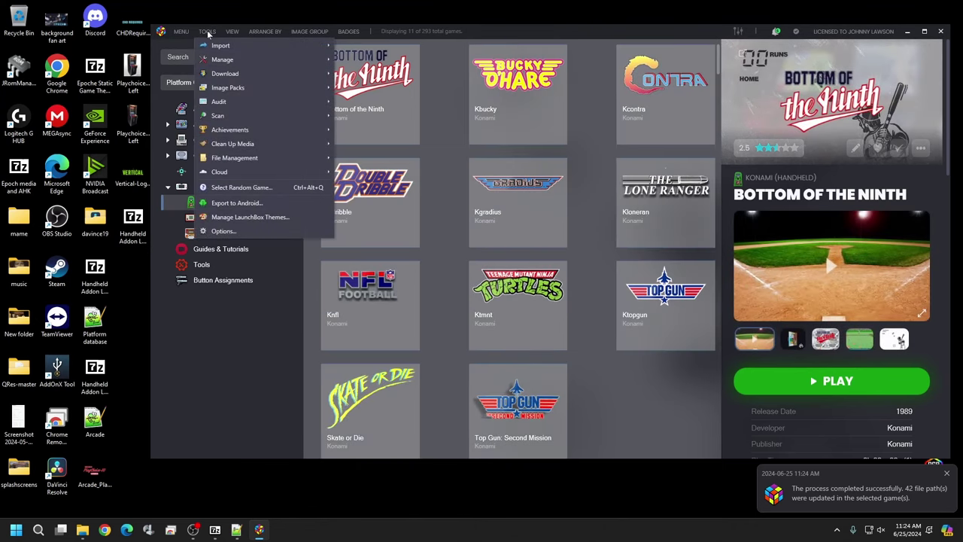
mouse_move(292, 157)
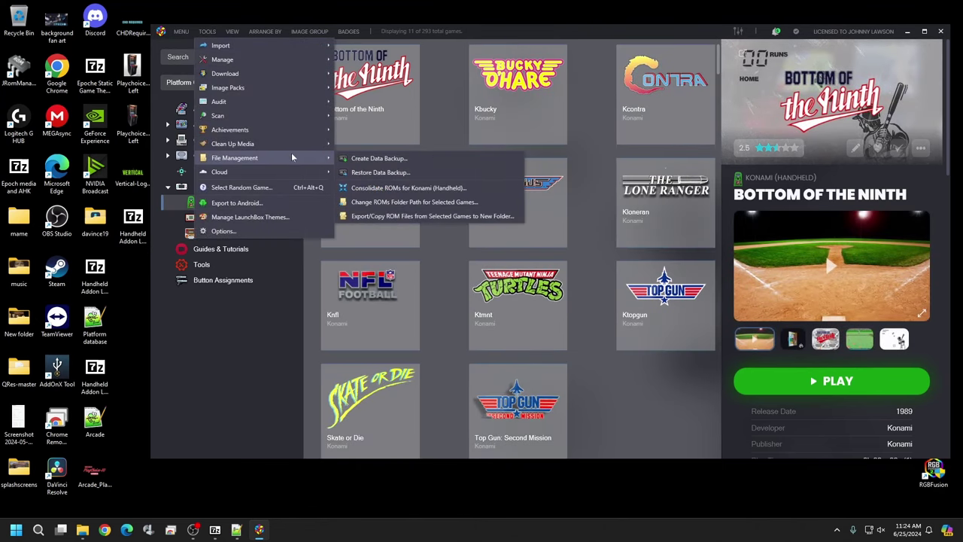
click(397, 203)
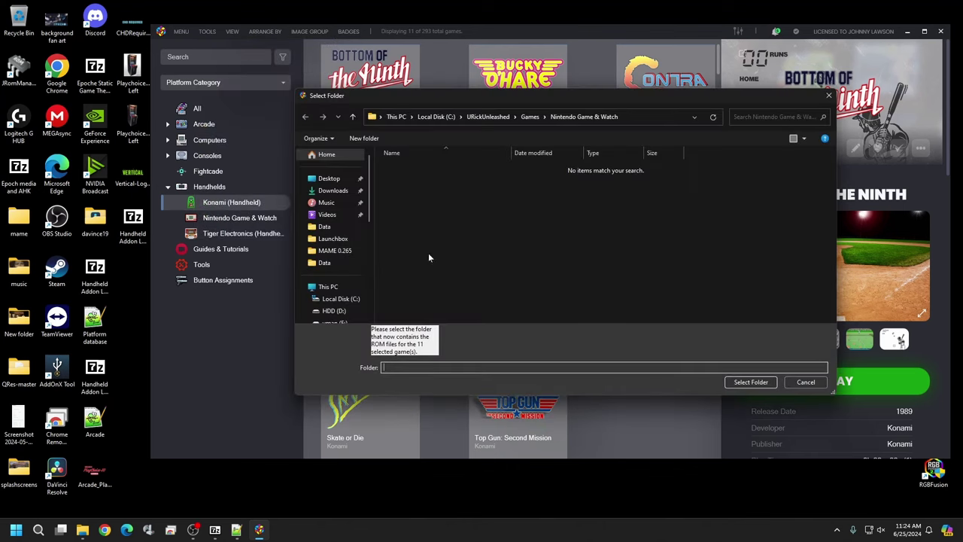
click(530, 116)
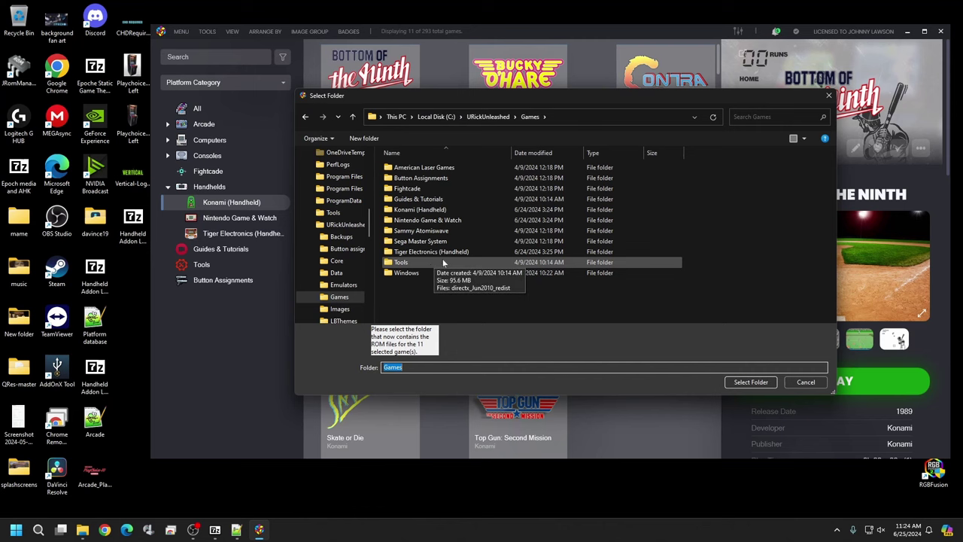
click(420, 209)
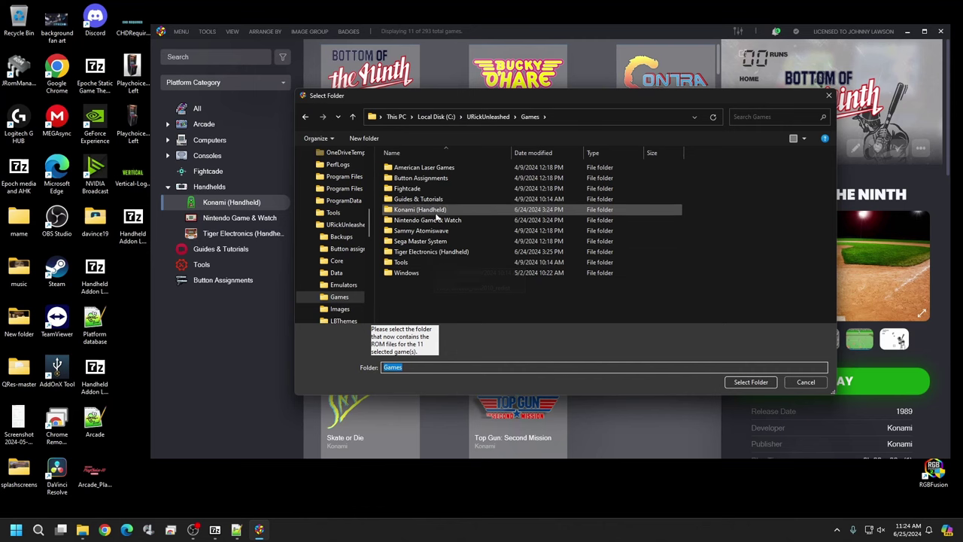
click(751, 382)
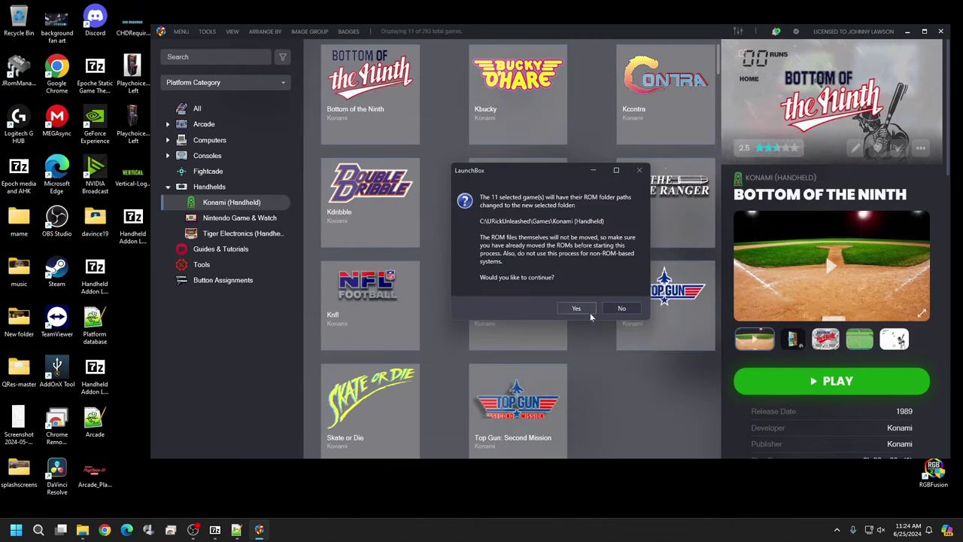
click(586, 310)
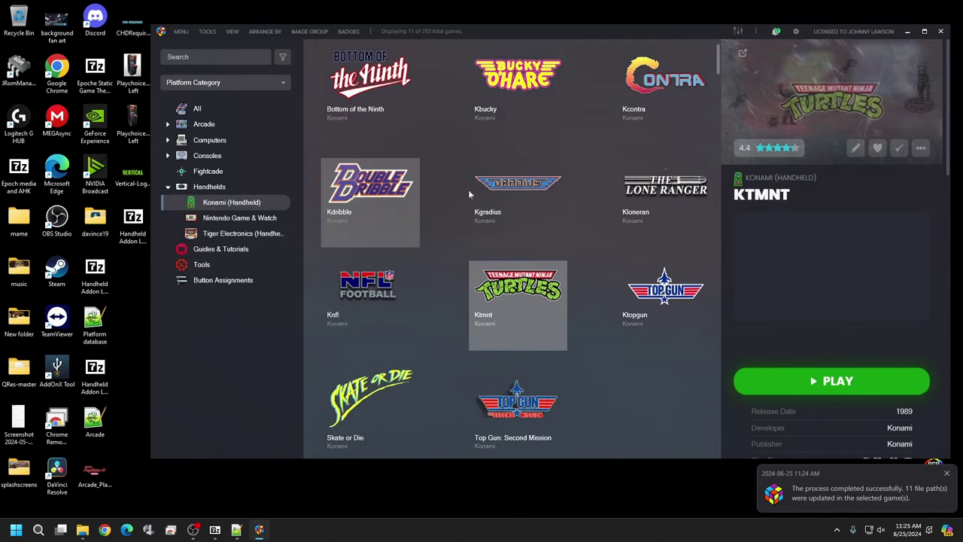
Launch Game & Watch: Chef from the Nintendo Game & Watch platform and open its system-specific input assignments in MAME.
click(475, 197)
click(245, 218)
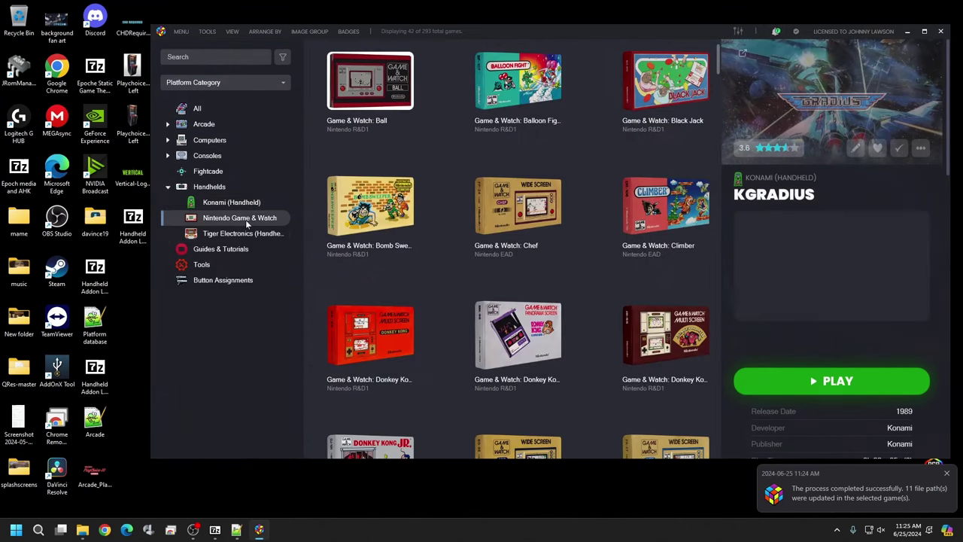
double_click(516, 222)
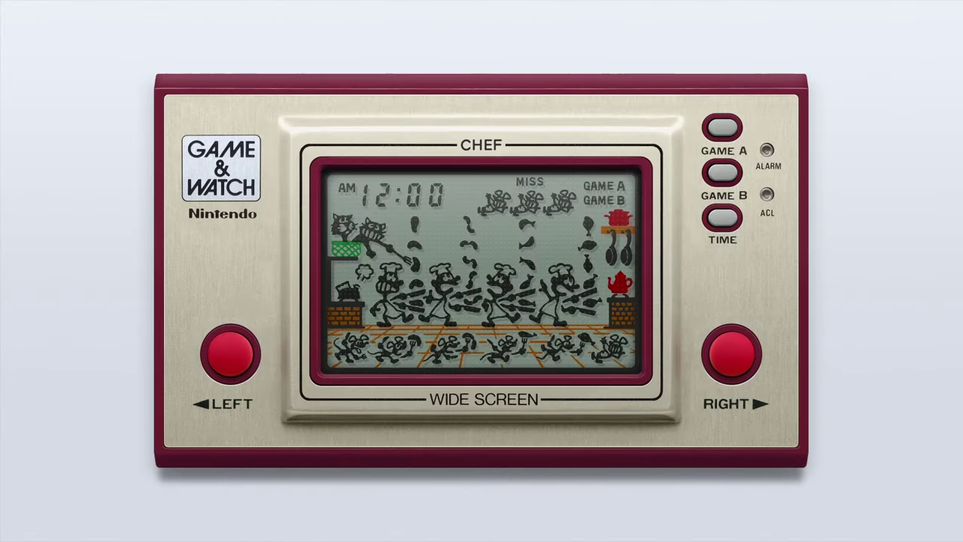
key(Tab)
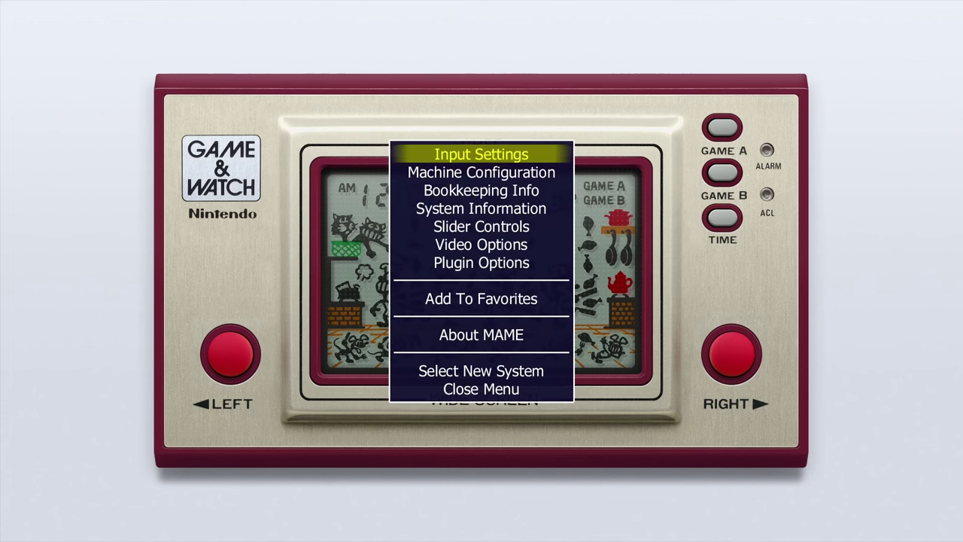
key(Return)
key(Return)
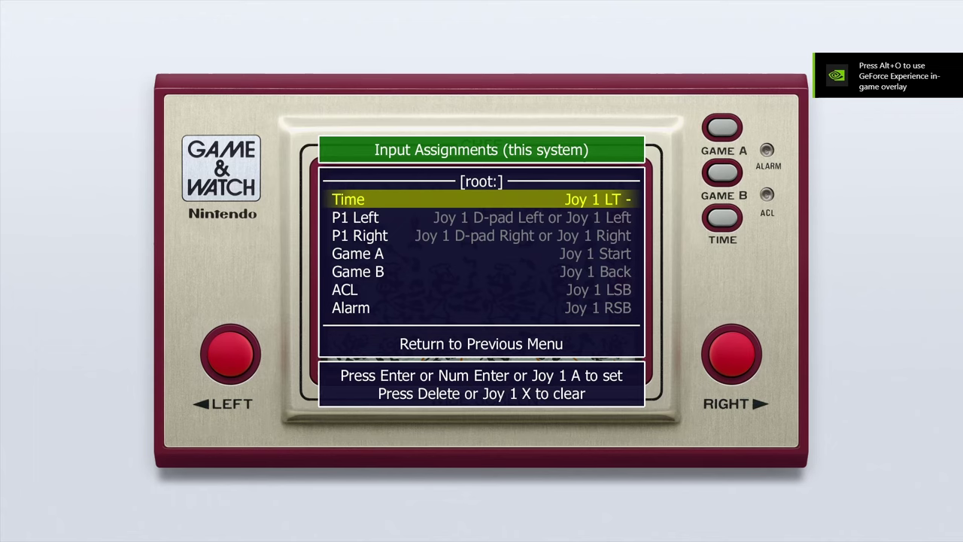
Examine the joystick assignments for movement, Game A, Game B, ACL and Alarm in Chef, leaving the settings without changes.
key(Down)
key(Down)
key(Up)
key(Down)
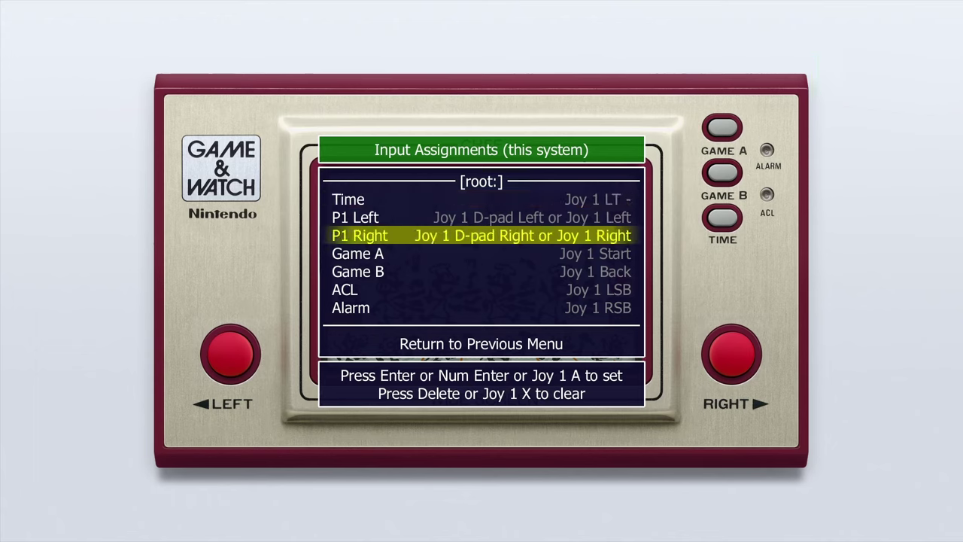
key(Up)
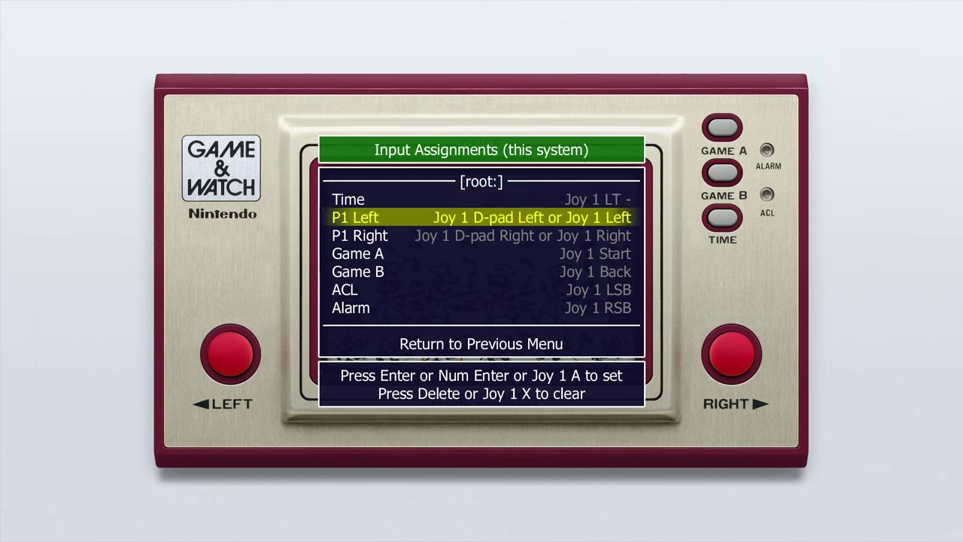
key(Down)
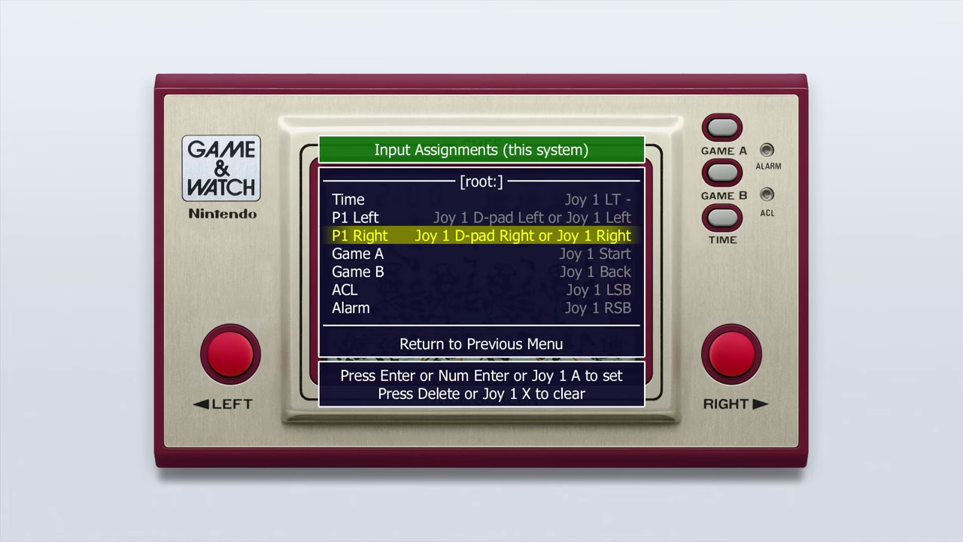
key(Down)
key(Down)
key(Down)
key(Down)
key(Down)
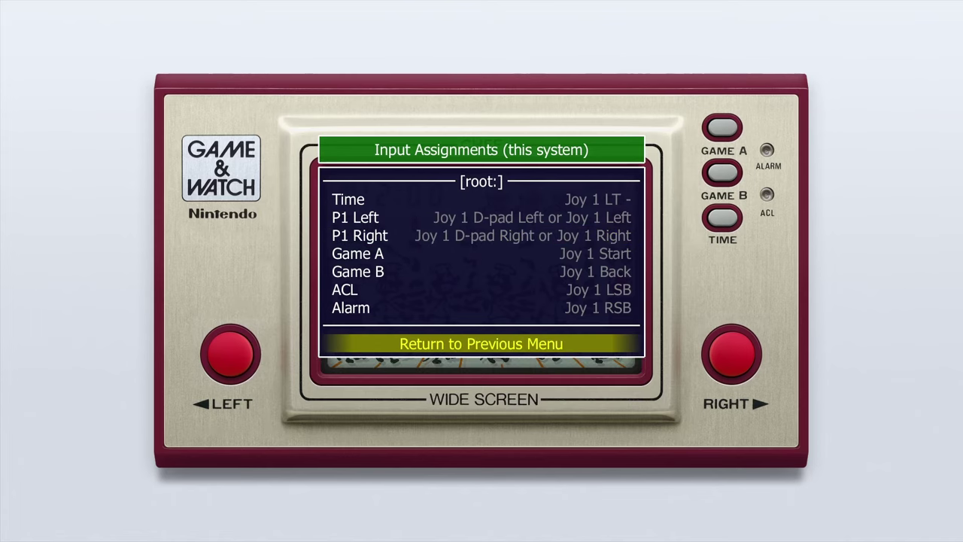
key(Up)
key(Up)
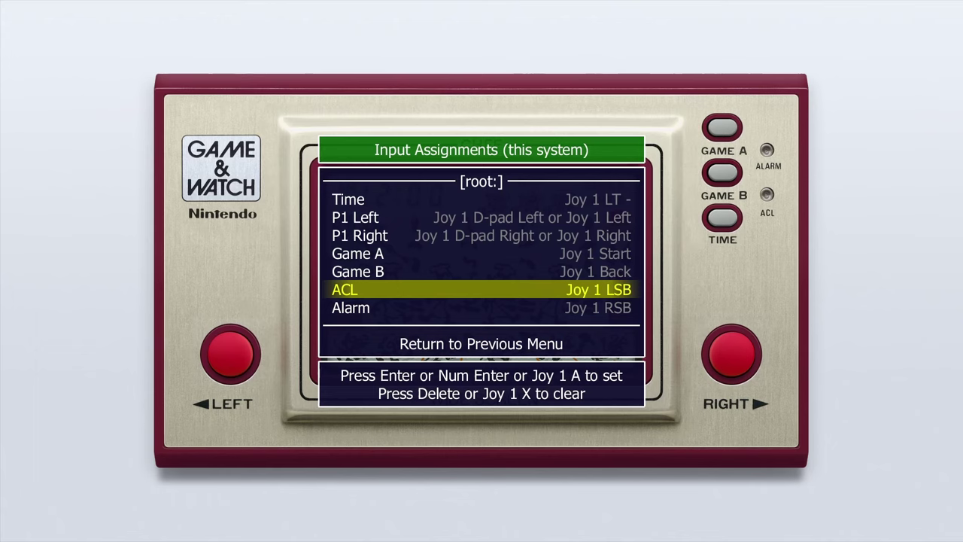
key(Down)
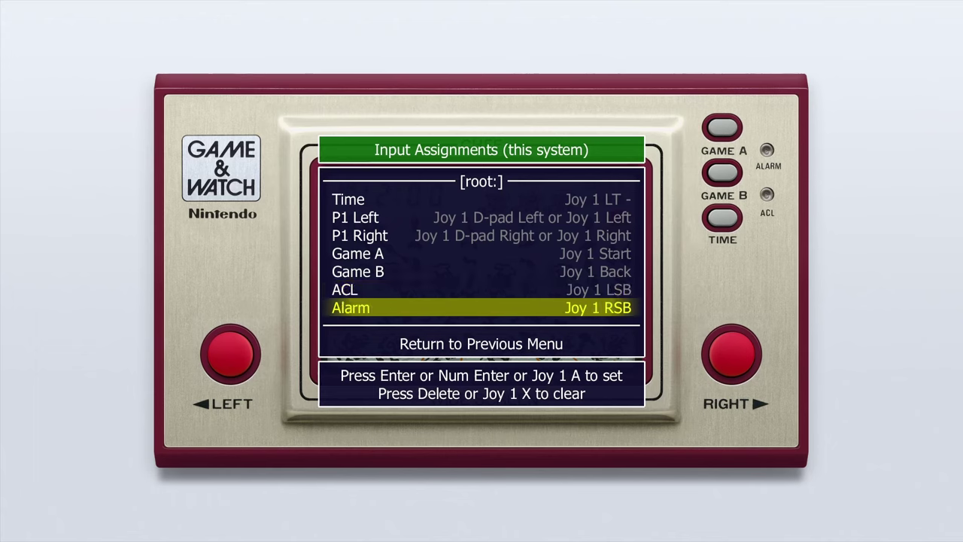
key(Down)
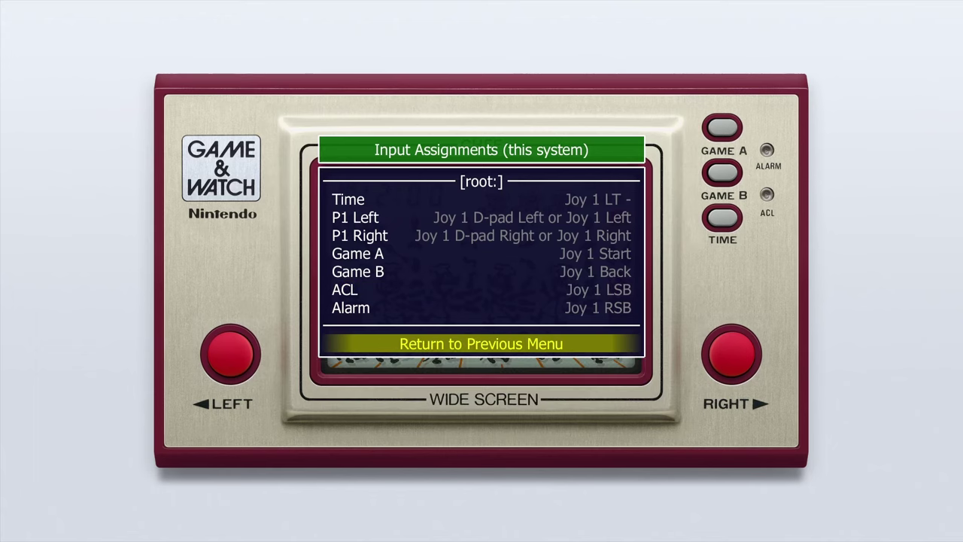
key(Return)
key(Escape)
Start Game A in Chef and move the chef left and right to test the controls.
key(1)
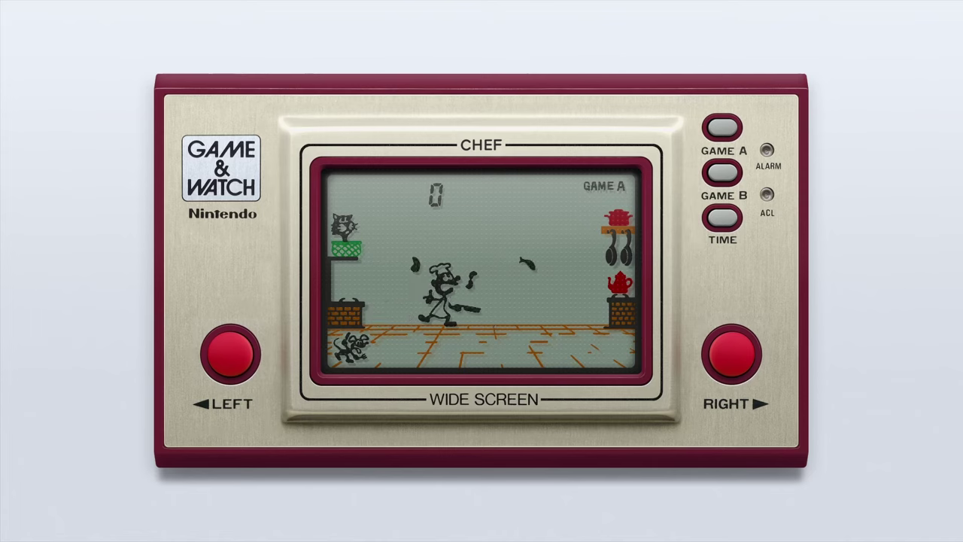
key(Left)
key(Right)
key(Right)
key(Right)
key(Left)
key(Left)
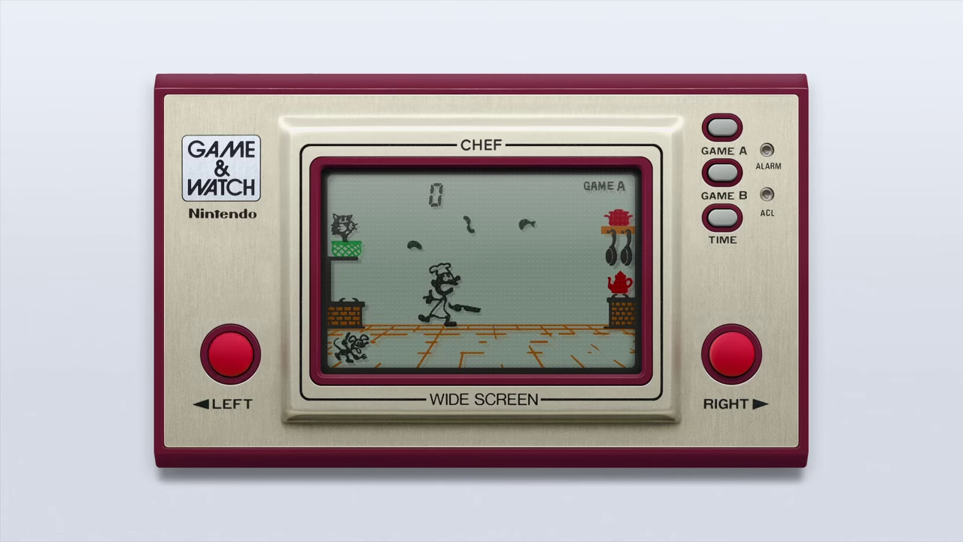
key(Right)
key(Left)
key(Left)
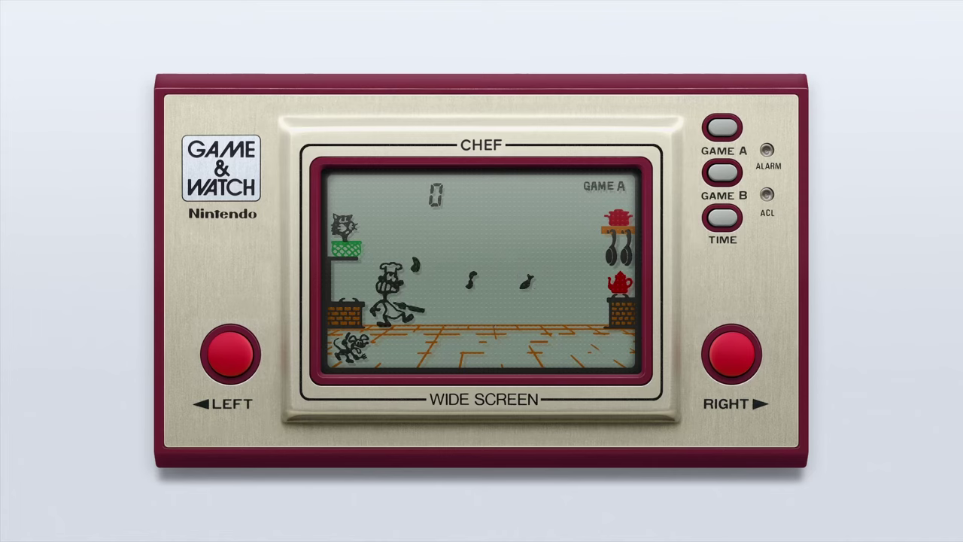
key(Right)
key(Right)
key(Left)
key(Left)
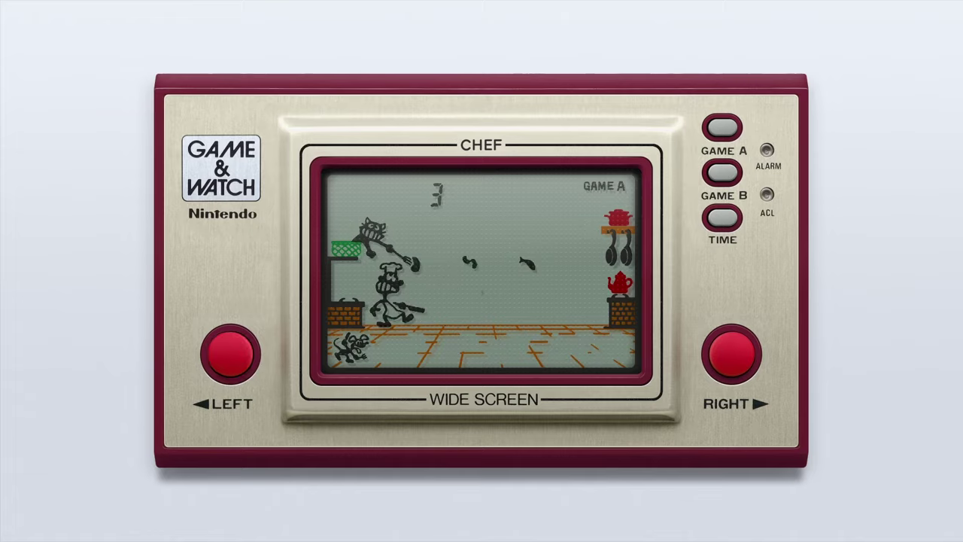
key(Right)
key(Right)
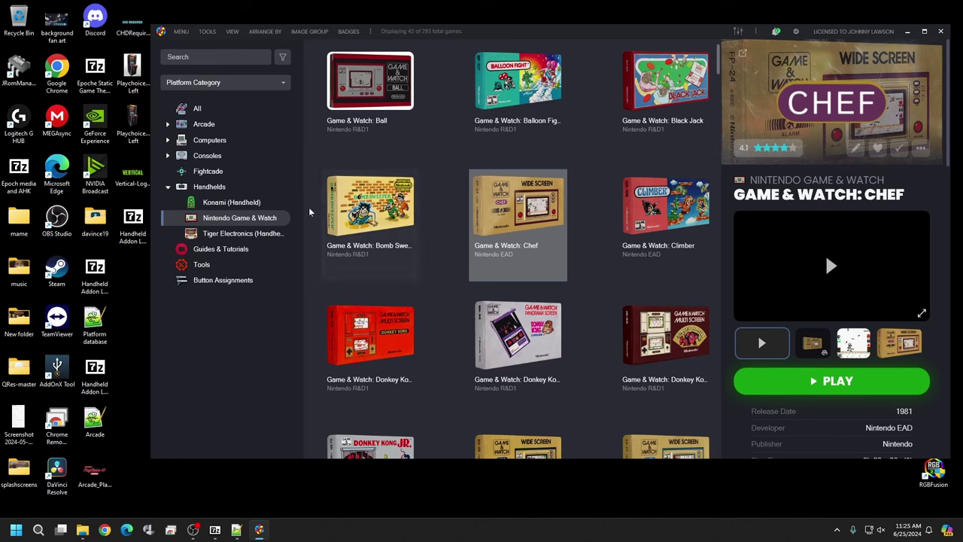
scroll(391, 264, down, 2)
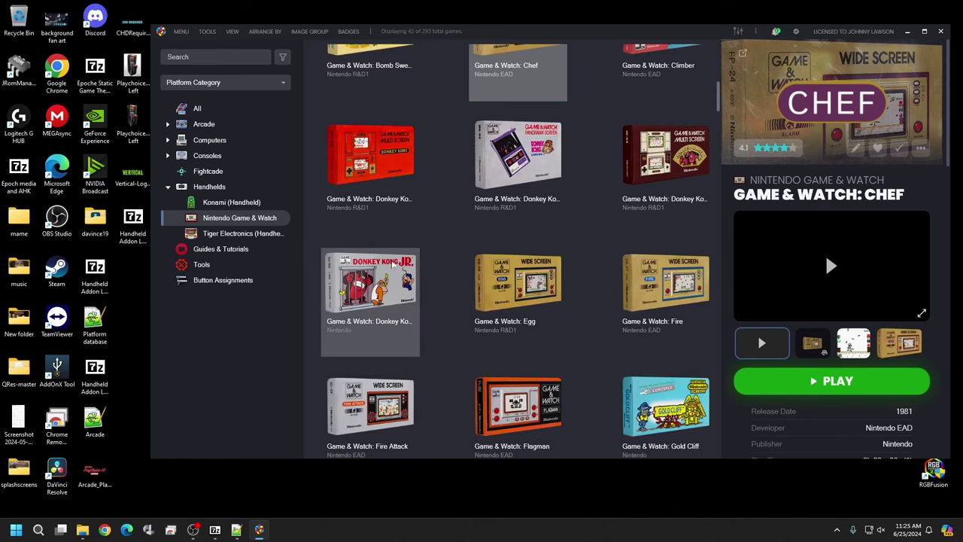
scroll(391, 263, up, 2)
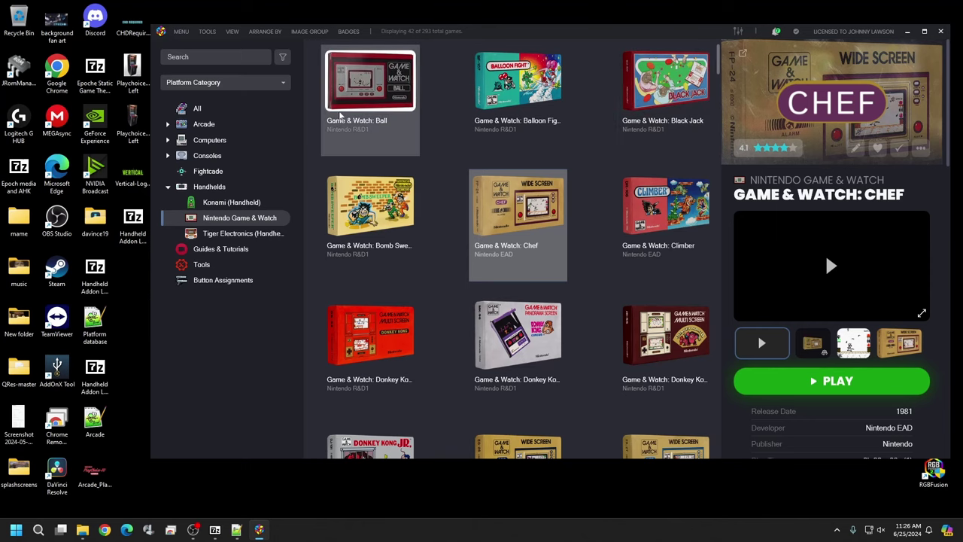
Switch from LaunchBox to Big Box and bring the Handhelds category into focus on the platform category wheel.
click(183, 32)
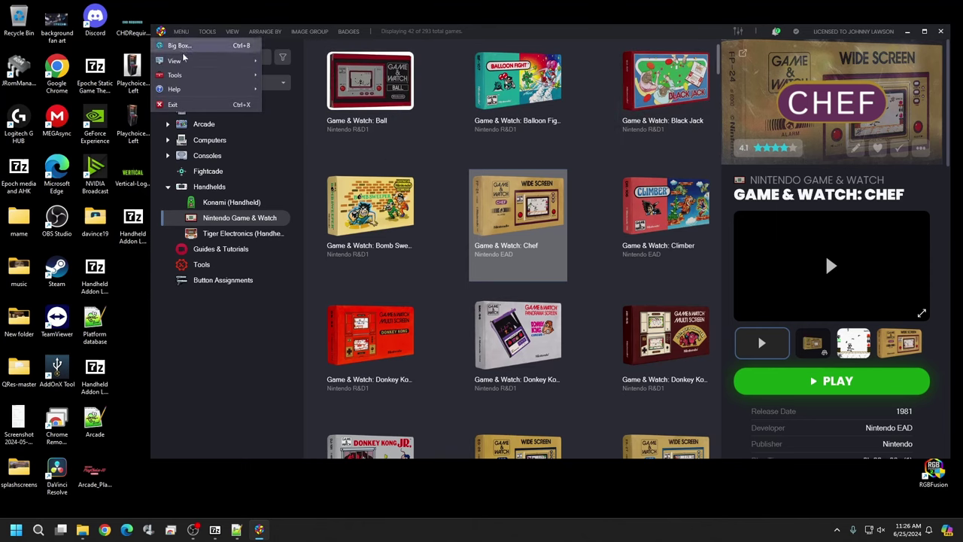
click(178, 47)
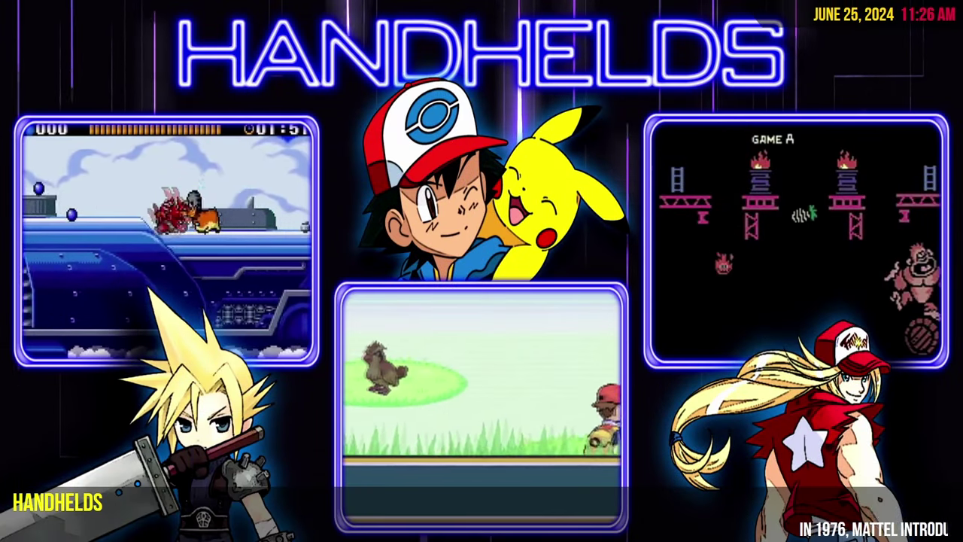
key(Down)
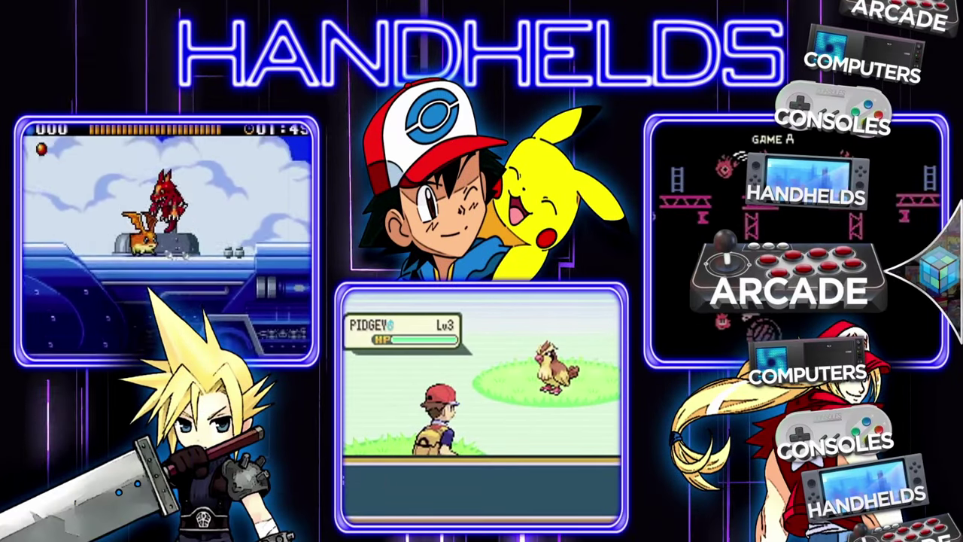
key(Up)
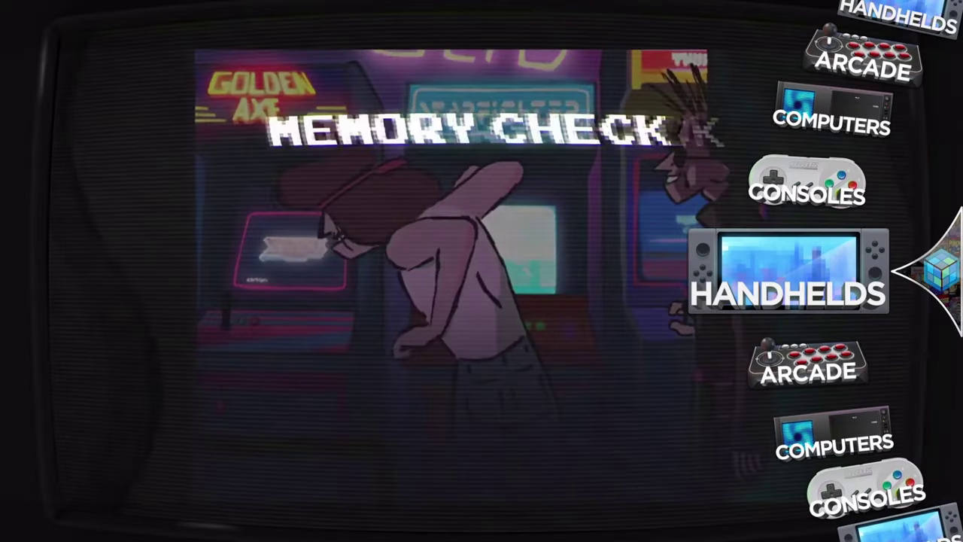
key(Down)
key(Up)
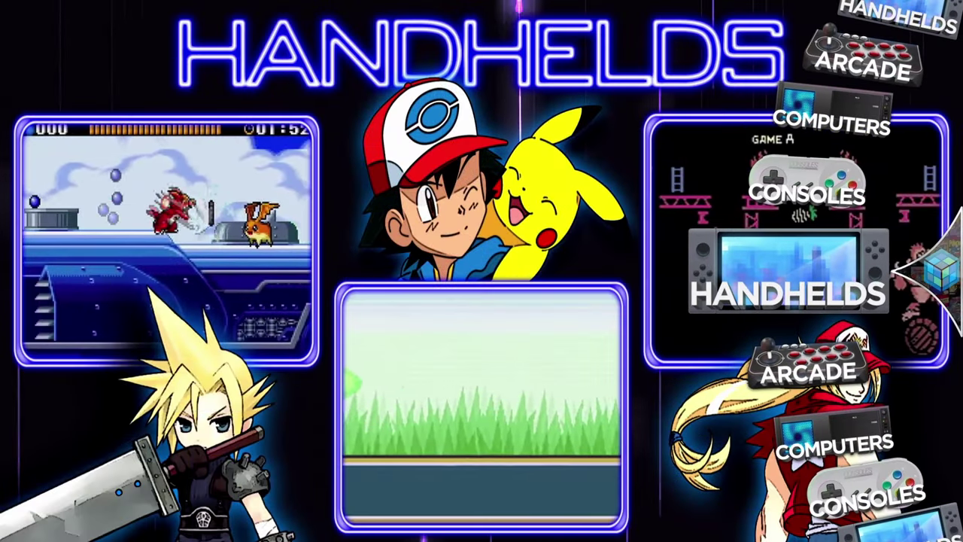
key(Down)
key(Up)
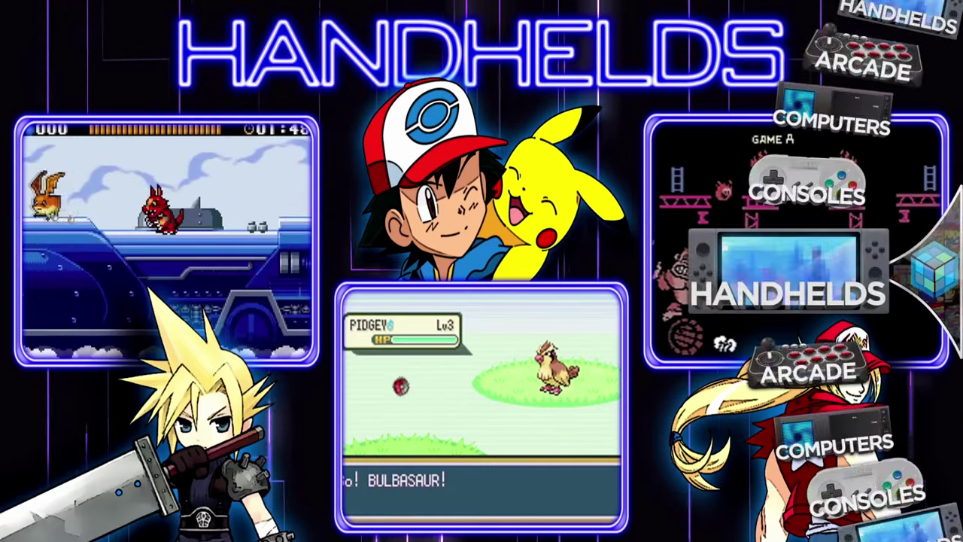
Open the Handhelds category and view the games wheel of Tiger Handheld Electronics, then leave it.
key(Return)
key(Down)
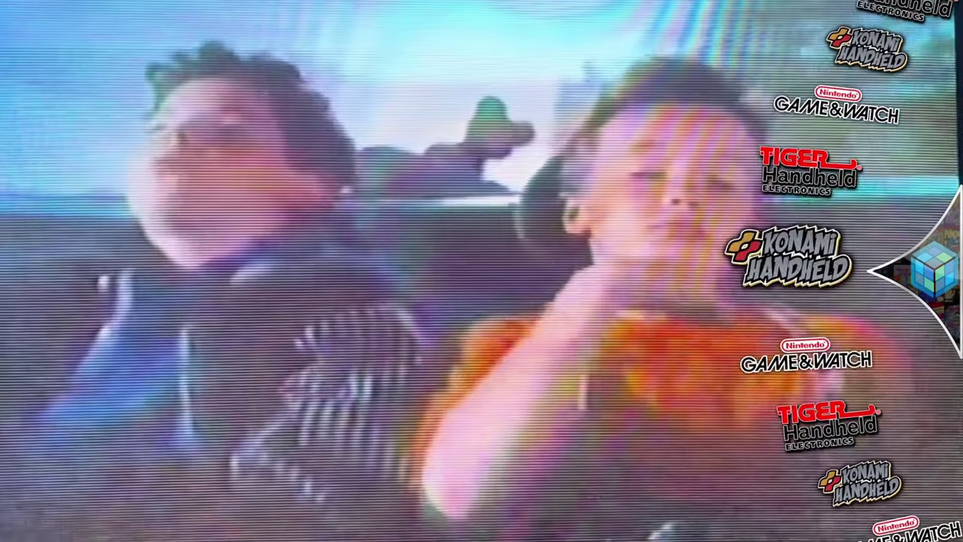
key(Down)
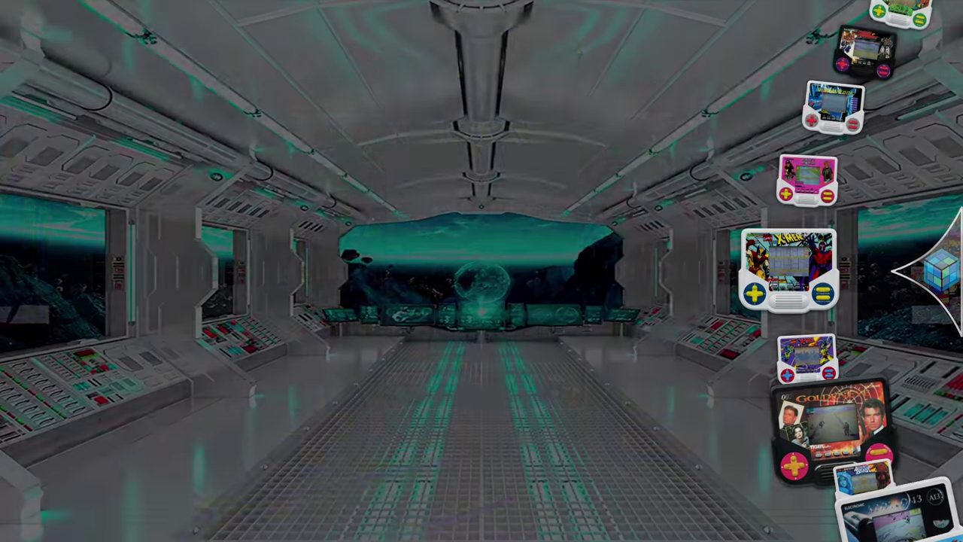
key(Escape)
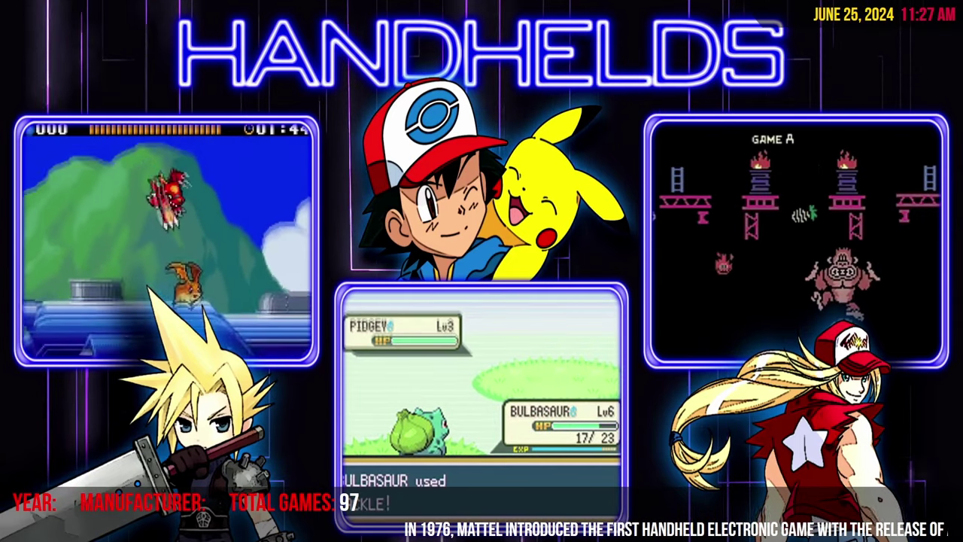
Open the theme management of Big Box from its system menu.
key(Escape)
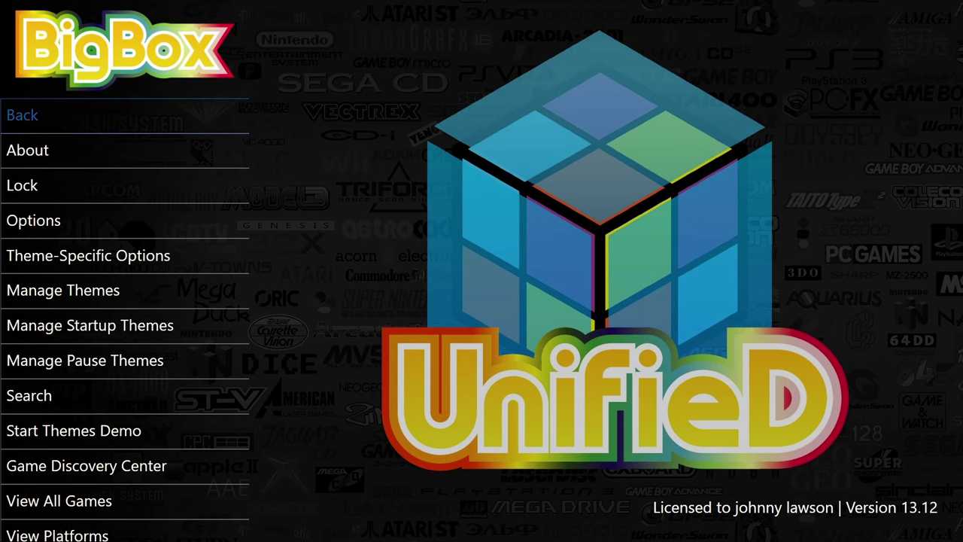
key(Down)
key(Down)
key(Down)
key(Down)
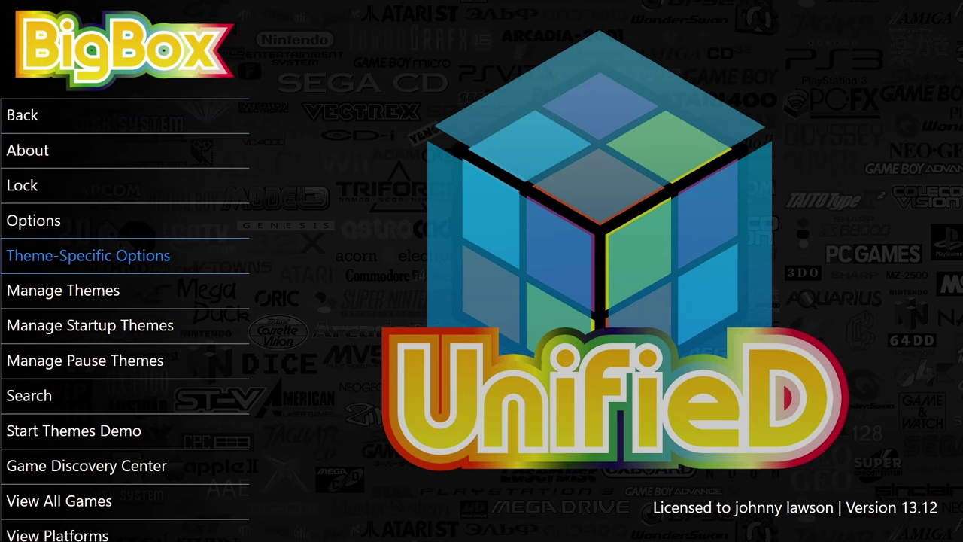
key(Down)
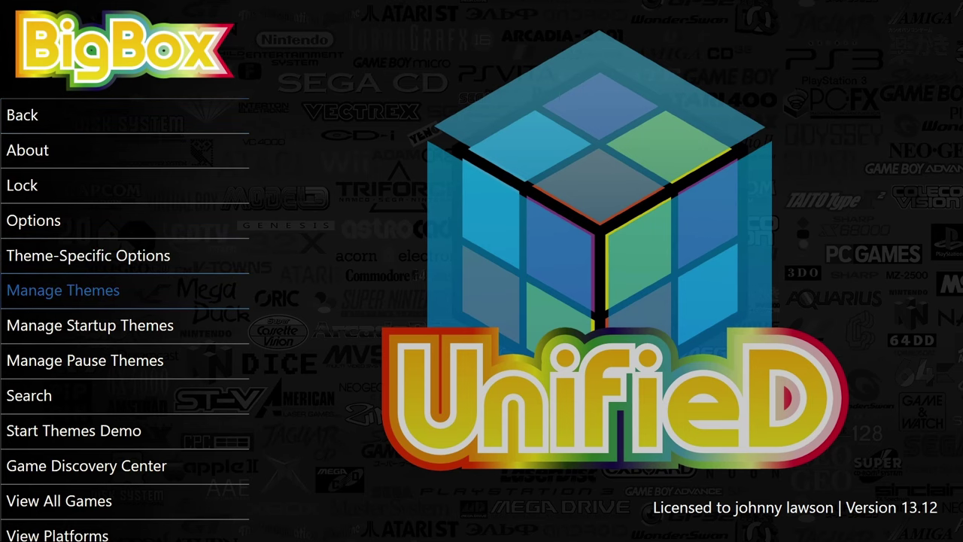
key(Return)
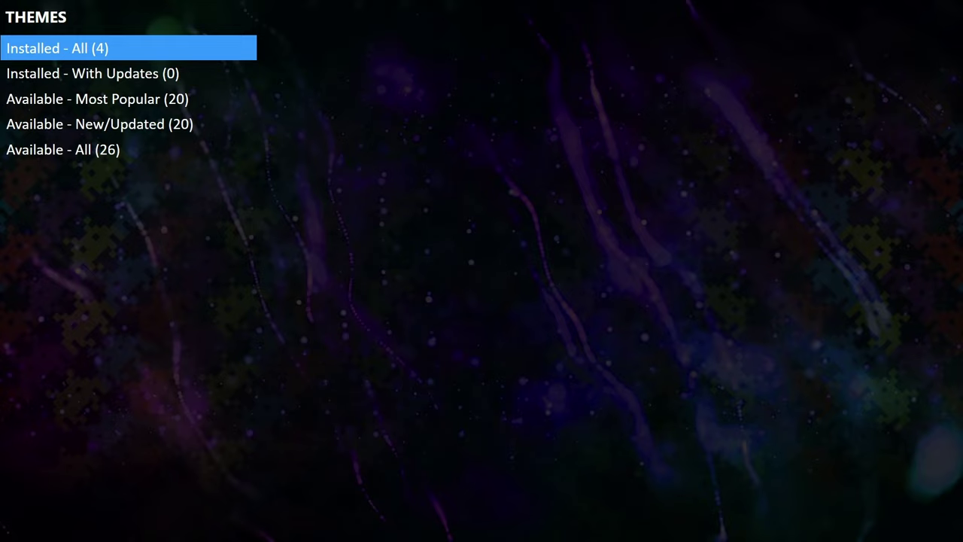
Examine the full list of available themes, including 3-Dimensions and Unified Refried, without installing one.
key(Down)
key(Down)
key(Down)
key(Down)
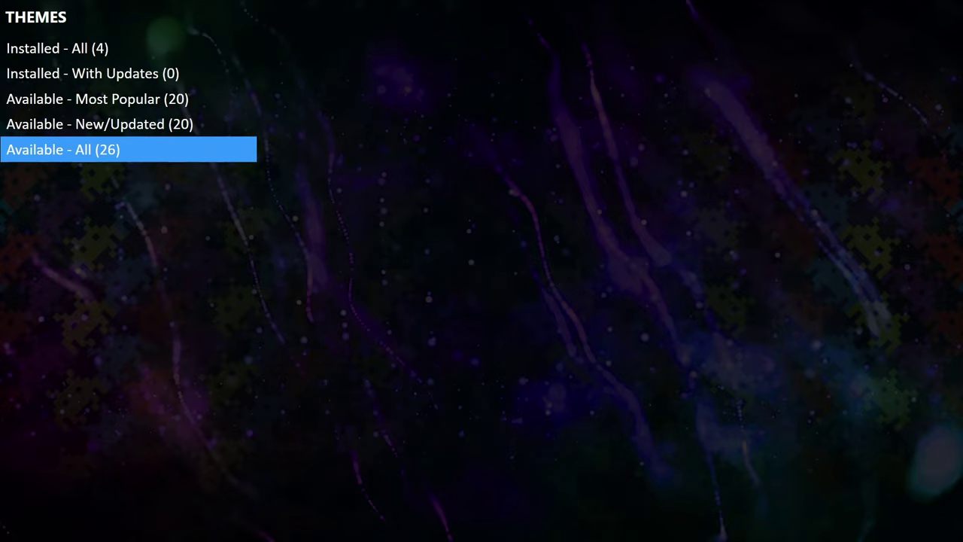
key(Return)
key(Up)
key(Up)
key(Up)
key(Up)
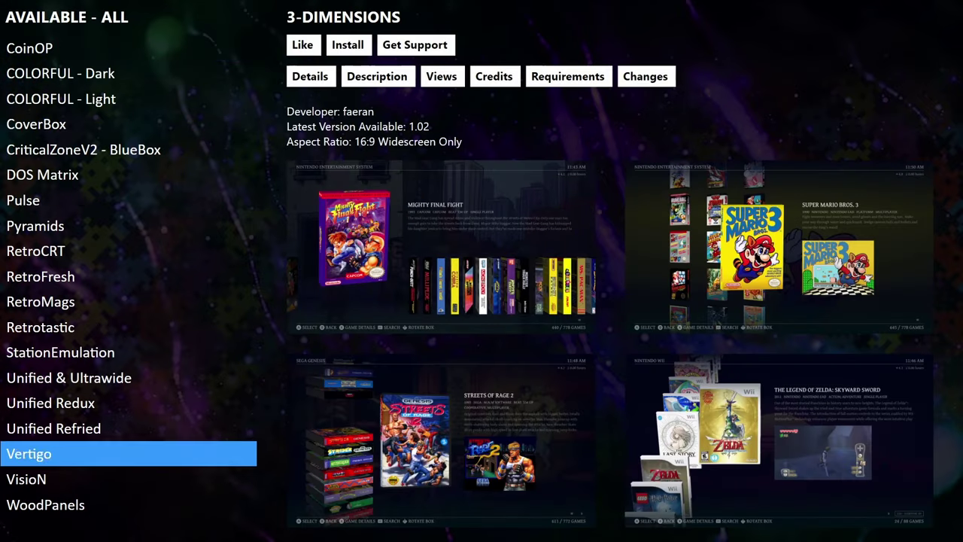
key(Up)
key(Down)
key(Down)
key(Down)
key(Down)
key(Down)
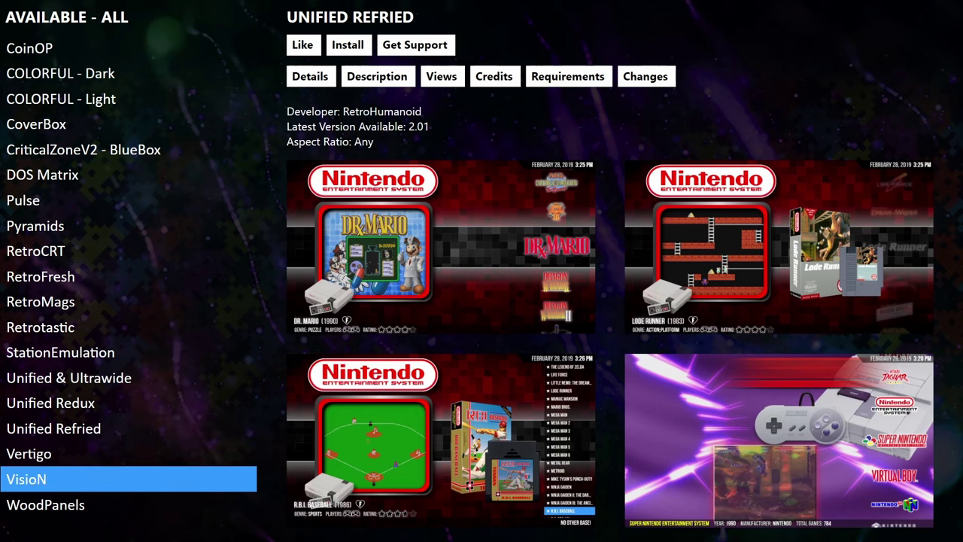
key(Escape)
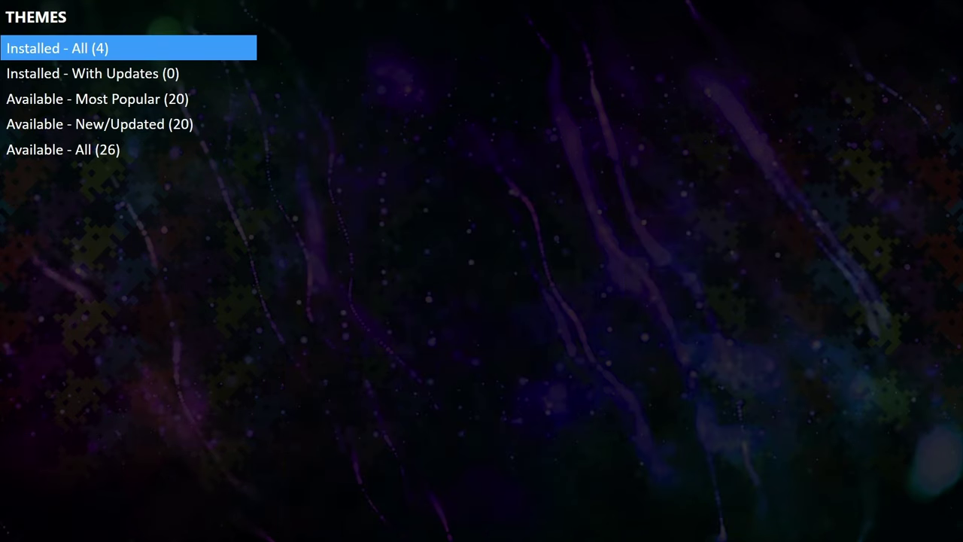
List all installed themes and select Unified.
key(Down)
key(Down)
key(Down)
key(Up)
key(Up)
key(Up)
key(Return)
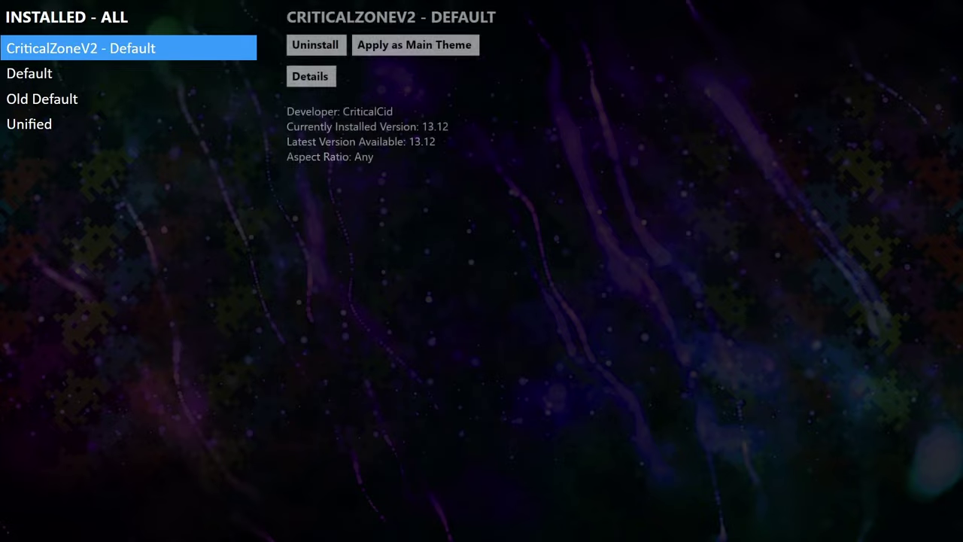
key(Down)
key(Down)
key(Down)
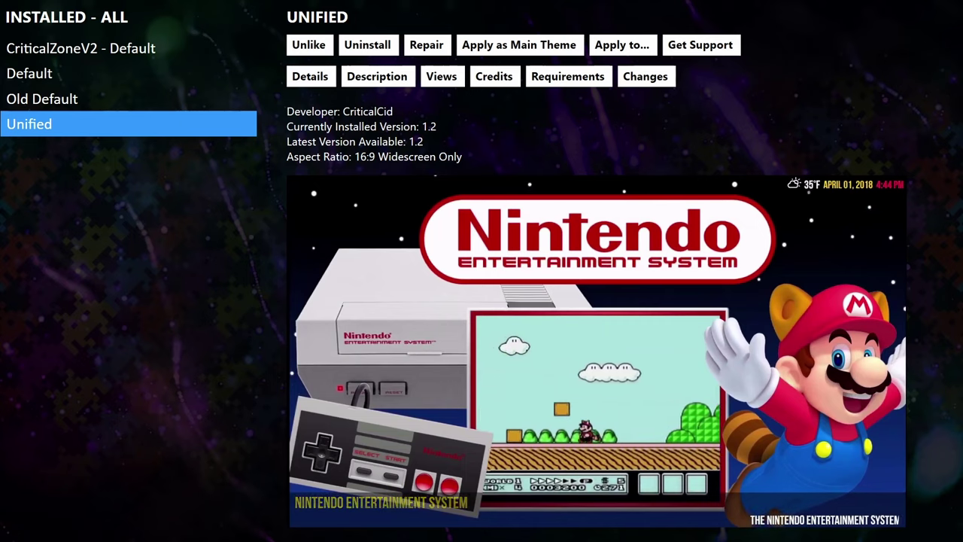
Apply Unified as the main theme.
key(Right)
key(Right)
key(Right)
key(Right)
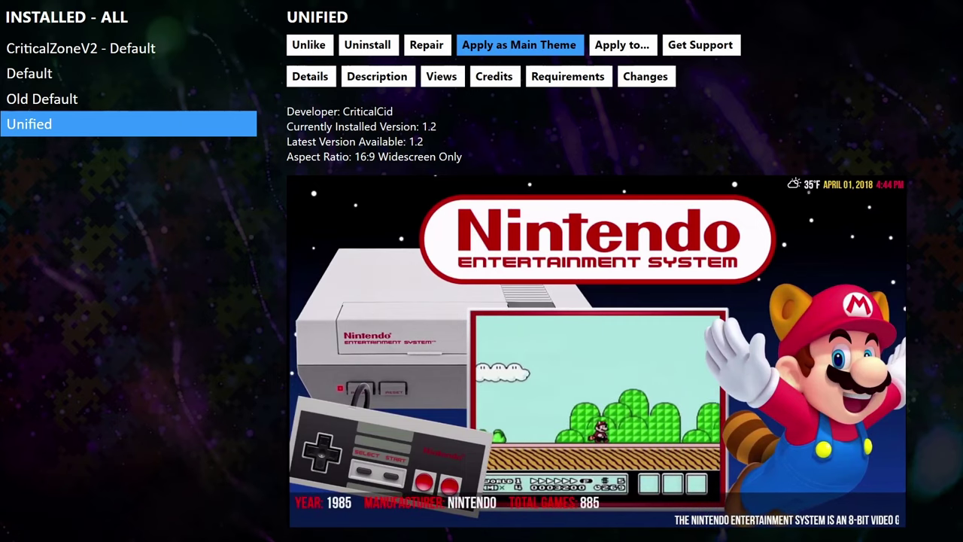
key(Return)
key(Left)
key(Return)
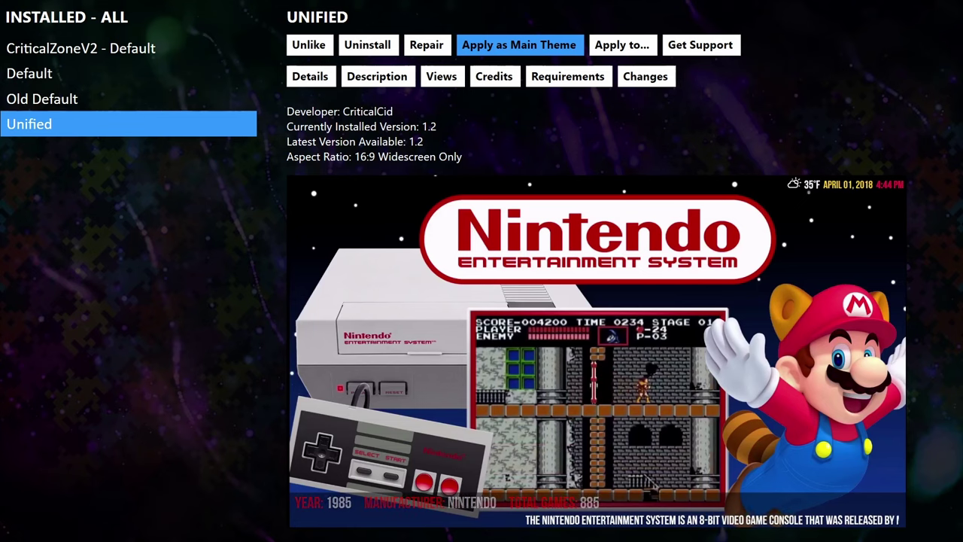
Display the views of the Unified theme and apply Platform Wheel 1 Filters View to the playlist, platform and category lists.
key(Down)
key(Right)
key(Right)
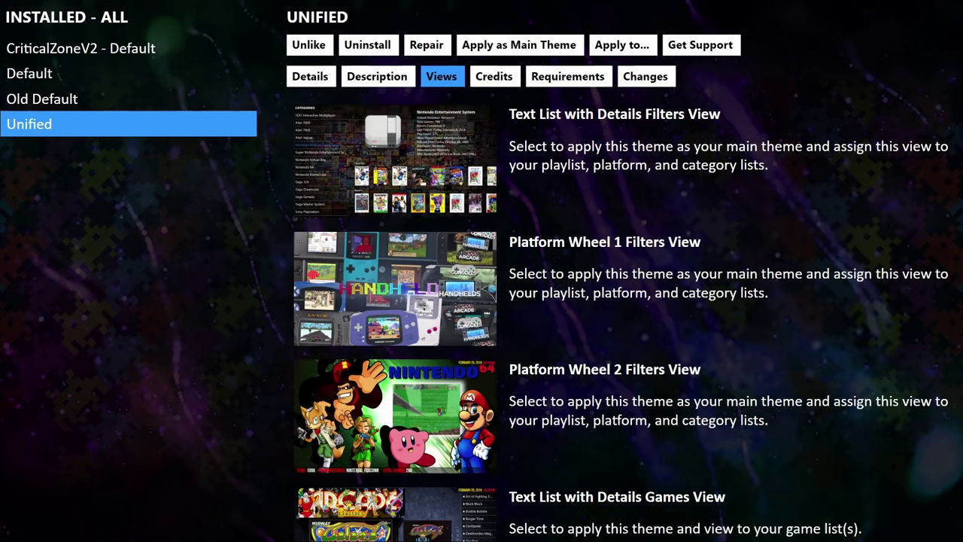
key(Down)
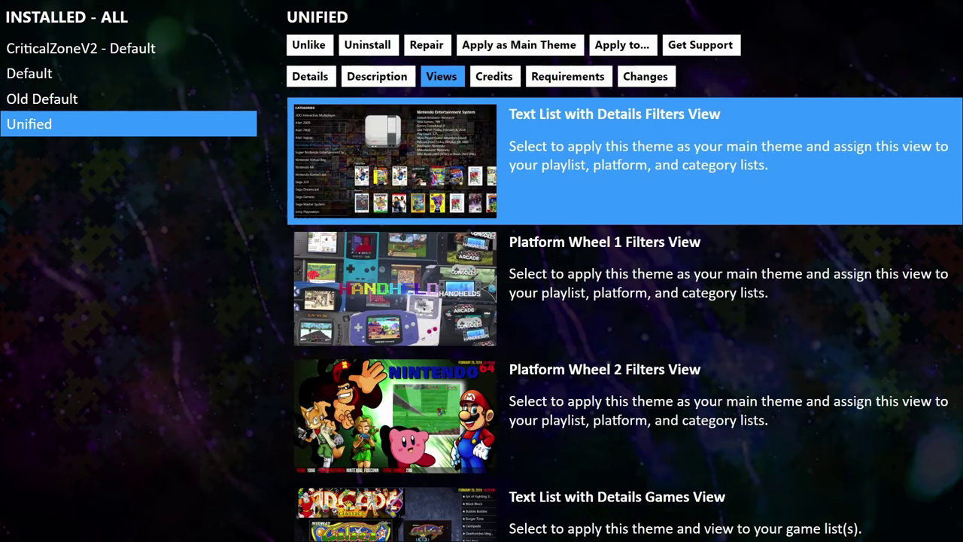
key(Down)
key(Down)
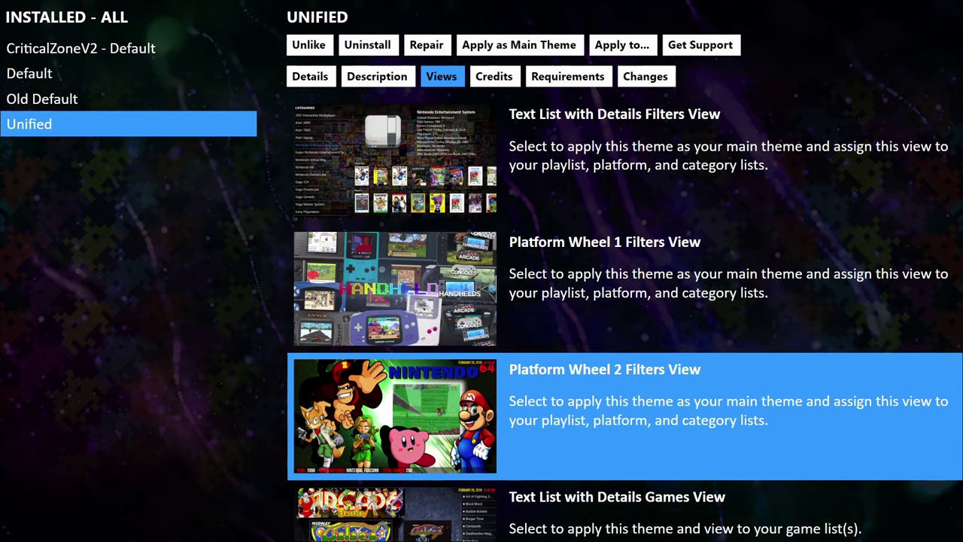
key(Up)
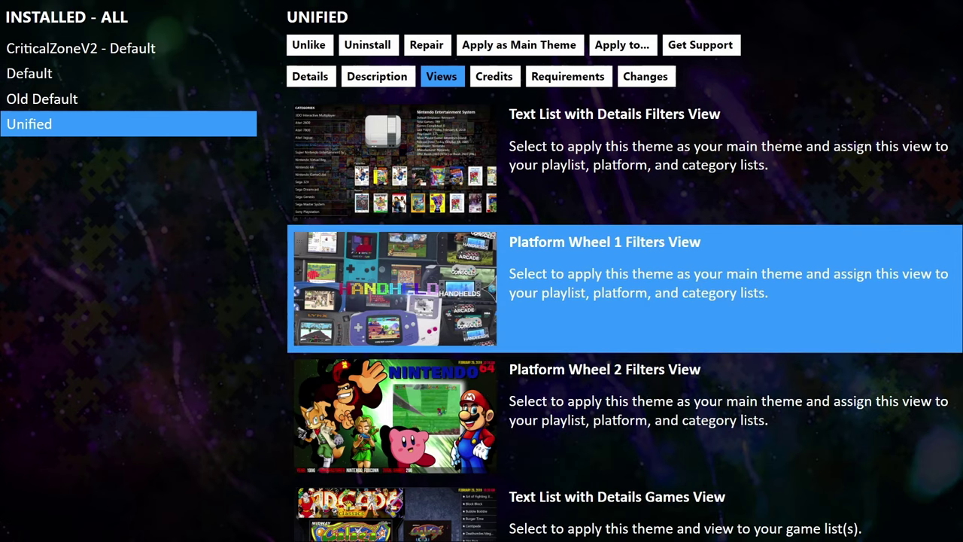
key(Return)
Examine the games views of the Unified theme, from Text List with Details to Vertical Wheel 4.
key(Down)
key(Down)
key(Down)
key(Down)
key(Down)
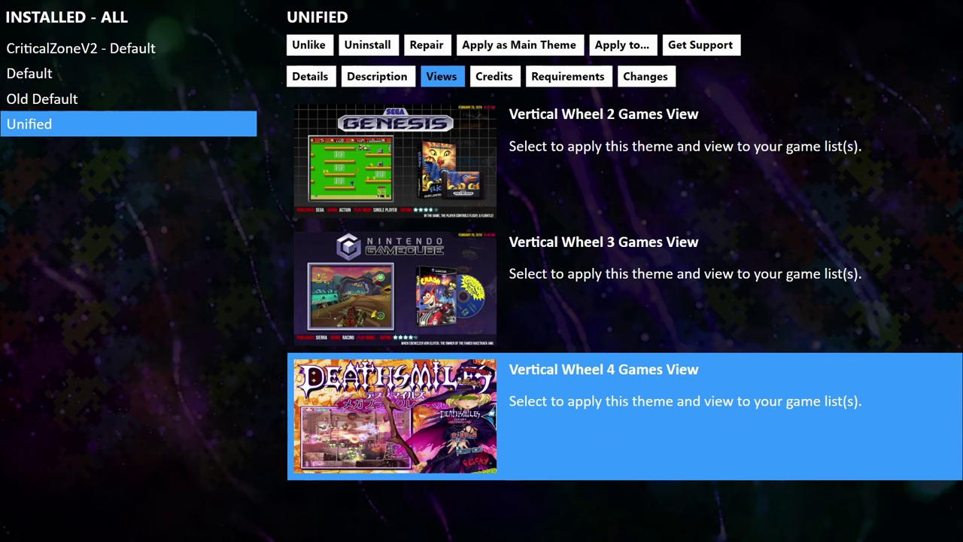
key(Up)
key(Up)
key(Up)
key(Up)
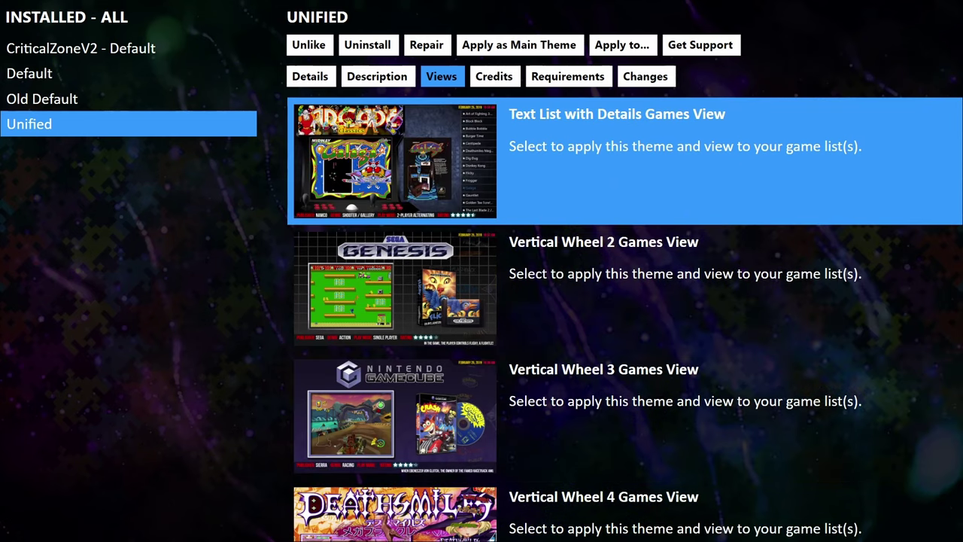
key(Down)
key(Down)
key(Down)
key(Down)
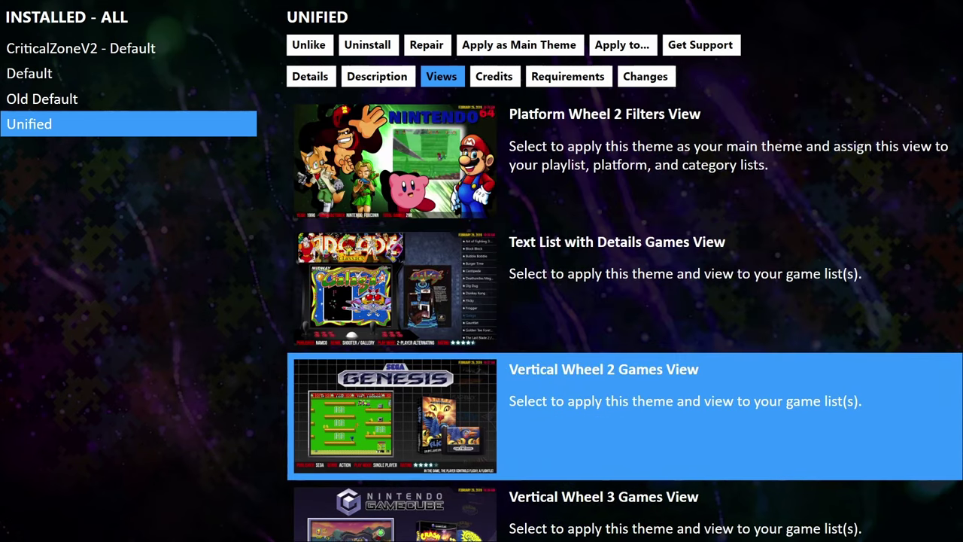
key(Up)
key(Down)
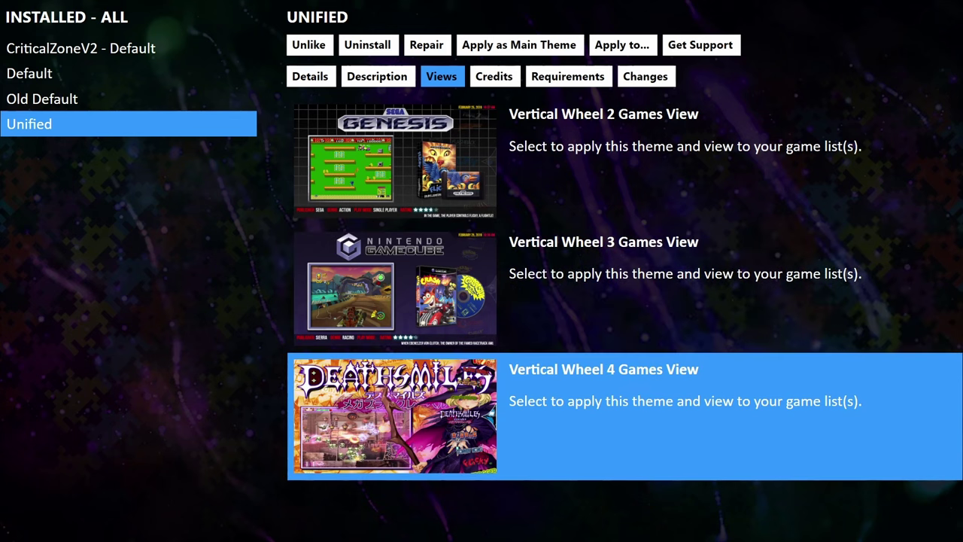
Apply Vertical Wheel 4 Games View to all games lists, overwriting any platform- or playlist-specific themes, and return to the system menu.
key(Return)
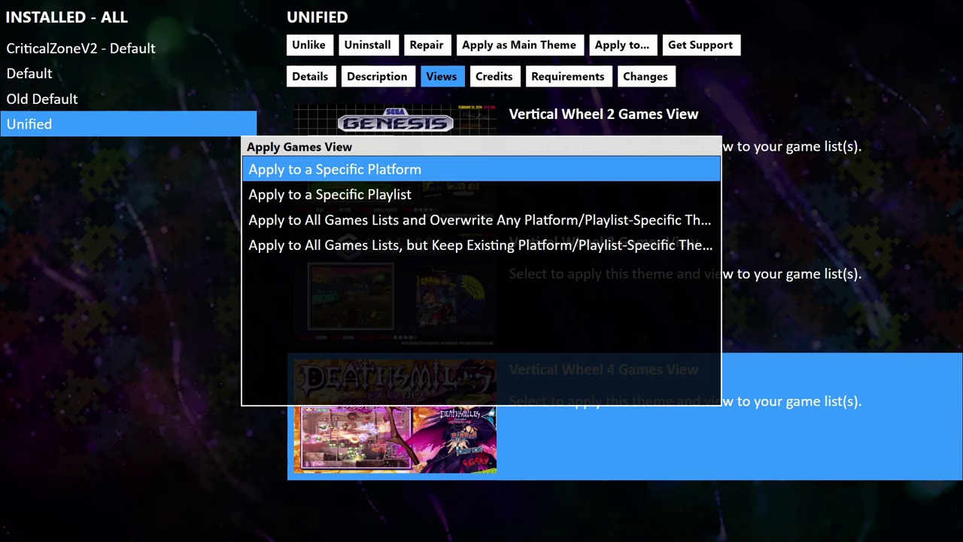
key(Down)
key(Down)
key(Down)
key(Up)
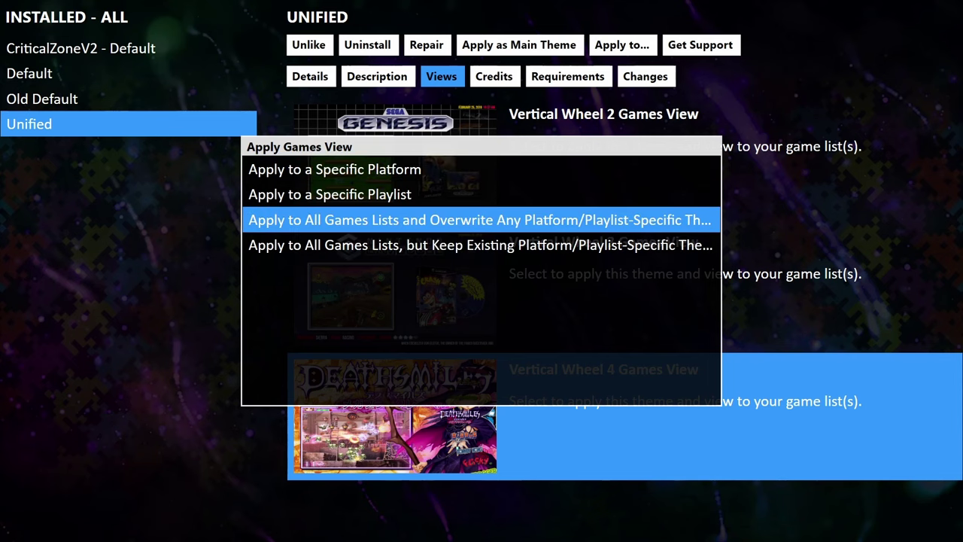
key(Return)
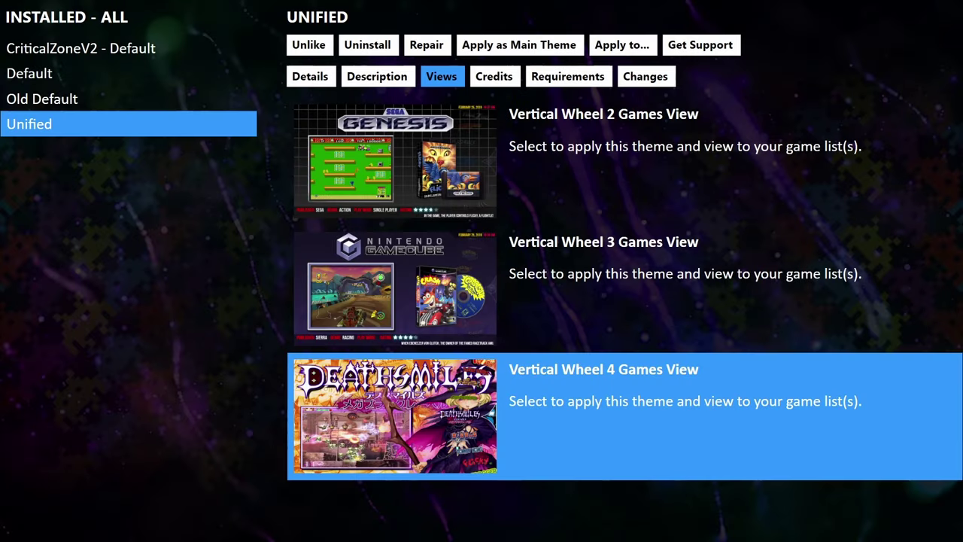
key(Escape)
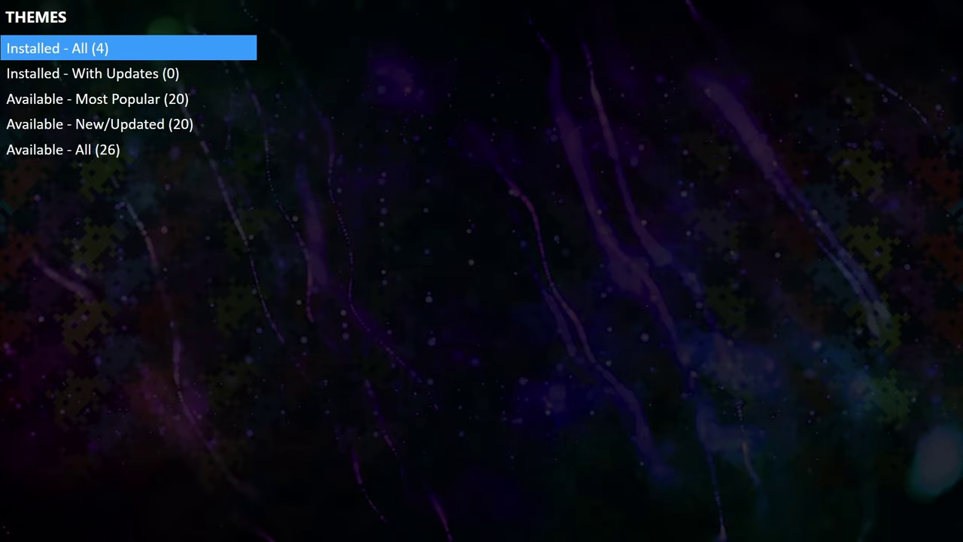
key(Escape)
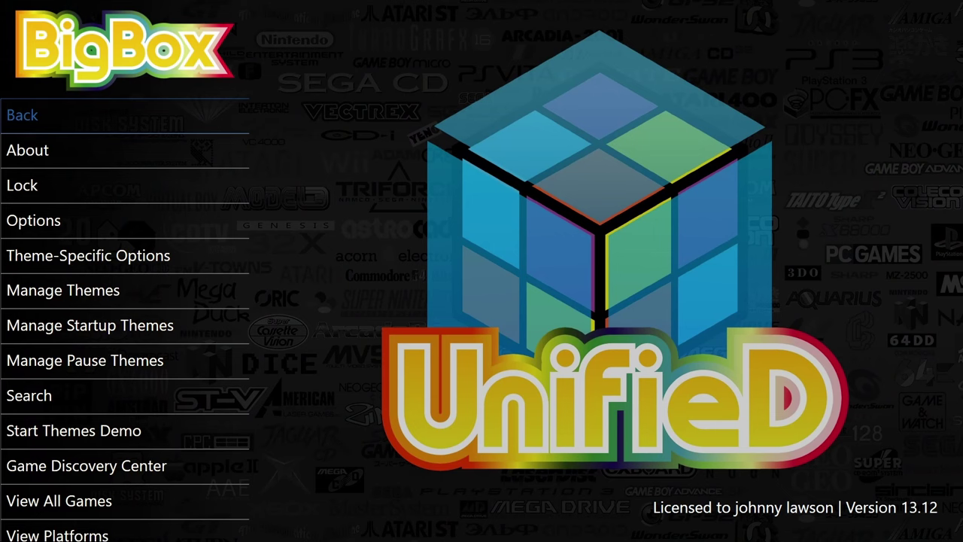
Look through the entries of the Big Box system menu.
key(Down)
key(Down)
key(Down)
key(Down)
key(Down)
key(Down)
key(Down)
key(Down)
key(Down)
key(Down)
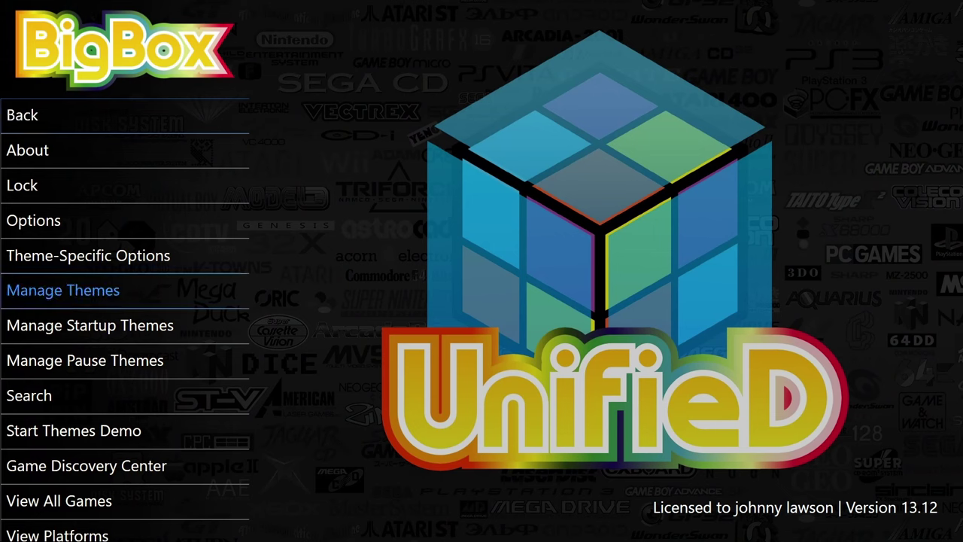
key(Down)
key(Down)
key(Down)
key(Down)
key(Down)
key(Down)
key(Down)
key(Down)
key(Down)
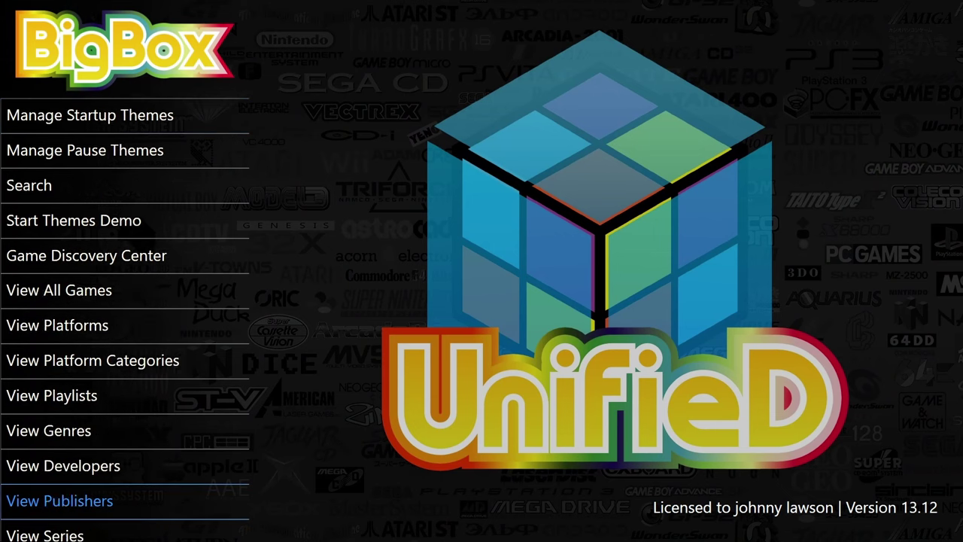
key(Up)
key(Up)
key(Up)
key(Up)
key(Up)
key(Up)
key(Up)
key(Up)
key(Up)
key(Up)
key(Up)
key(Up)
key(Up)
key(Up)
key(Up)
key(Up)
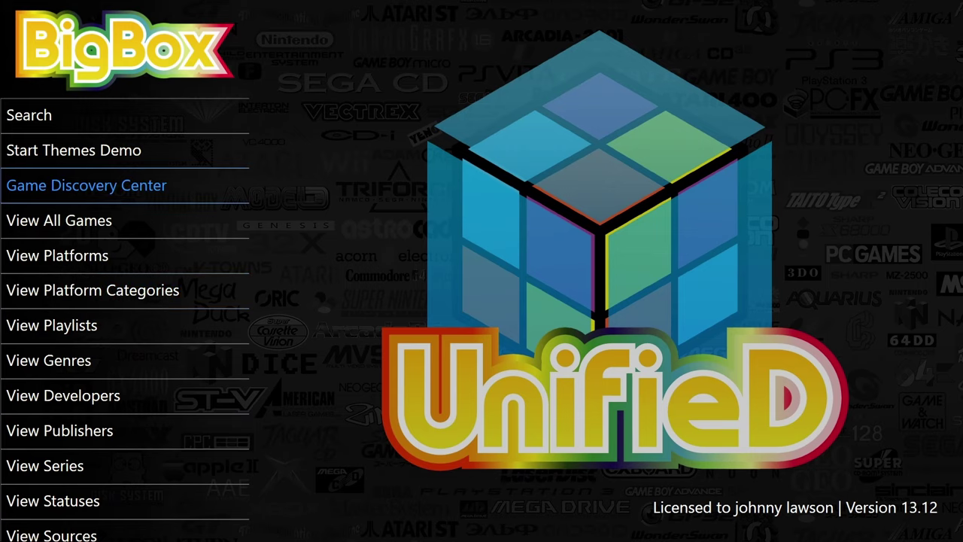
key(Up)
key(Up)
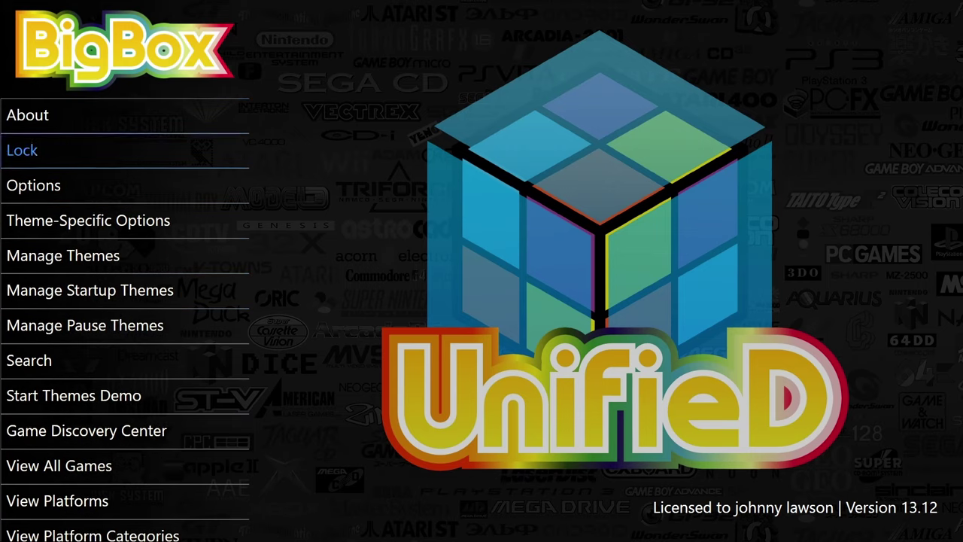
Open the image cache settings in the Big Box options.
key(Down)
key(Down)
key(Return)
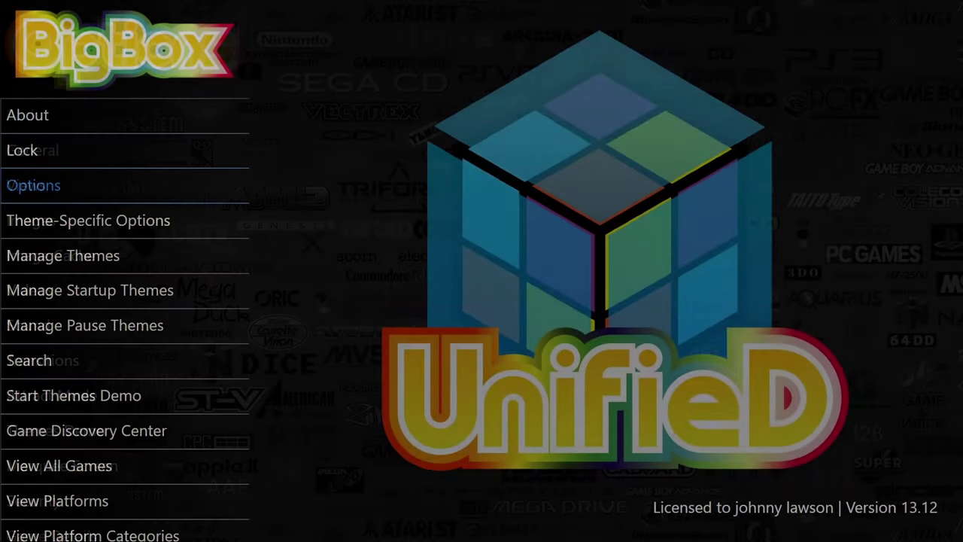
key(Down)
key(Down)
key(Down)
key(Down)
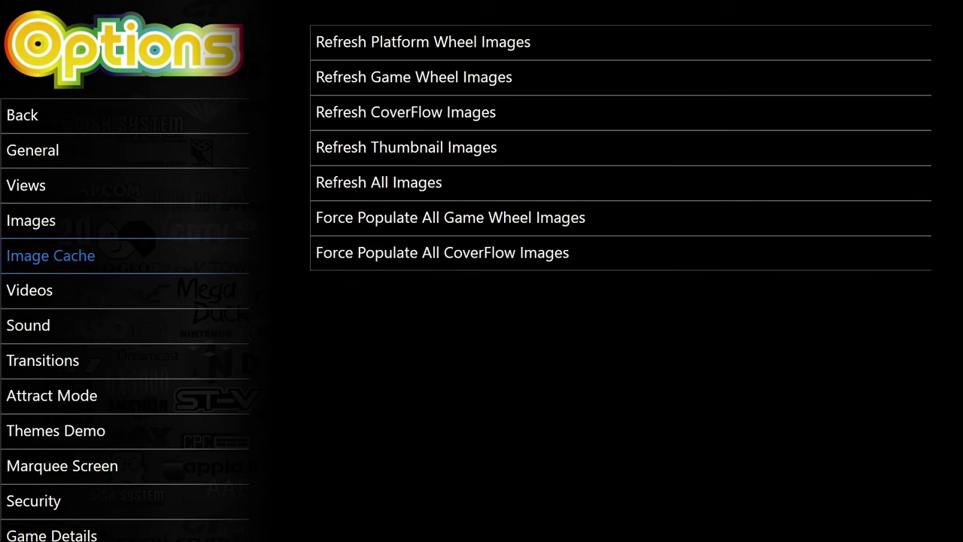
key(Up)
key(Down)
Run Refresh All Images for the image cache and answer the confirmation.
key(Right)
key(Down)
key(Down)
key(Down)
key(Down)
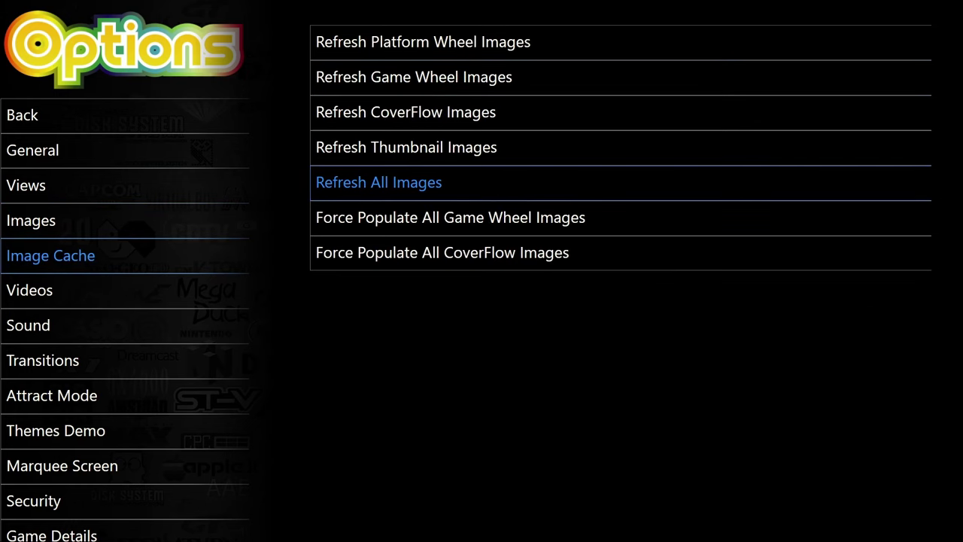
key(Return)
key(Down)
key(Return)
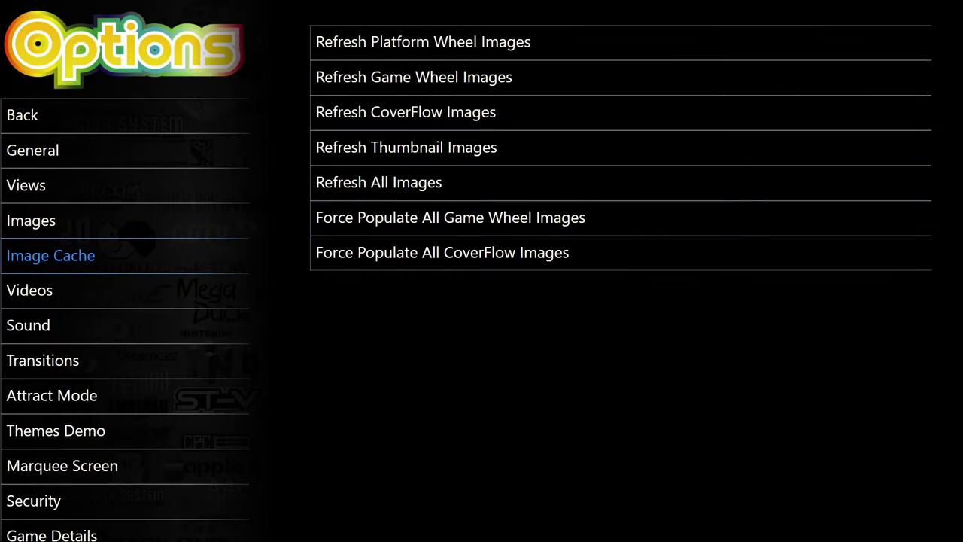
Examine the screen, background, game, filters and platform transition settings in the options, and return to the platform category wheel.
key(Down)
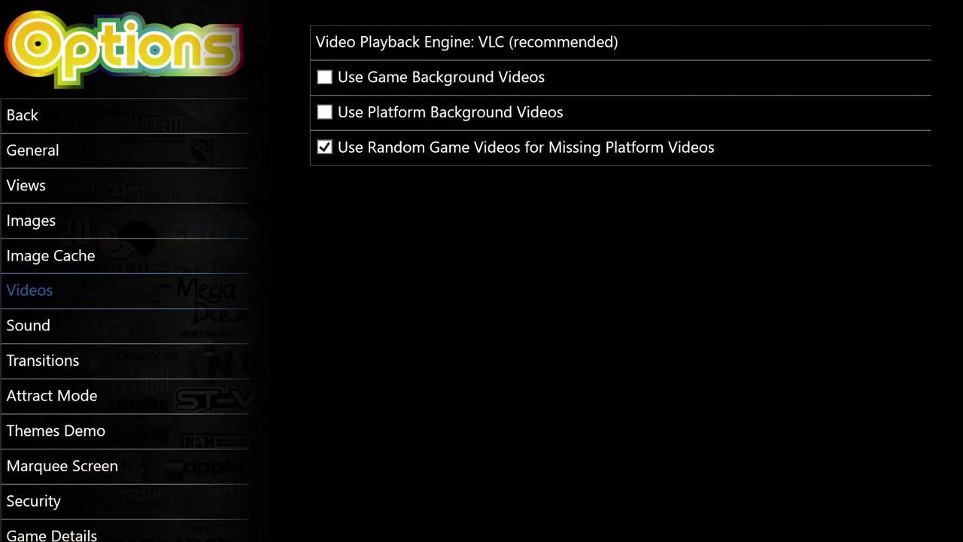
key(Down)
key(Down)
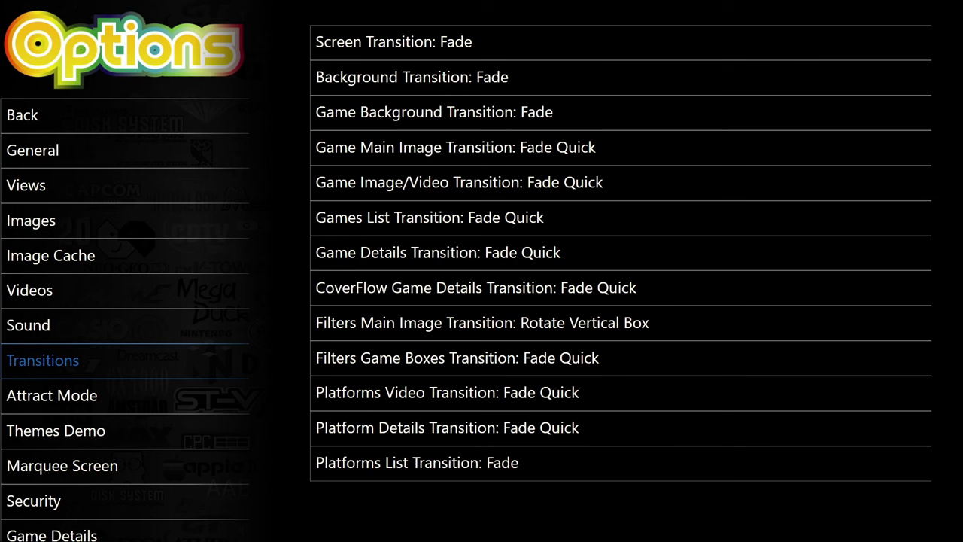
key(Down)
key(Up)
key(Right)
key(Down)
key(Down)
key(Down)
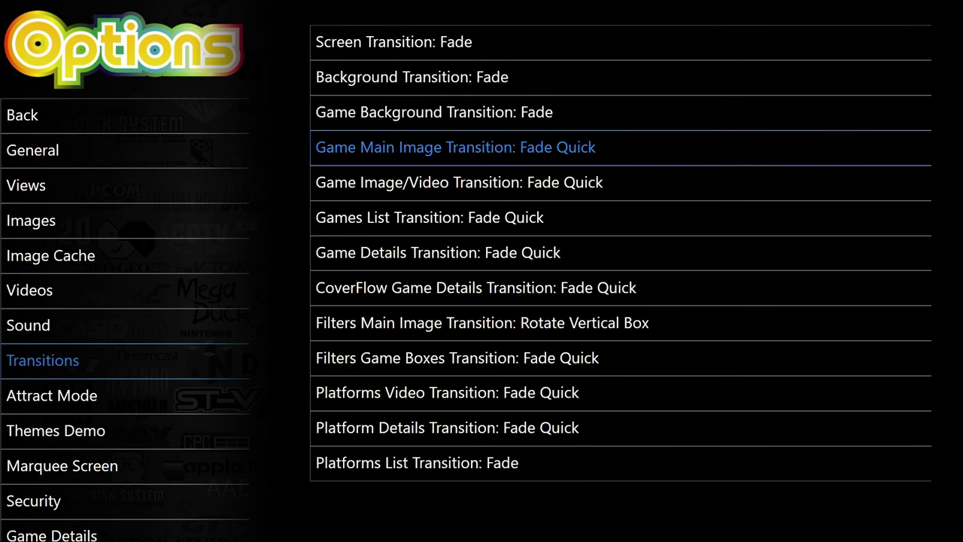
key(Up)
key(Up)
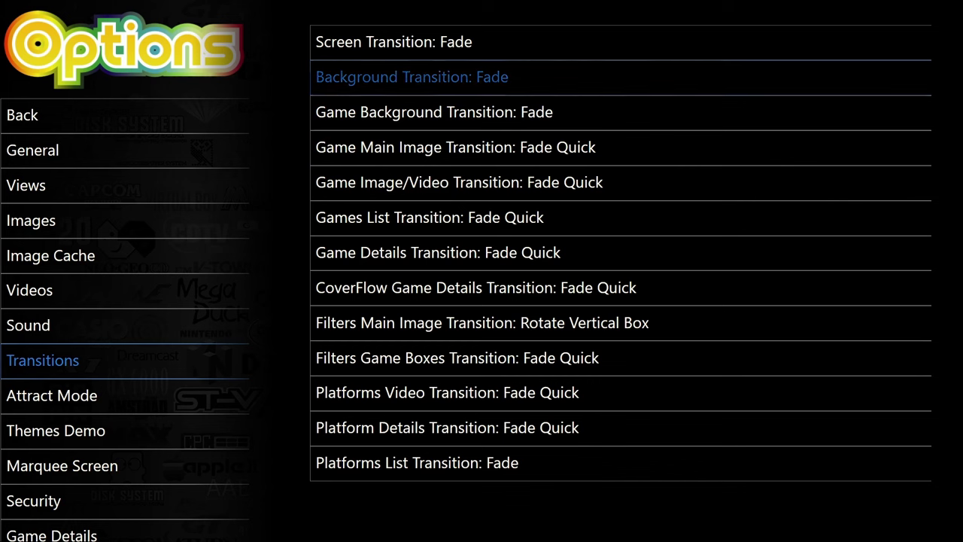
key(Down)
key(Down)
key(Down)
key(Down)
key(Down)
key(Down)
key(Down)
key(Down)
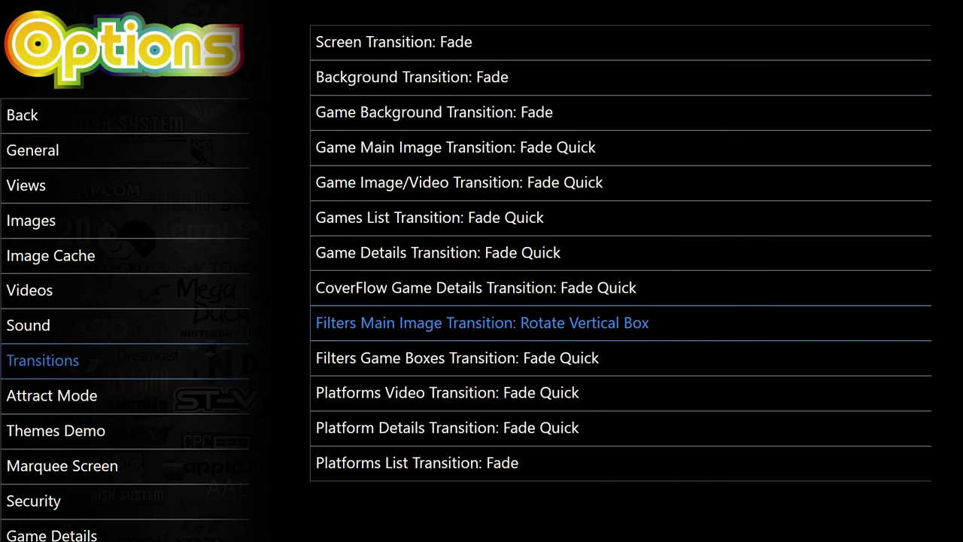
key(Up)
key(Down)
key(Down)
key(Down)
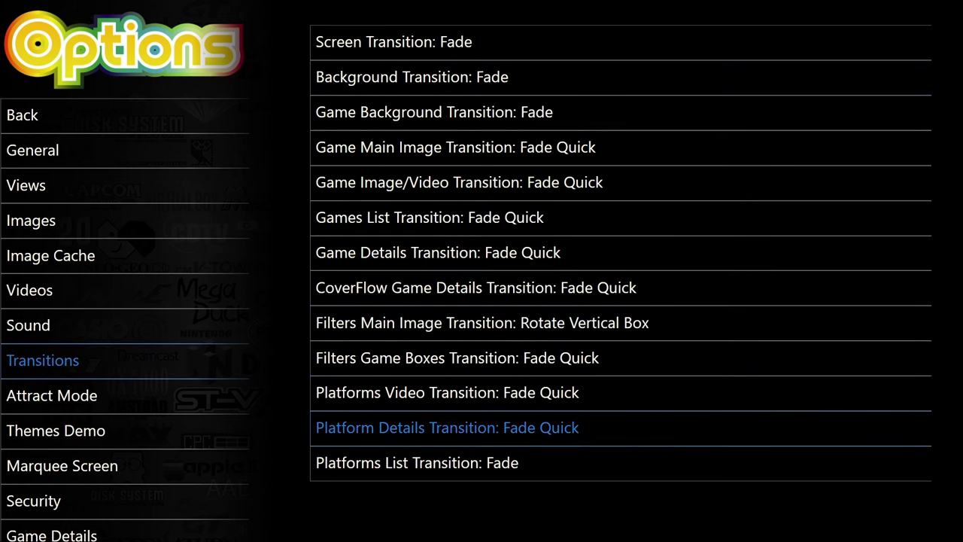
key(Up)
key(Up)
key(Up)
key(Up)
key(Up)
key(Up)
key(Up)
key(Up)
key(Up)
key(Up)
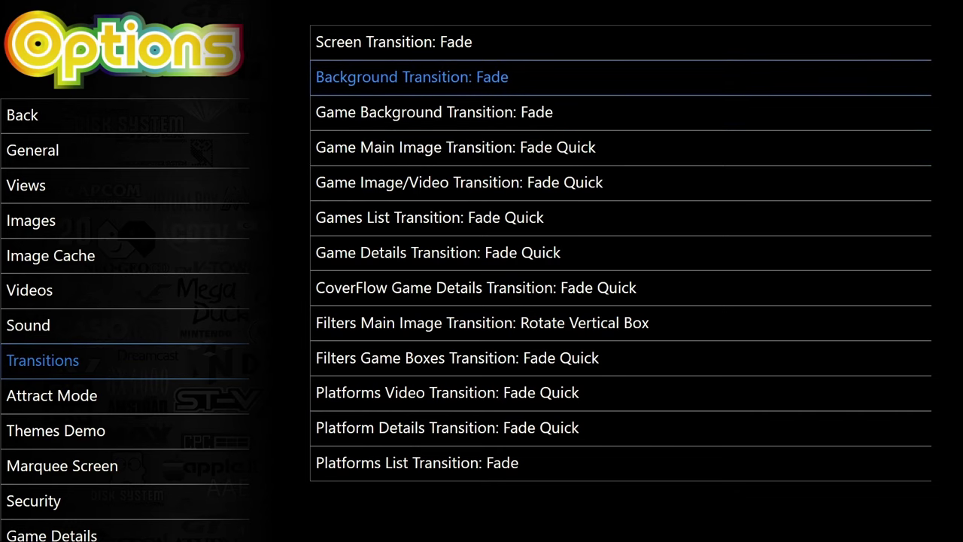
key(Escape)
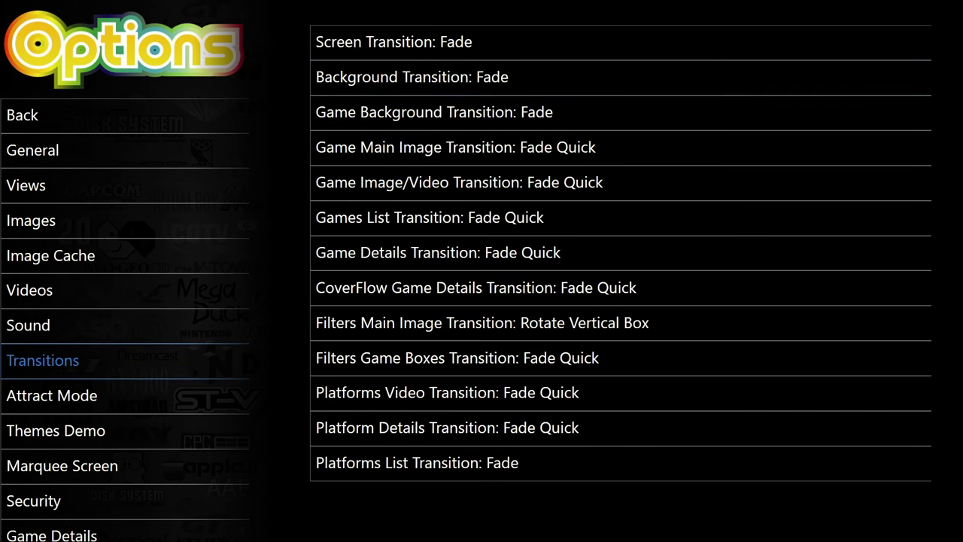
key(Escape)
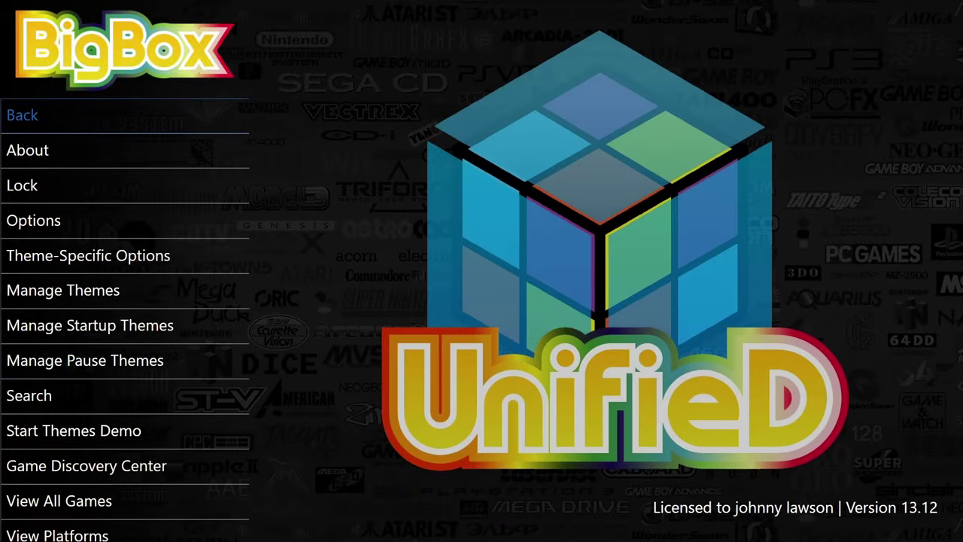
key(Escape)
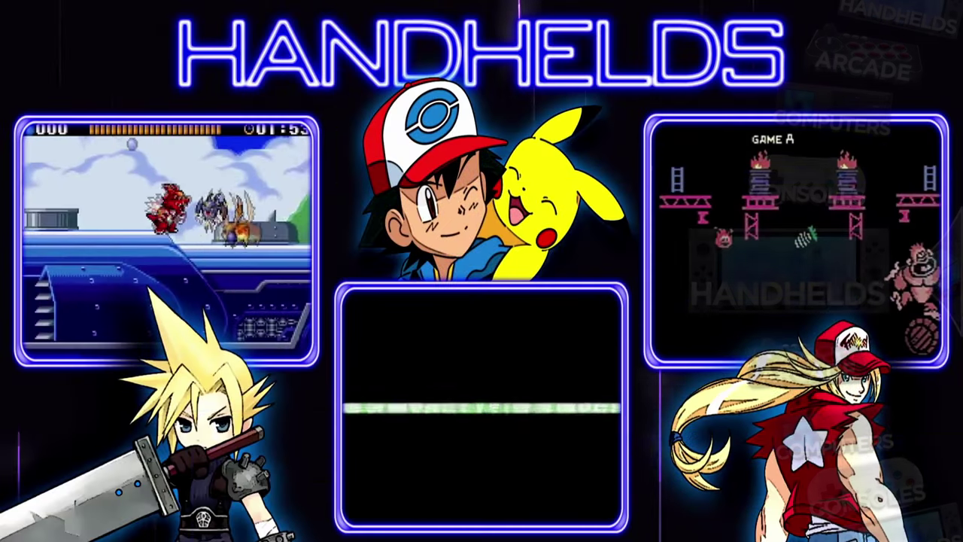
Open the Consoles category, browse the Action Max games in the vertical wheel view, and return to the category wheel.
key(Down)
key(Down)
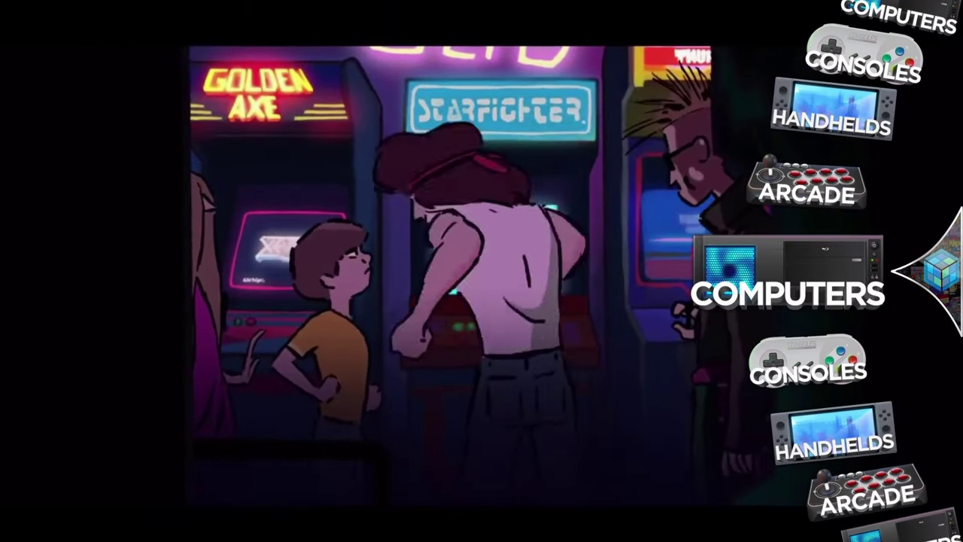
key(Down)
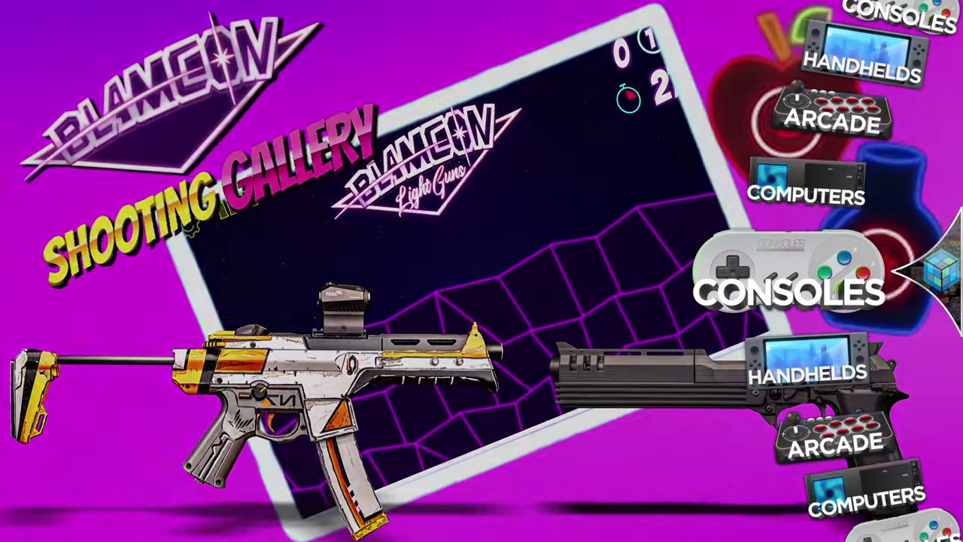
key(Return)
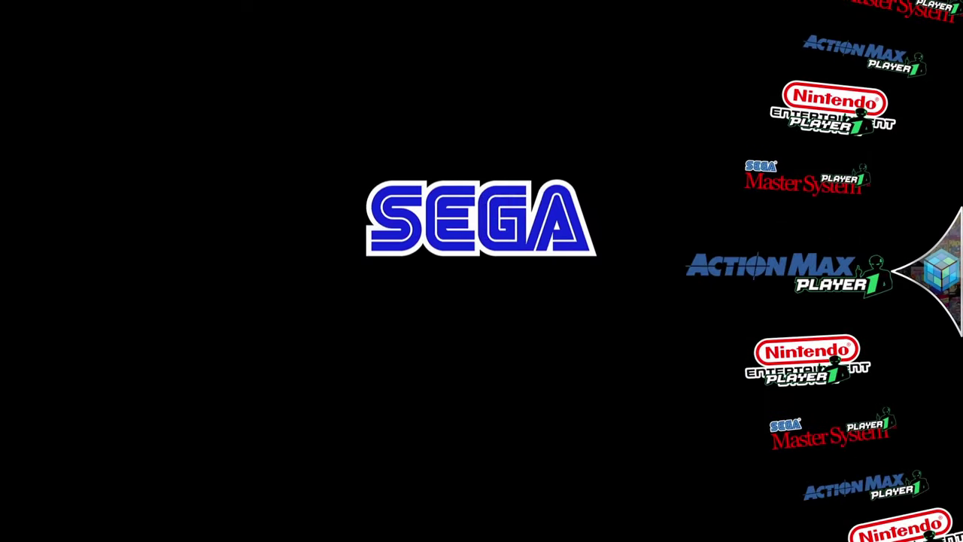
key(Down)
key(Down)
key(Down)
key(Down)
key(Down)
key(Down)
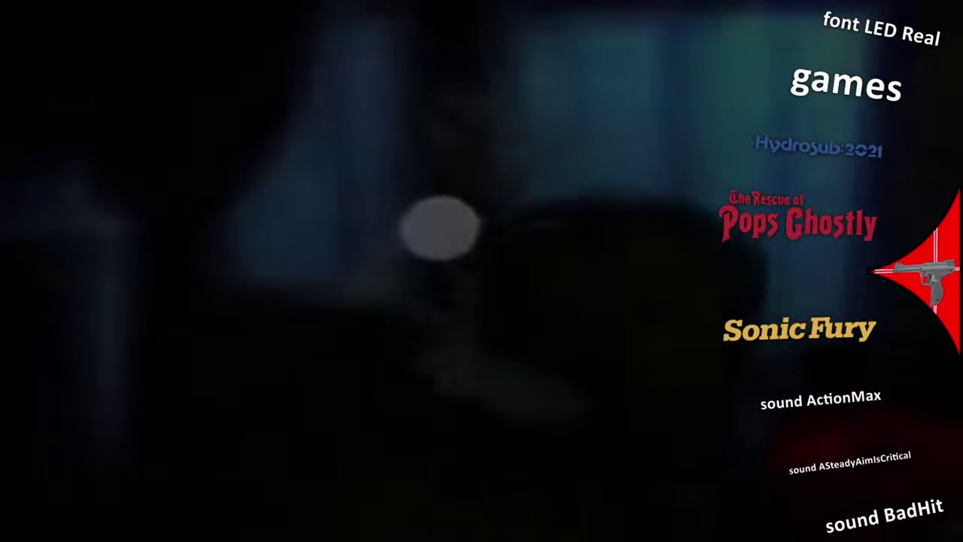
key(Escape)
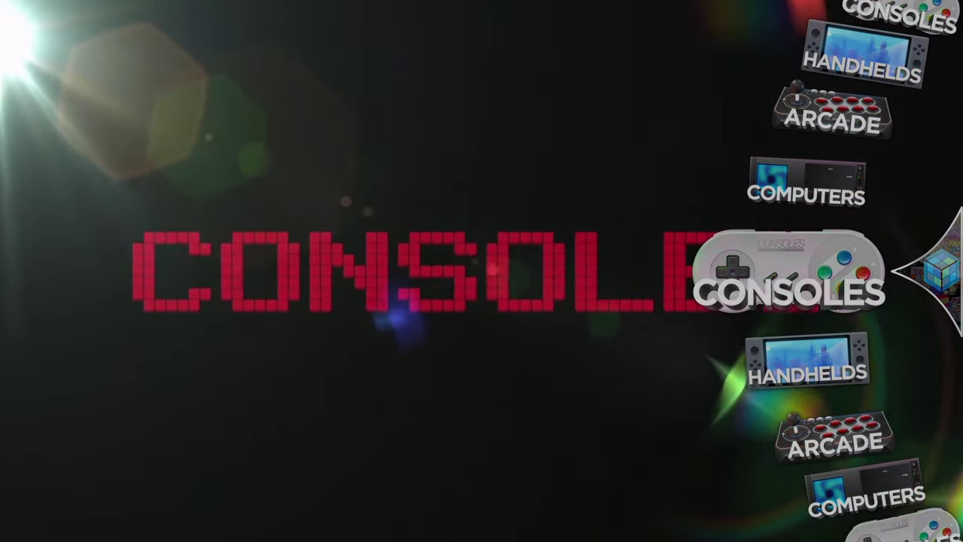
Cycle through the platform categories and open Handhelds to display its platform wheel.
key(Down)
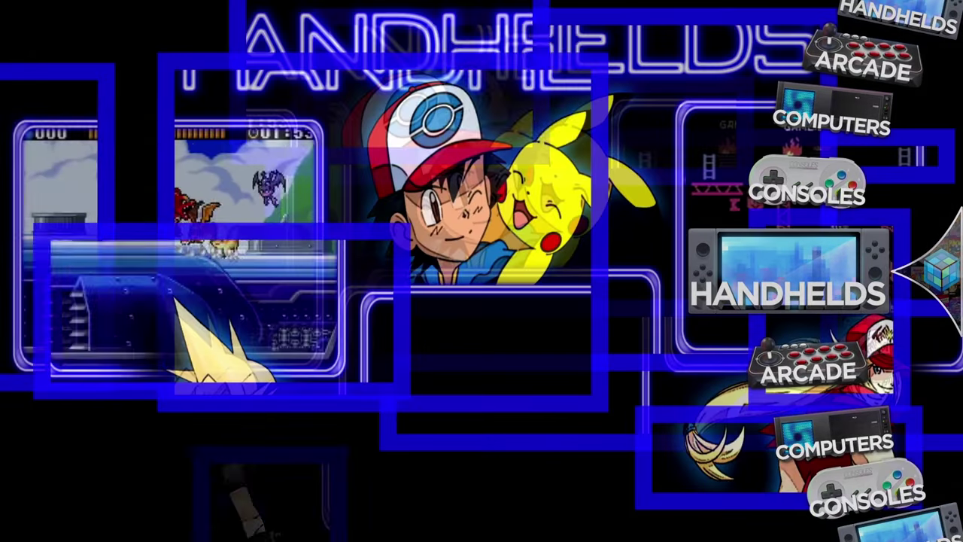
key(Down)
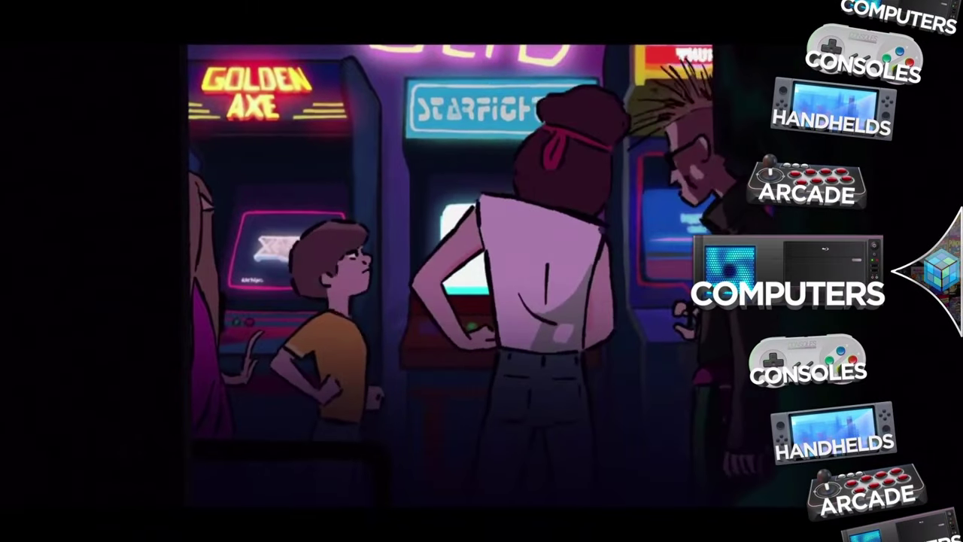
key(Down)
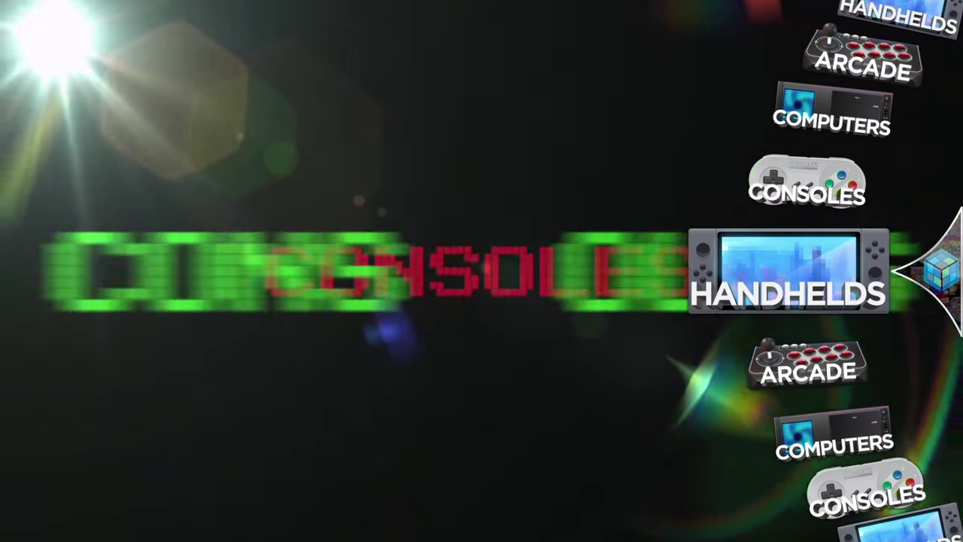
key(Return)
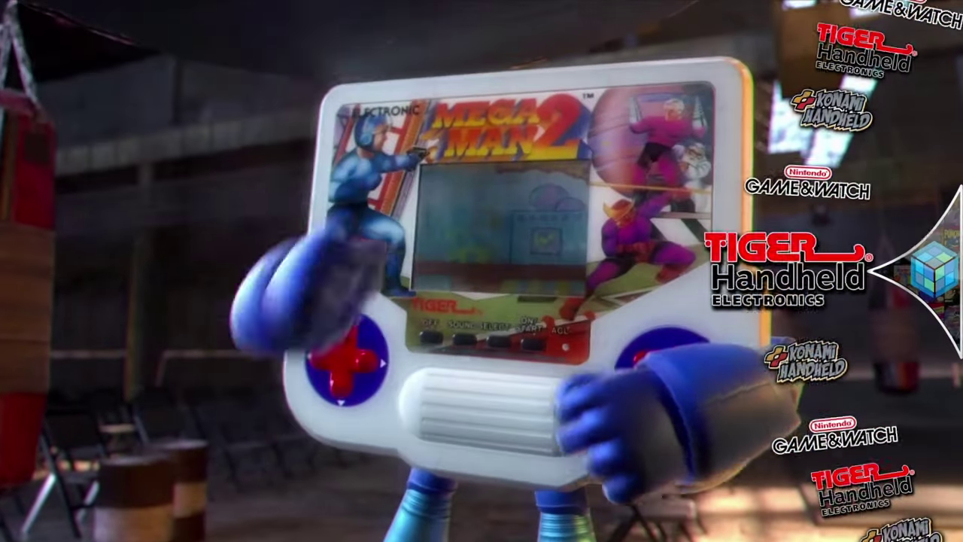